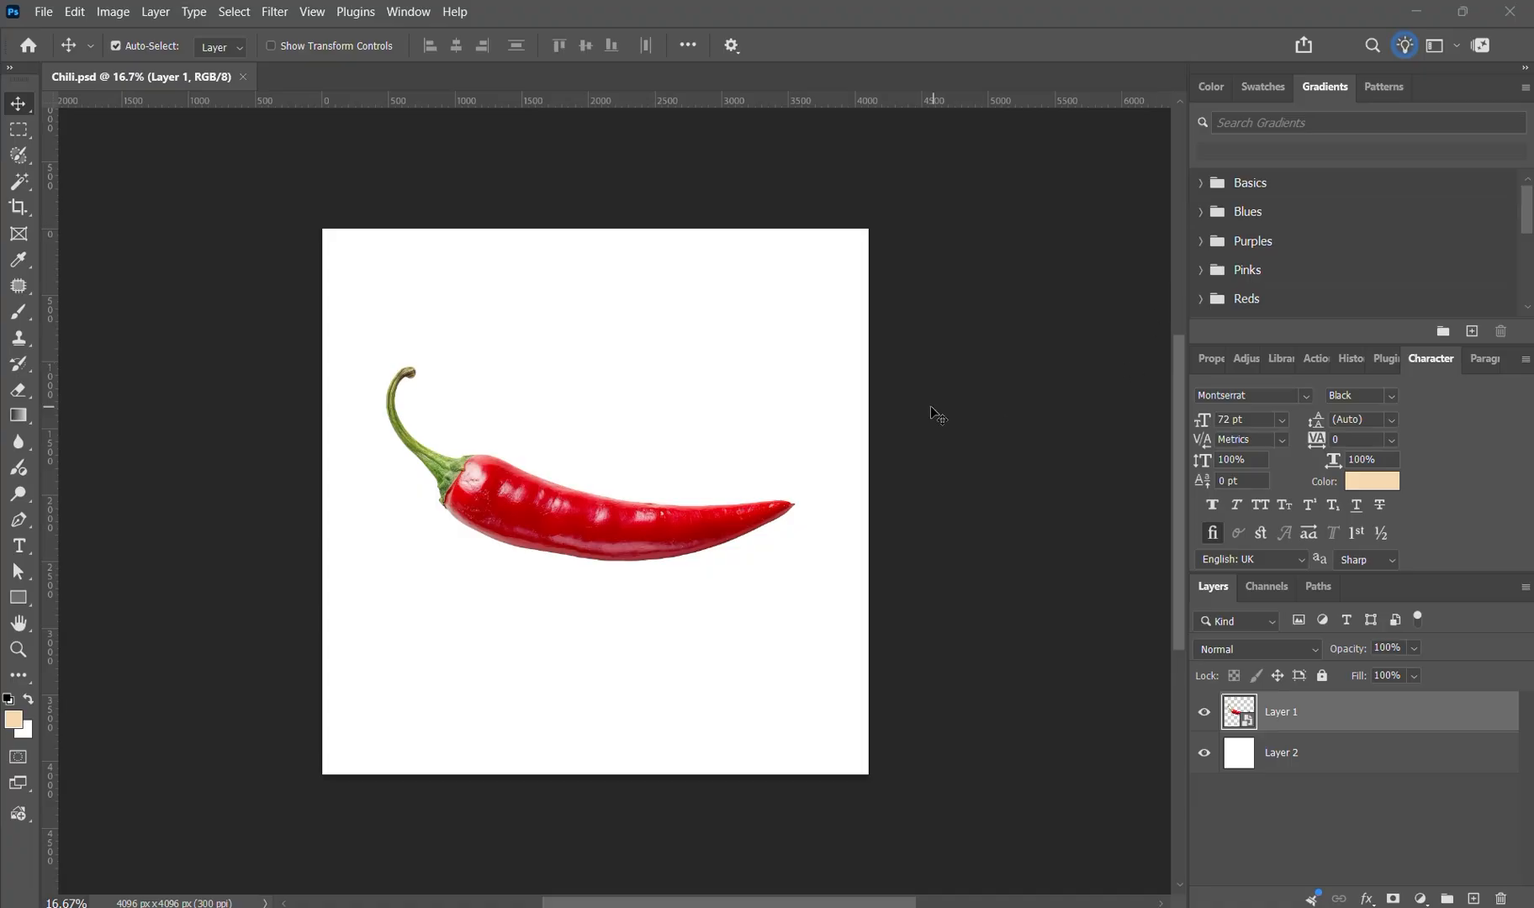
- Add the text "Chili" in Montserrat Black 72 pt below the pepper and set it in all caps
click(586, 488)
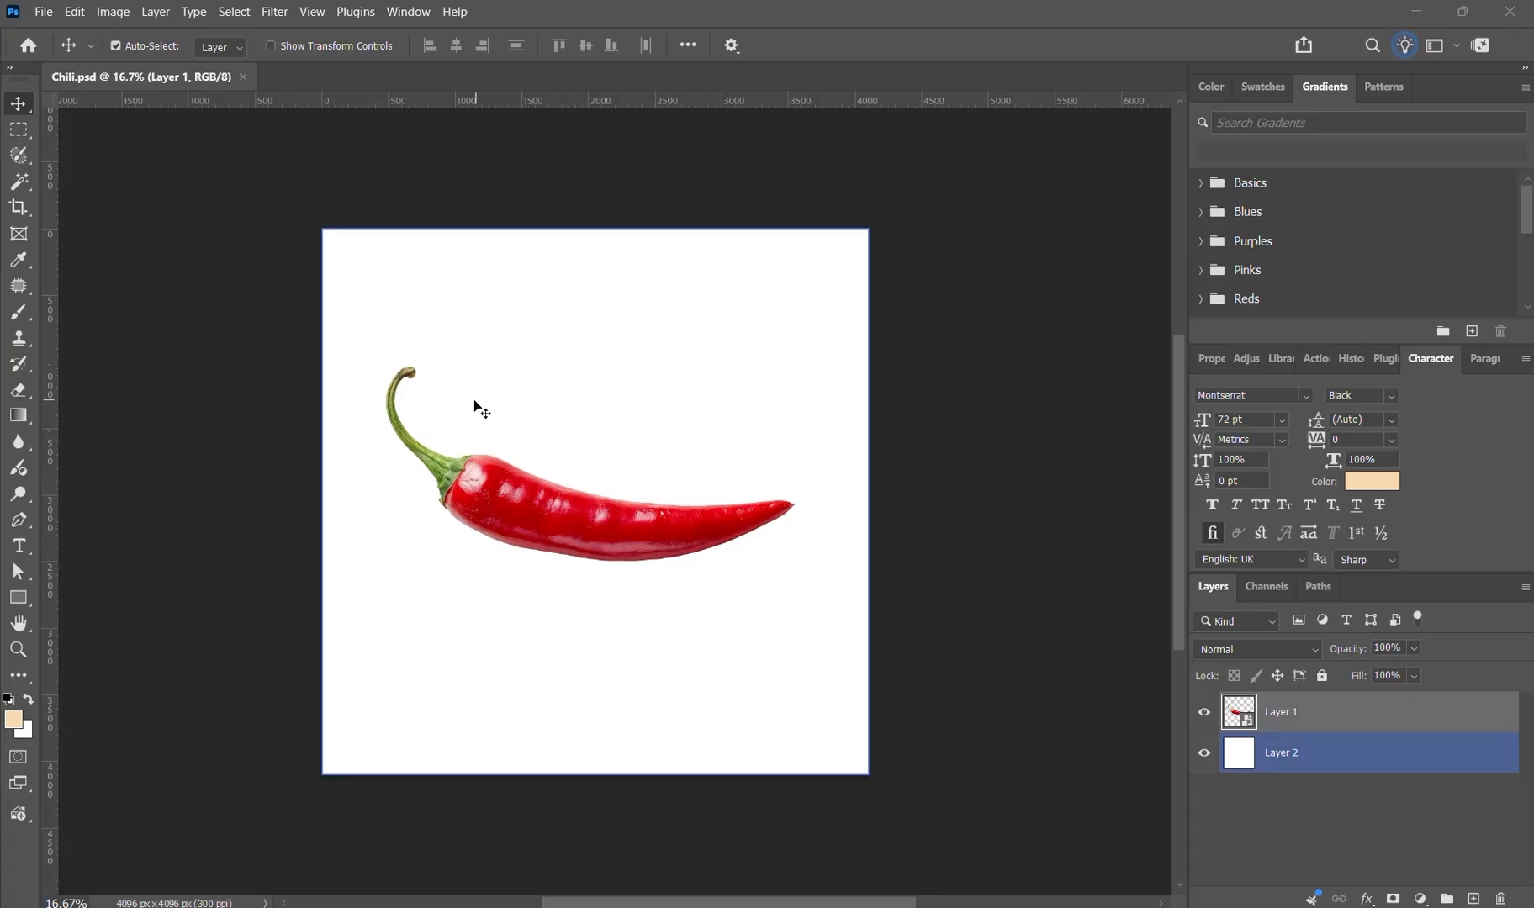
click(18, 546)
click(523, 638)
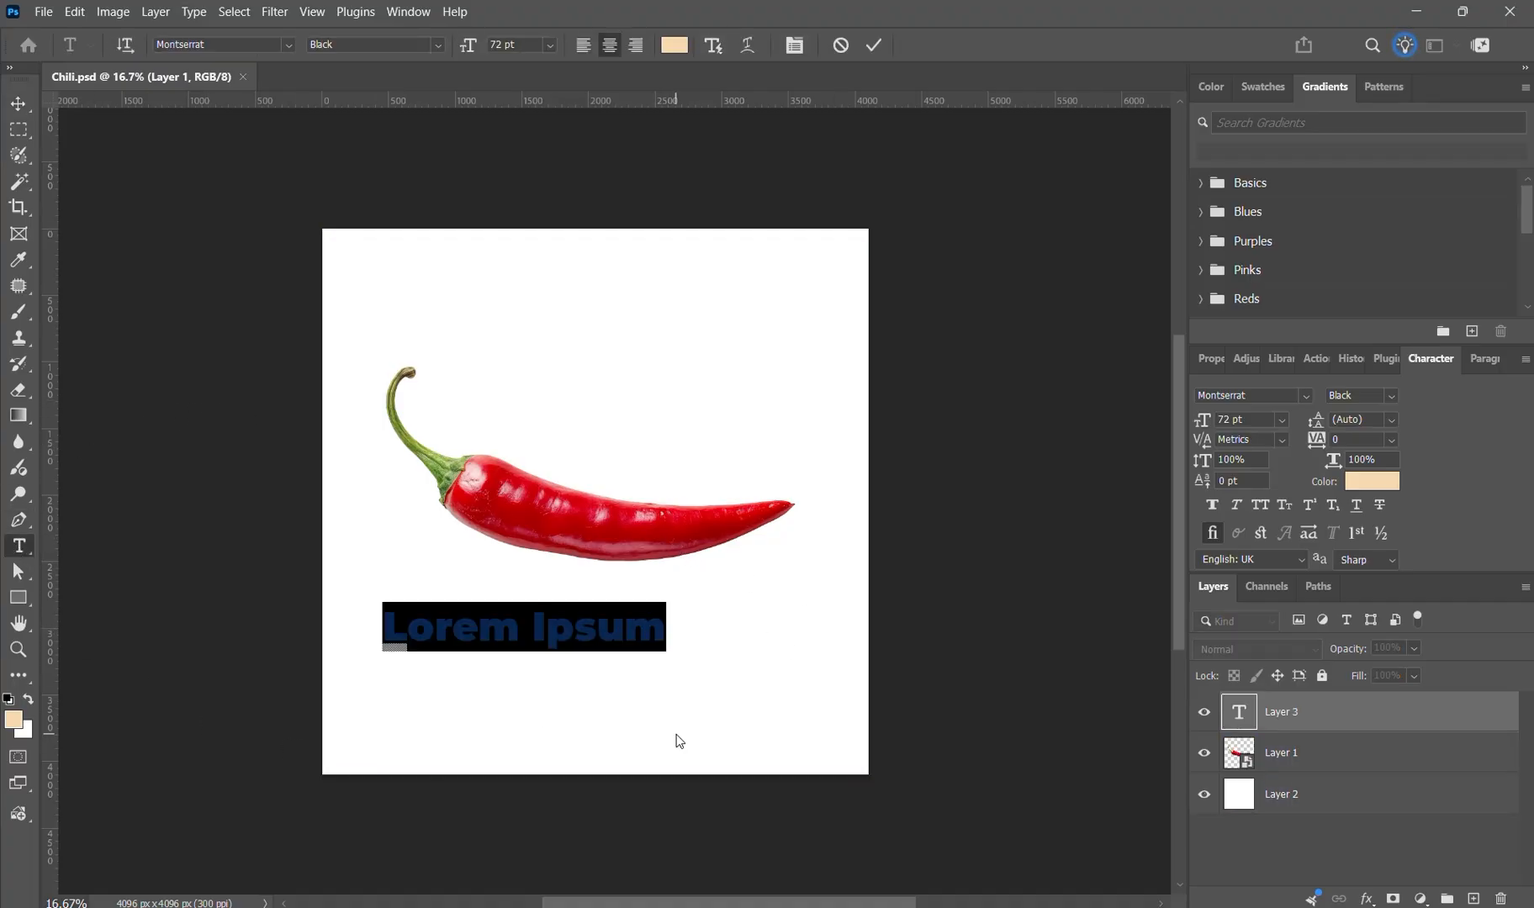
text(Chili)
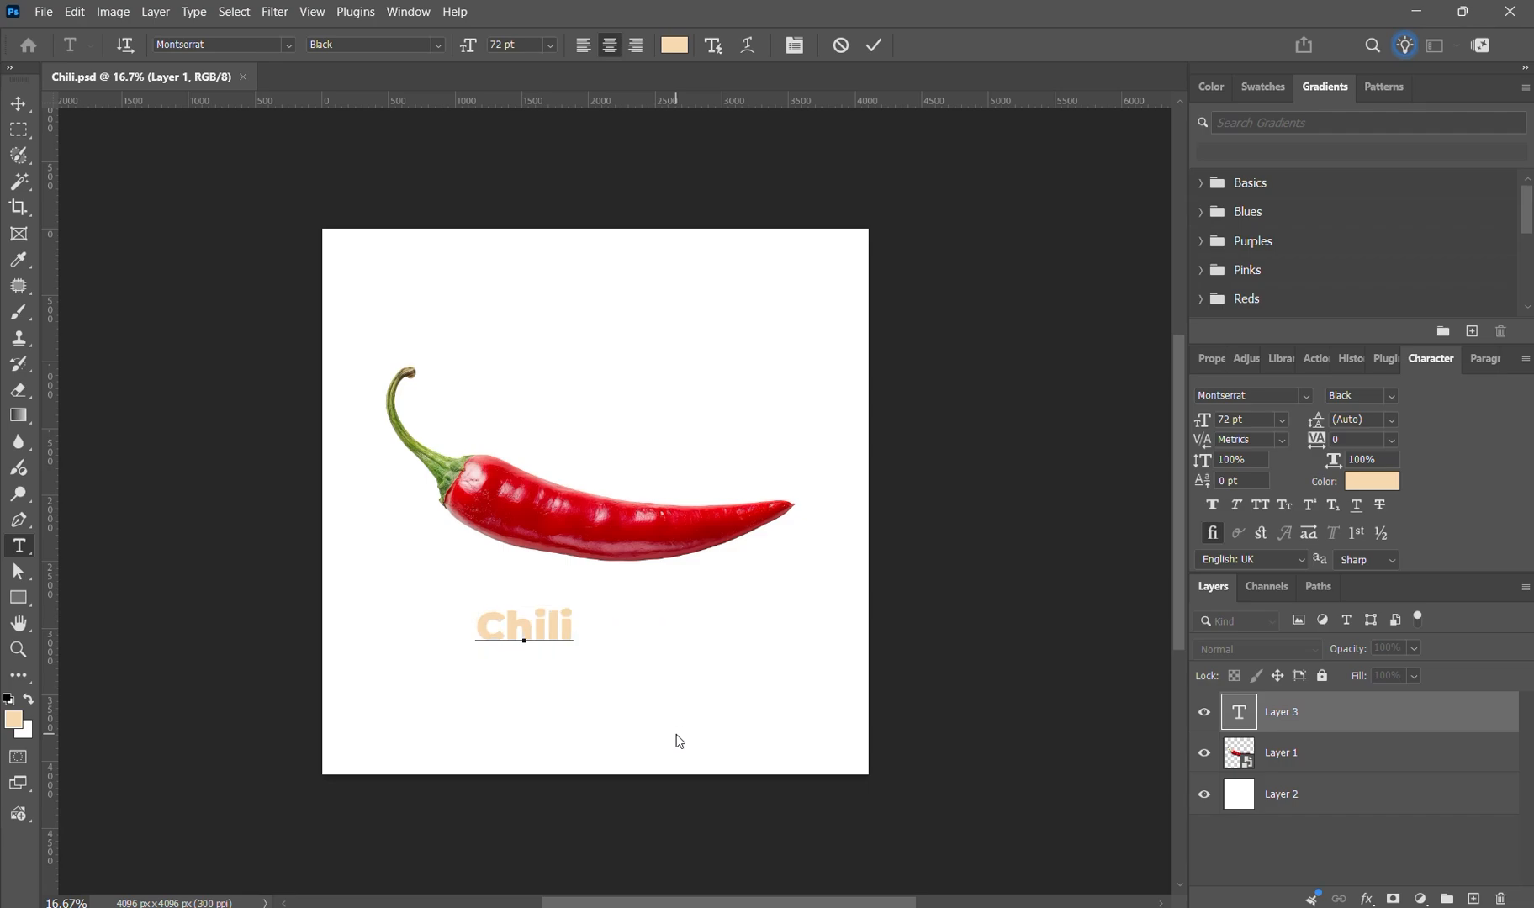
click(18, 104)
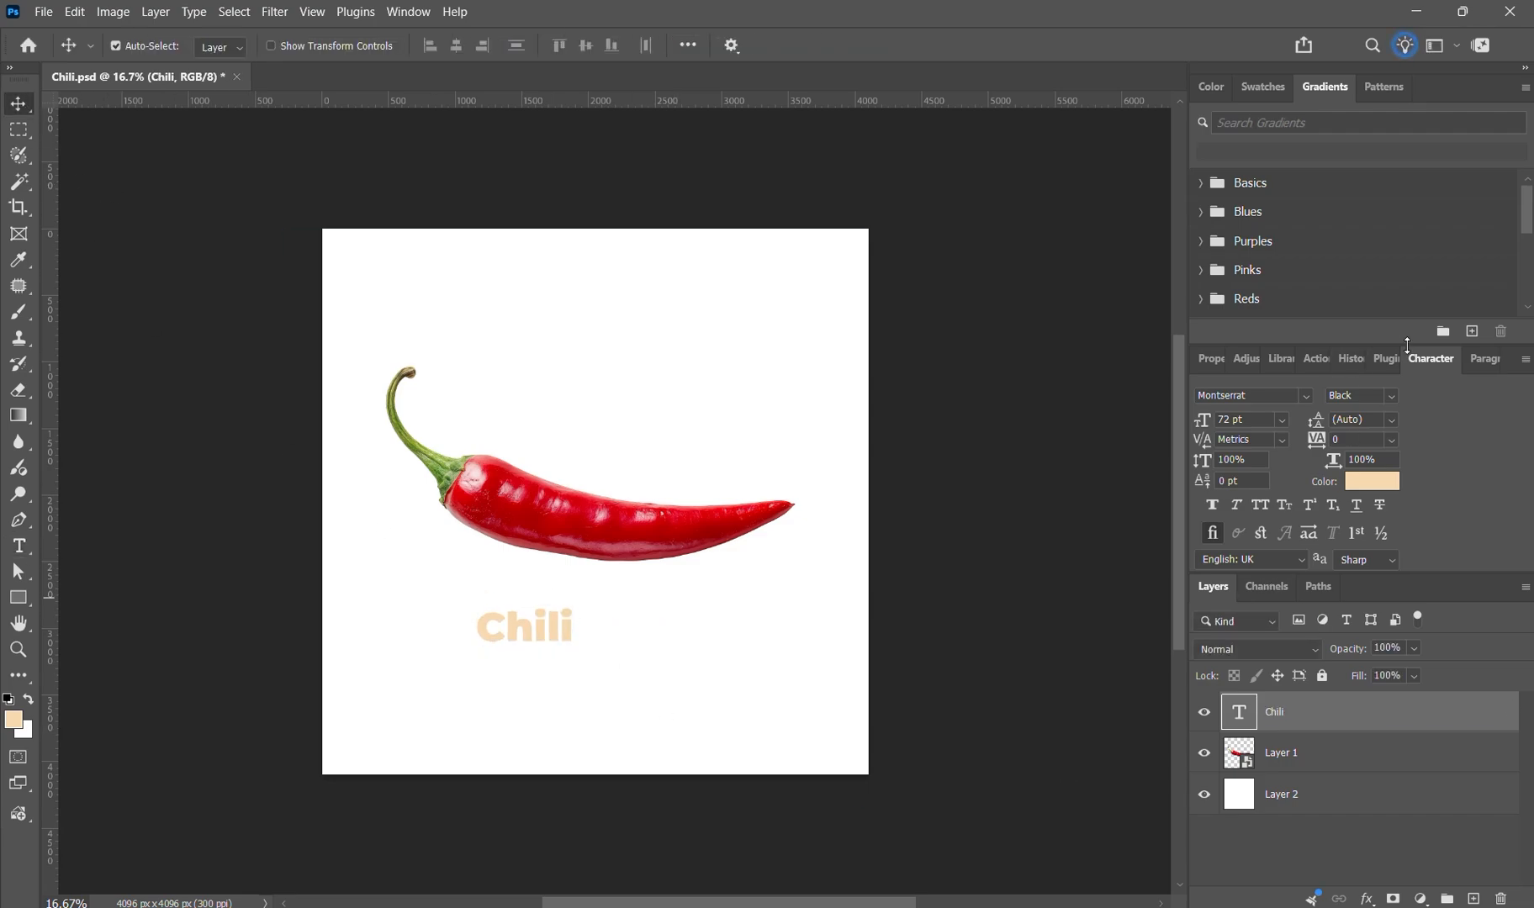
click(1256, 505)
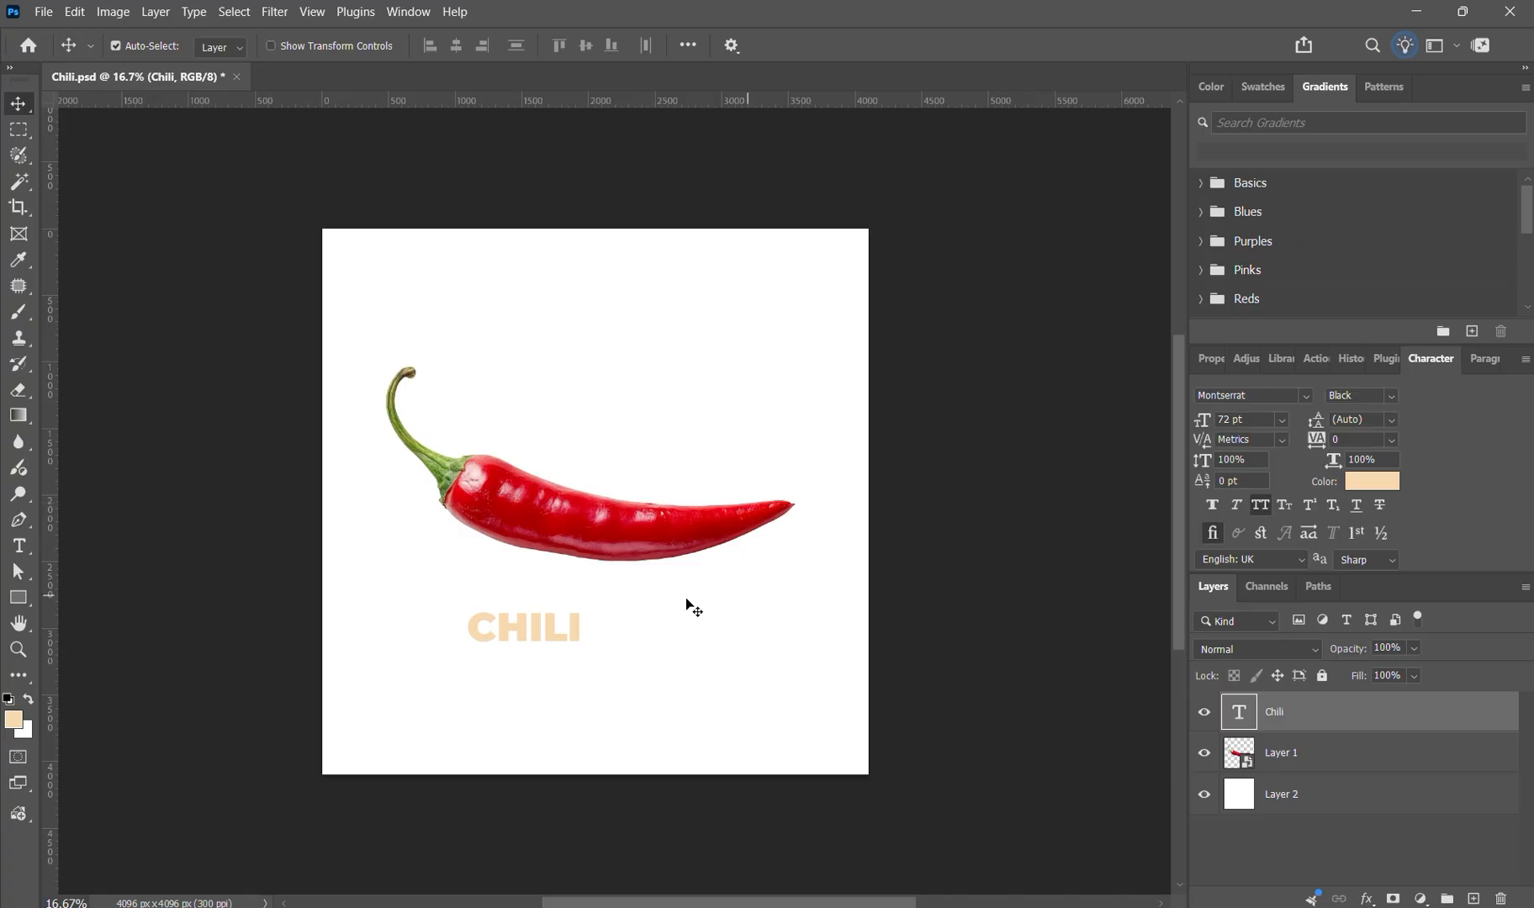
- Move the CHILI text onto the middle of the pepper's body and scale it up to about 129%
drag(499, 632, 562, 632)
click(601, 654)
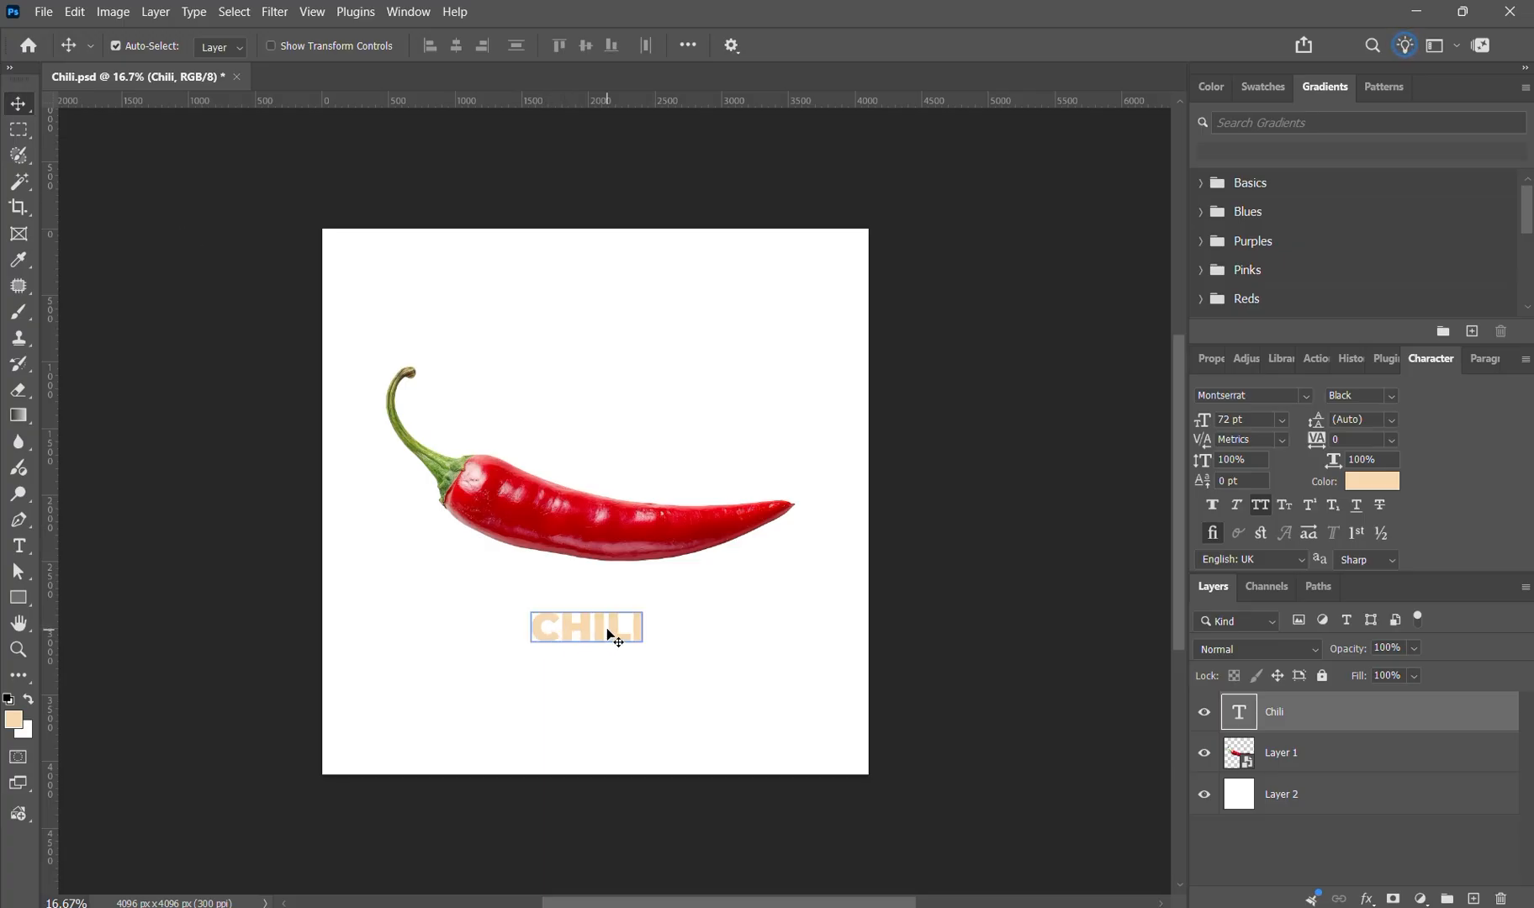
drag(599, 632, 586, 523)
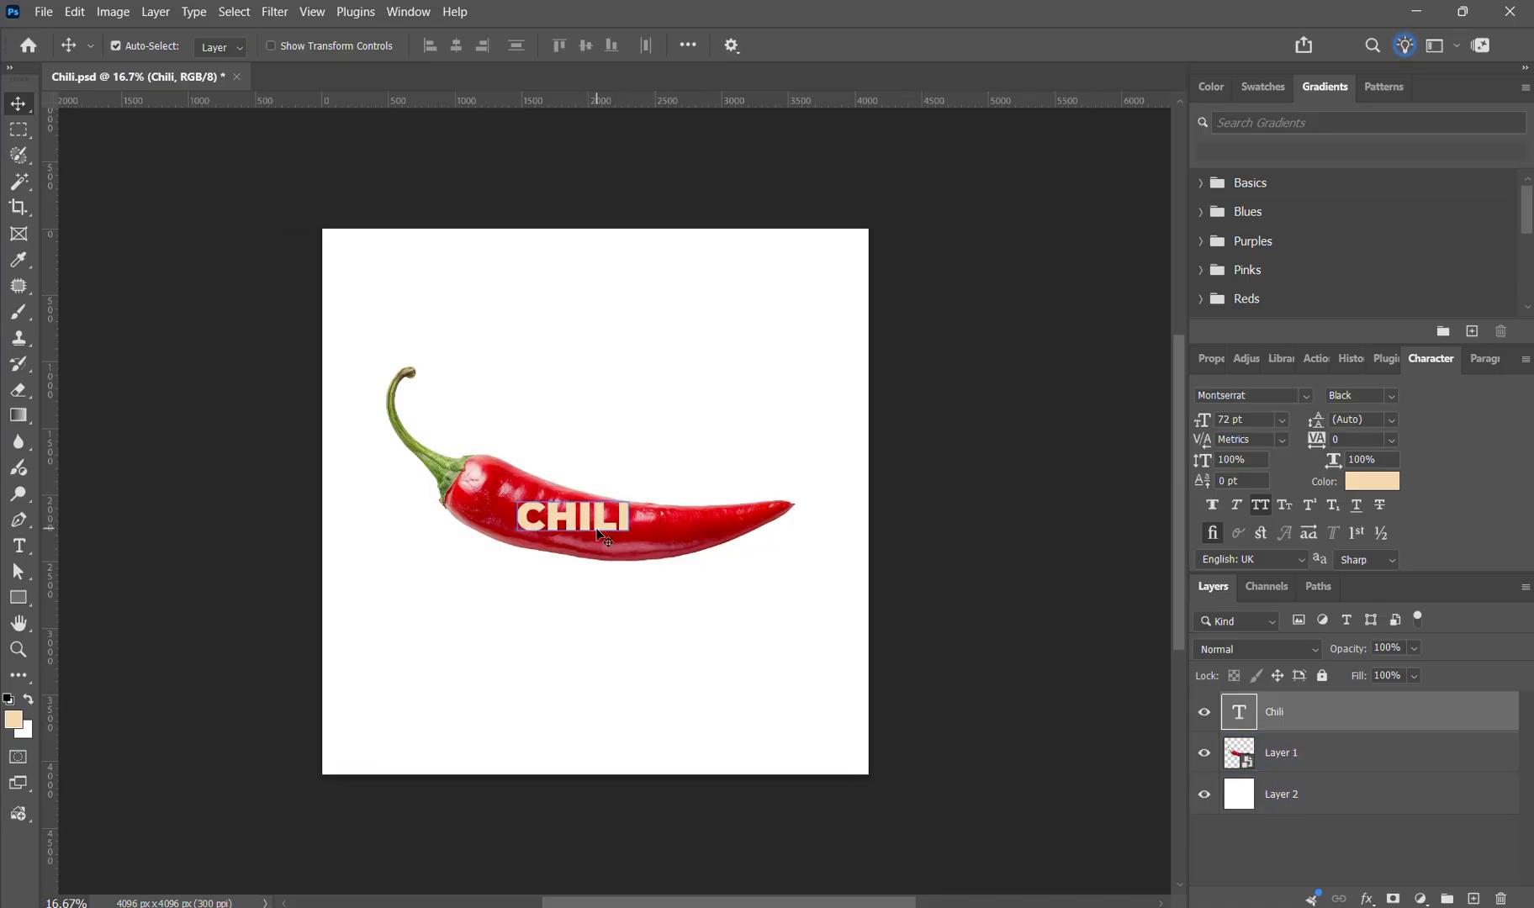
key(ctrl+t)
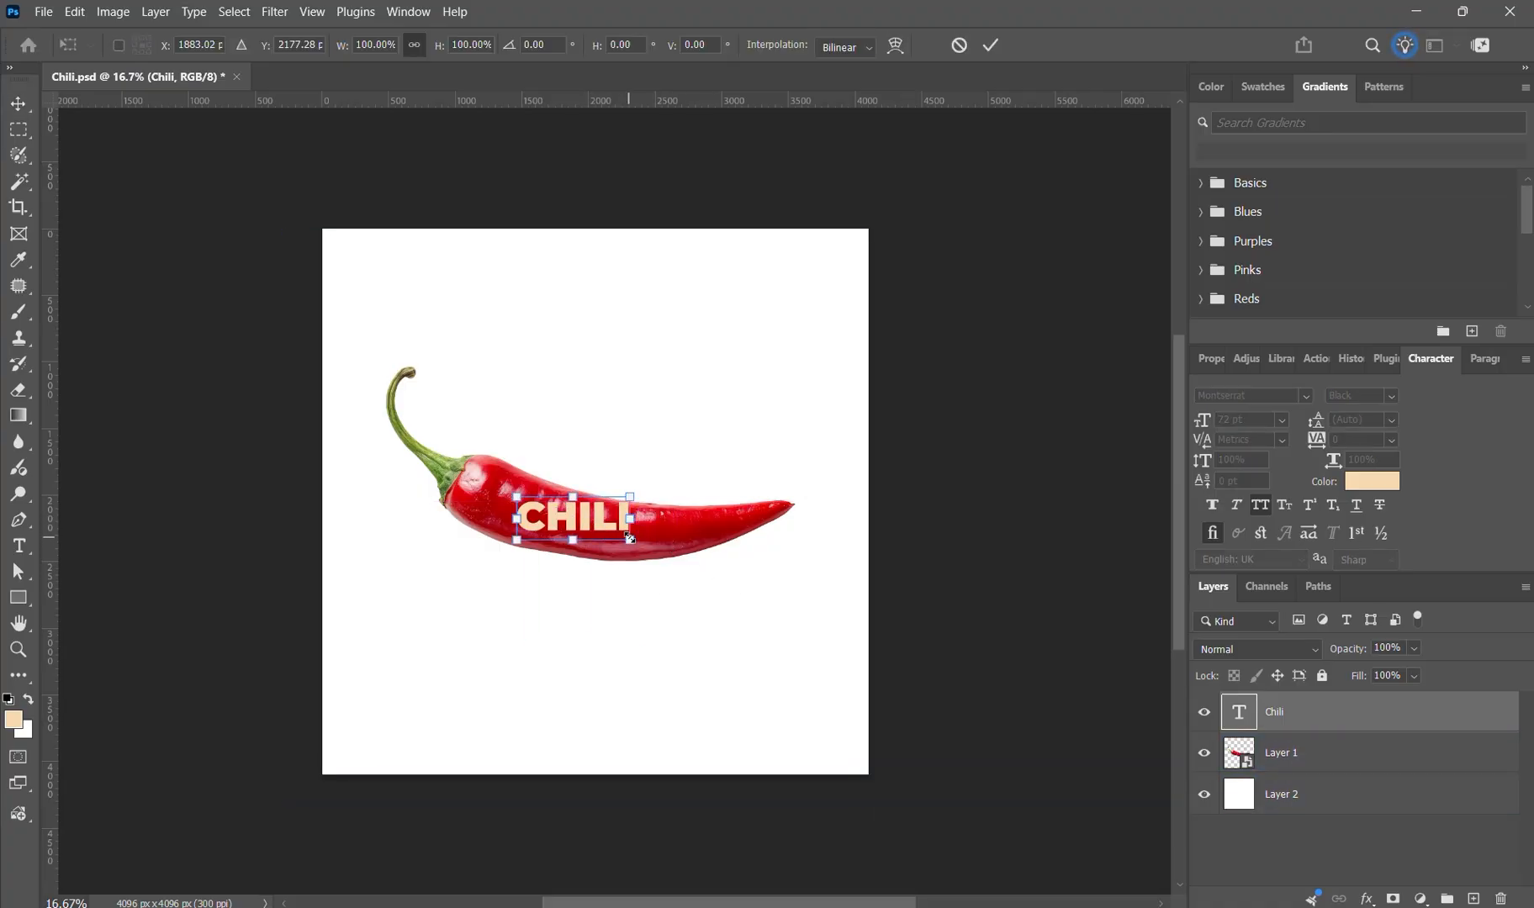
drag(631, 539, 662, 555)
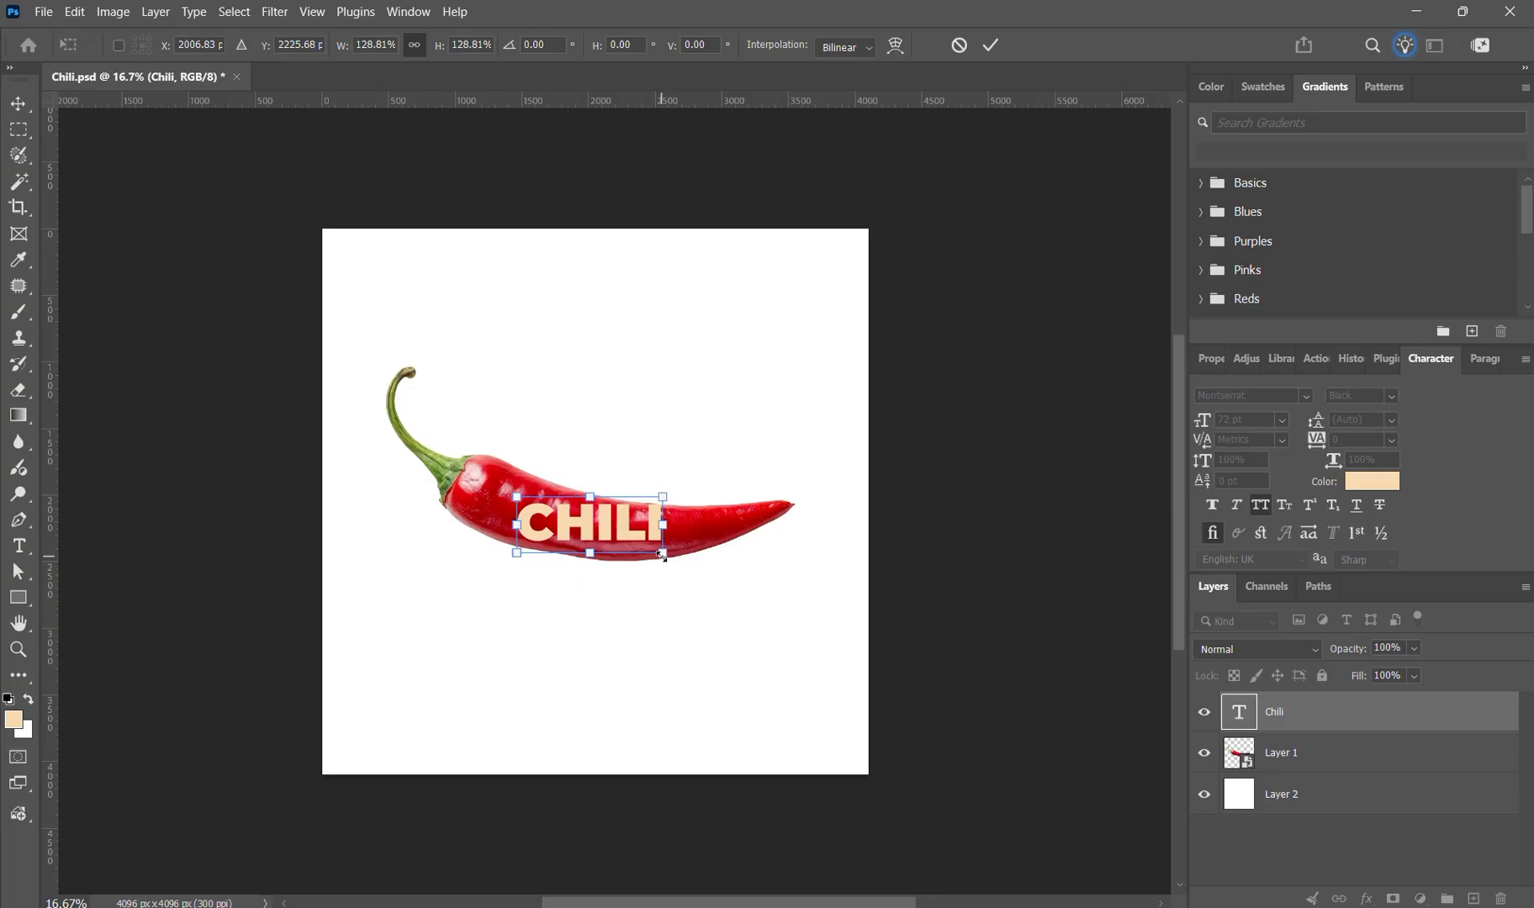
click(990, 48)
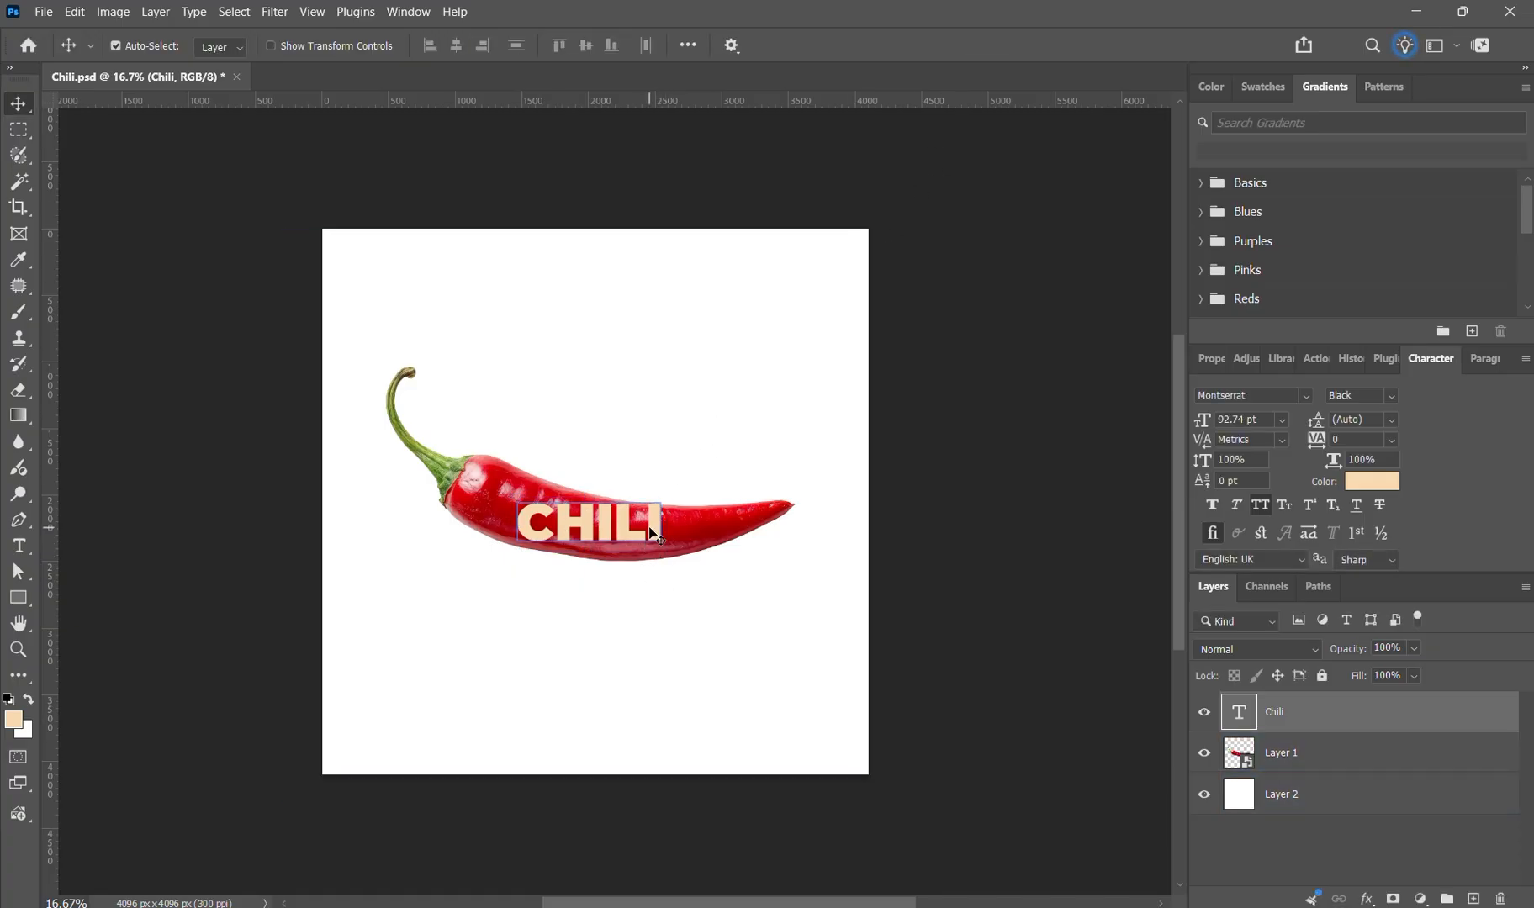
mouse_move(648, 524)
mouse_down()
mouse_move(629, 562)
mouse_move(624, 532)
mouse_up()
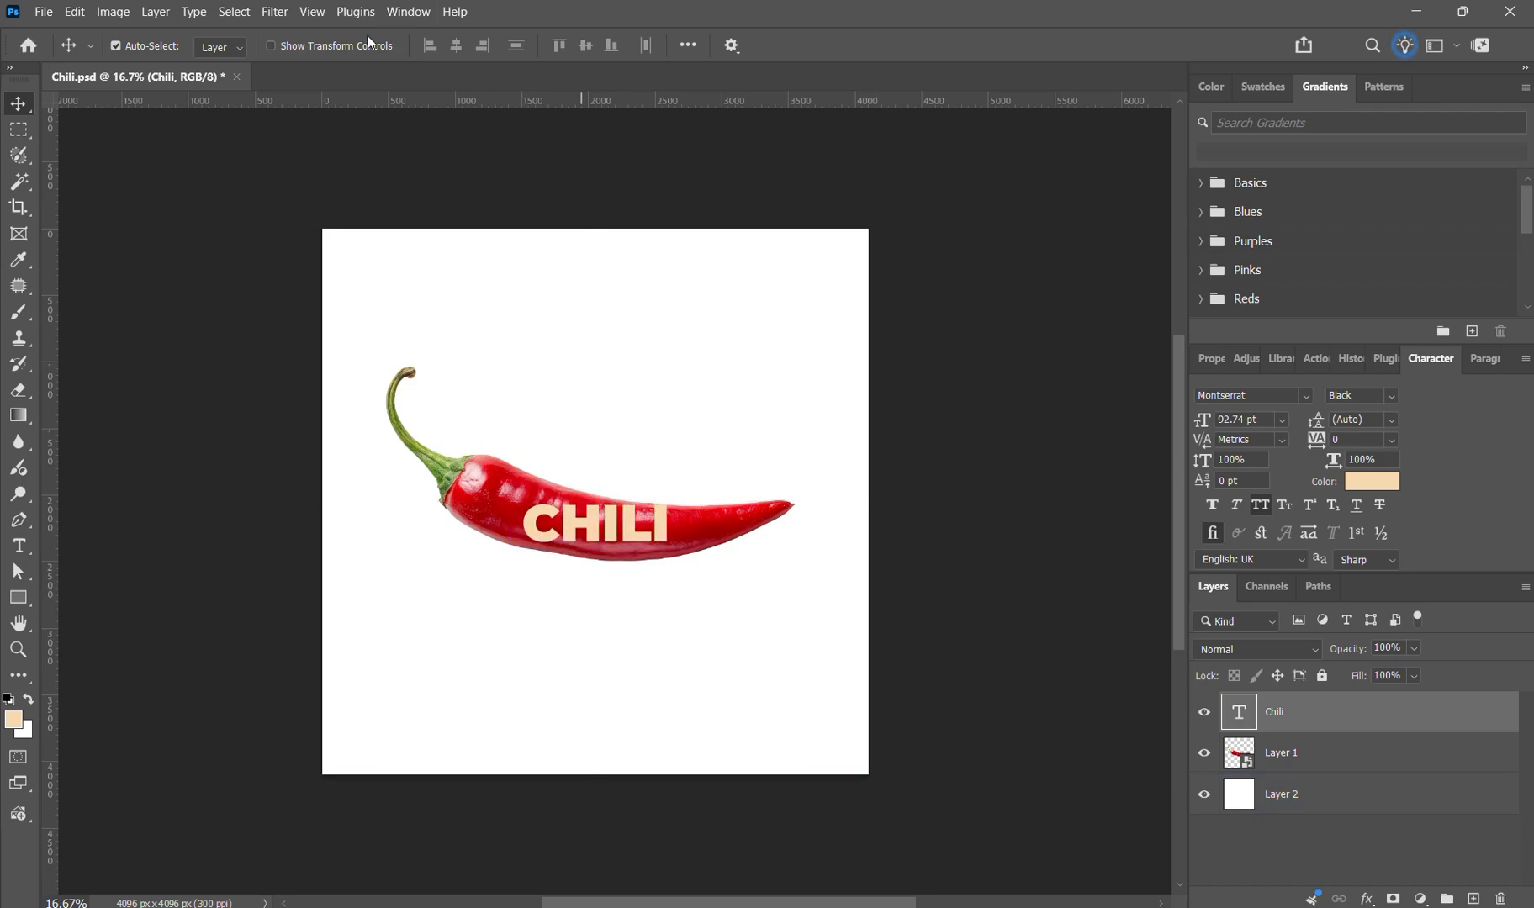
- Rasterize the Chili type layer
click(199, 11)
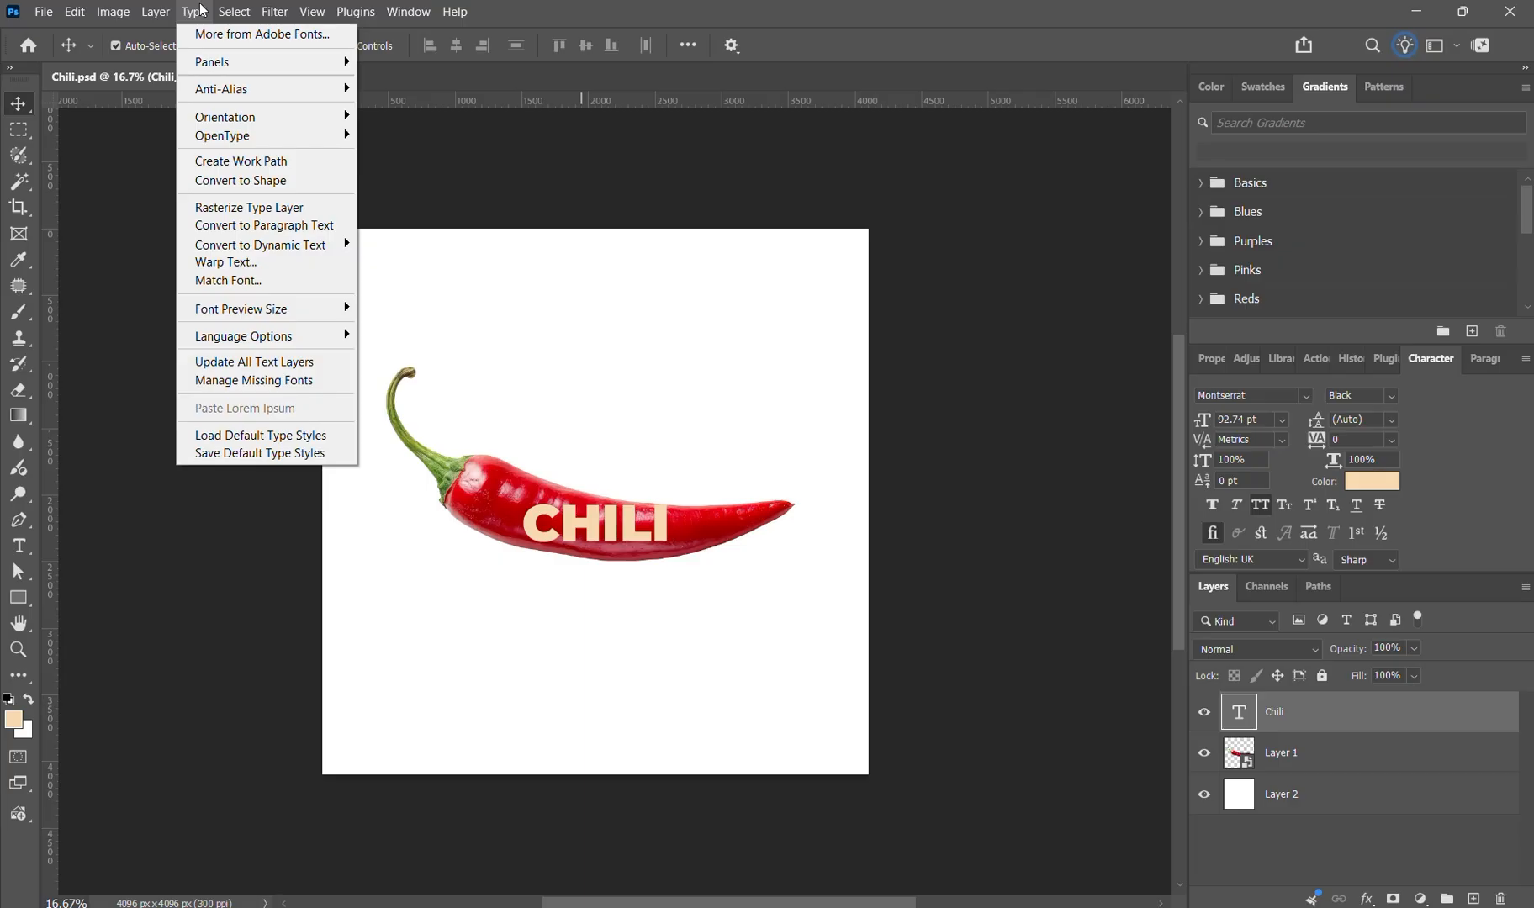
click(254, 211)
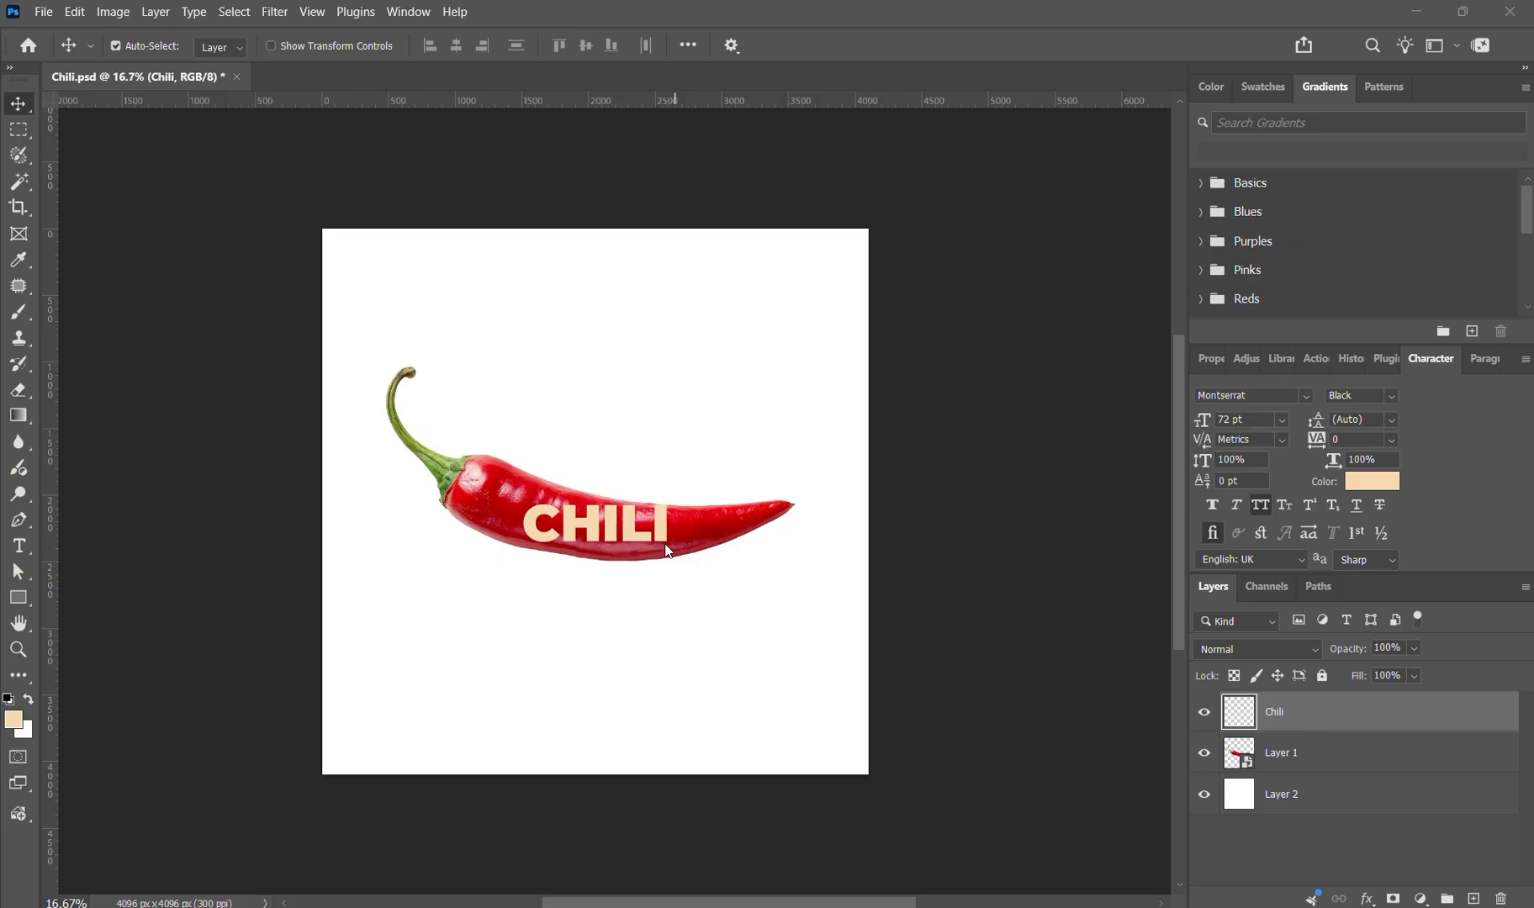
click(75, 12)
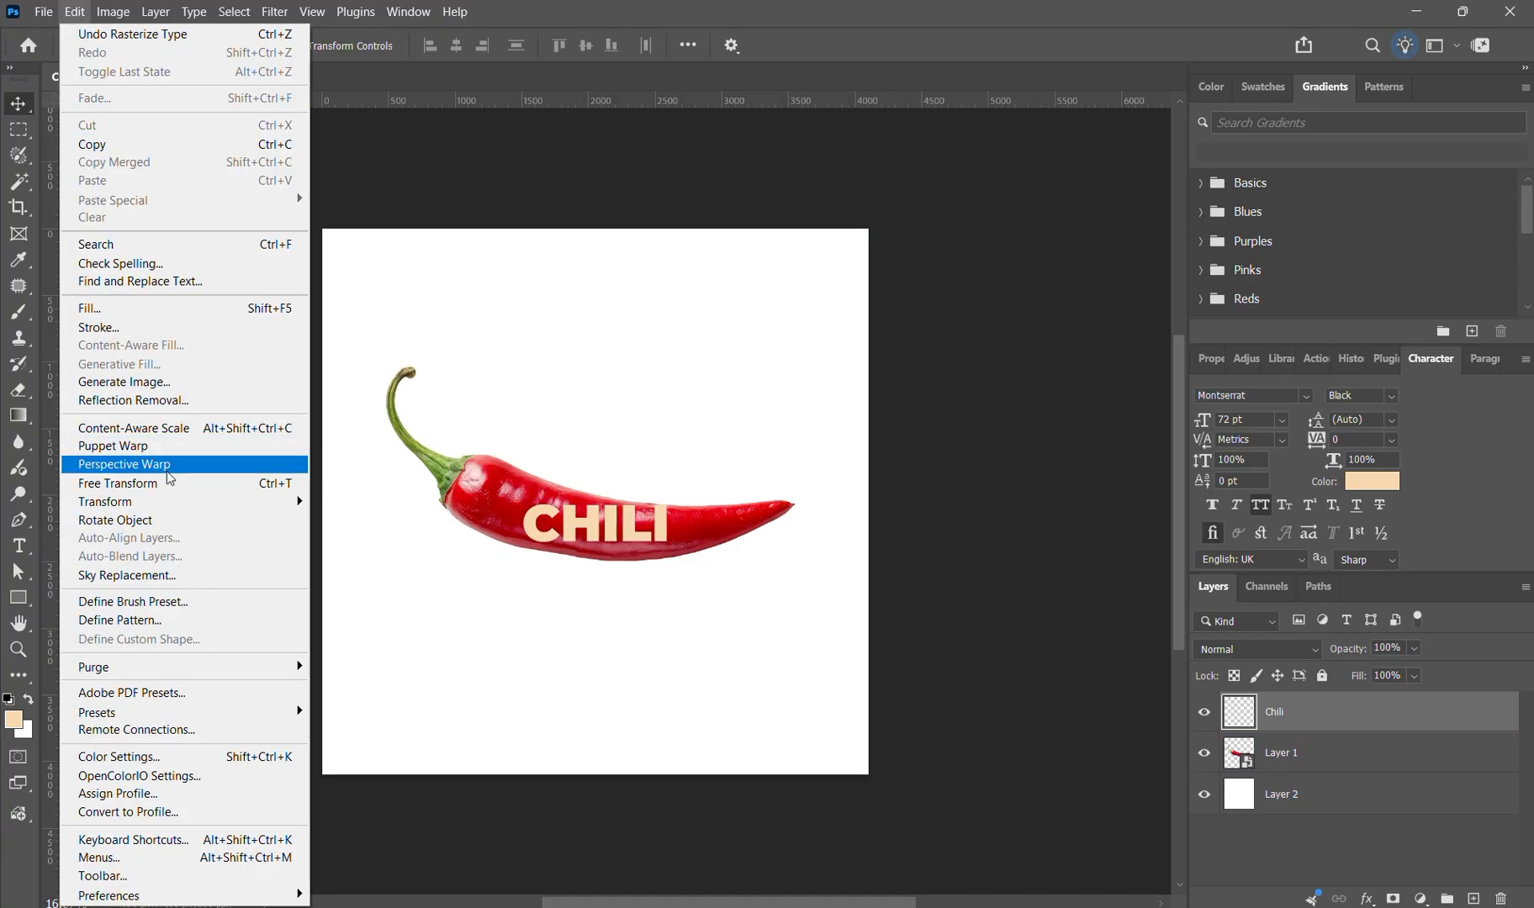
mouse_move(176, 497)
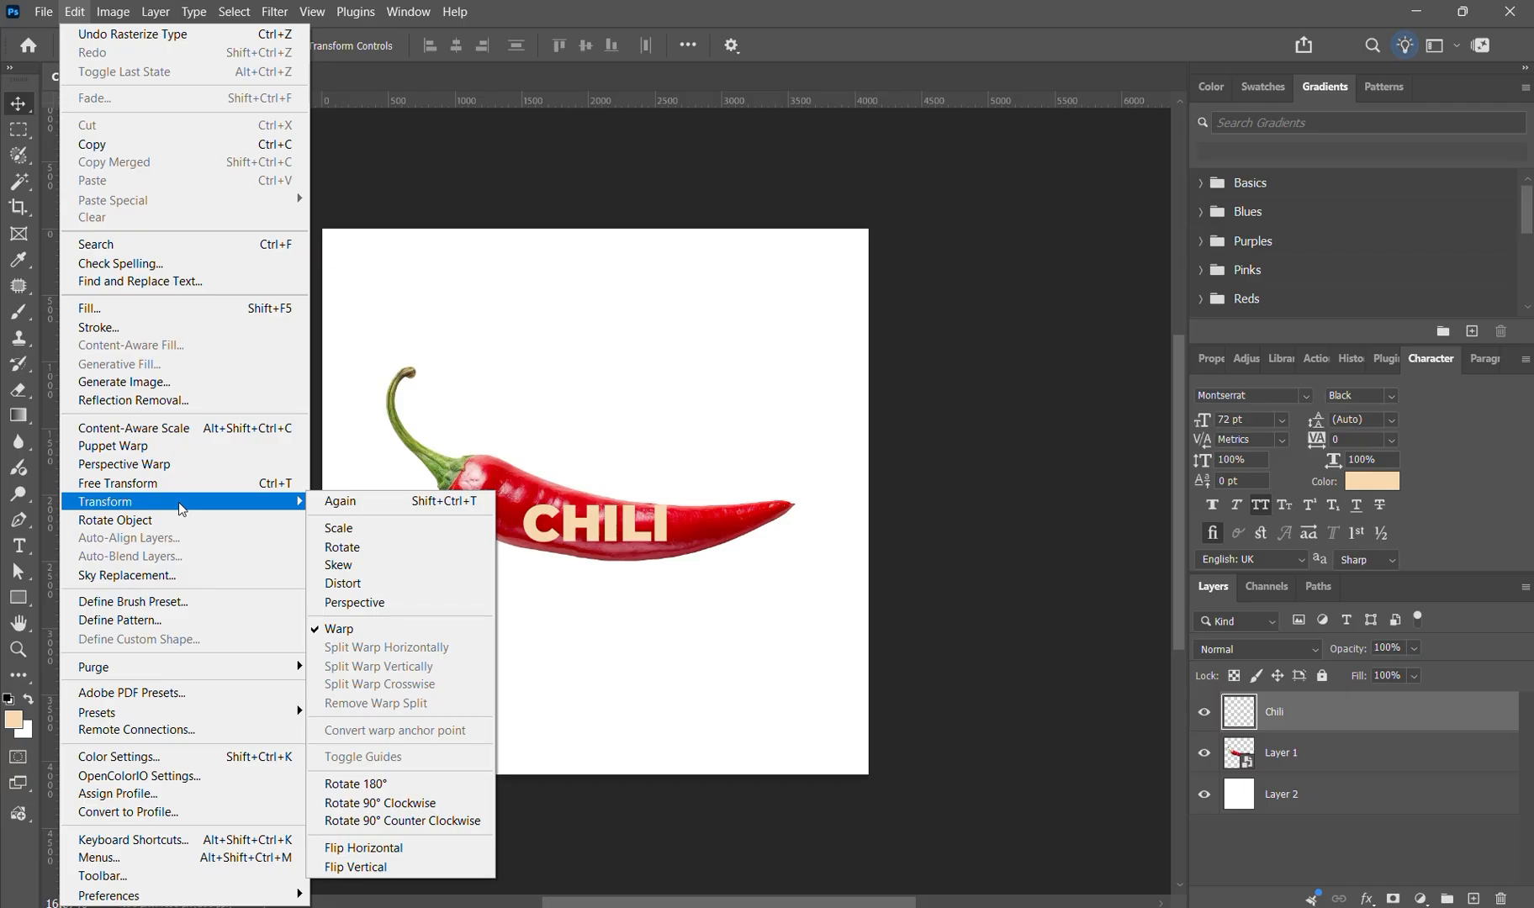
click(358, 633)
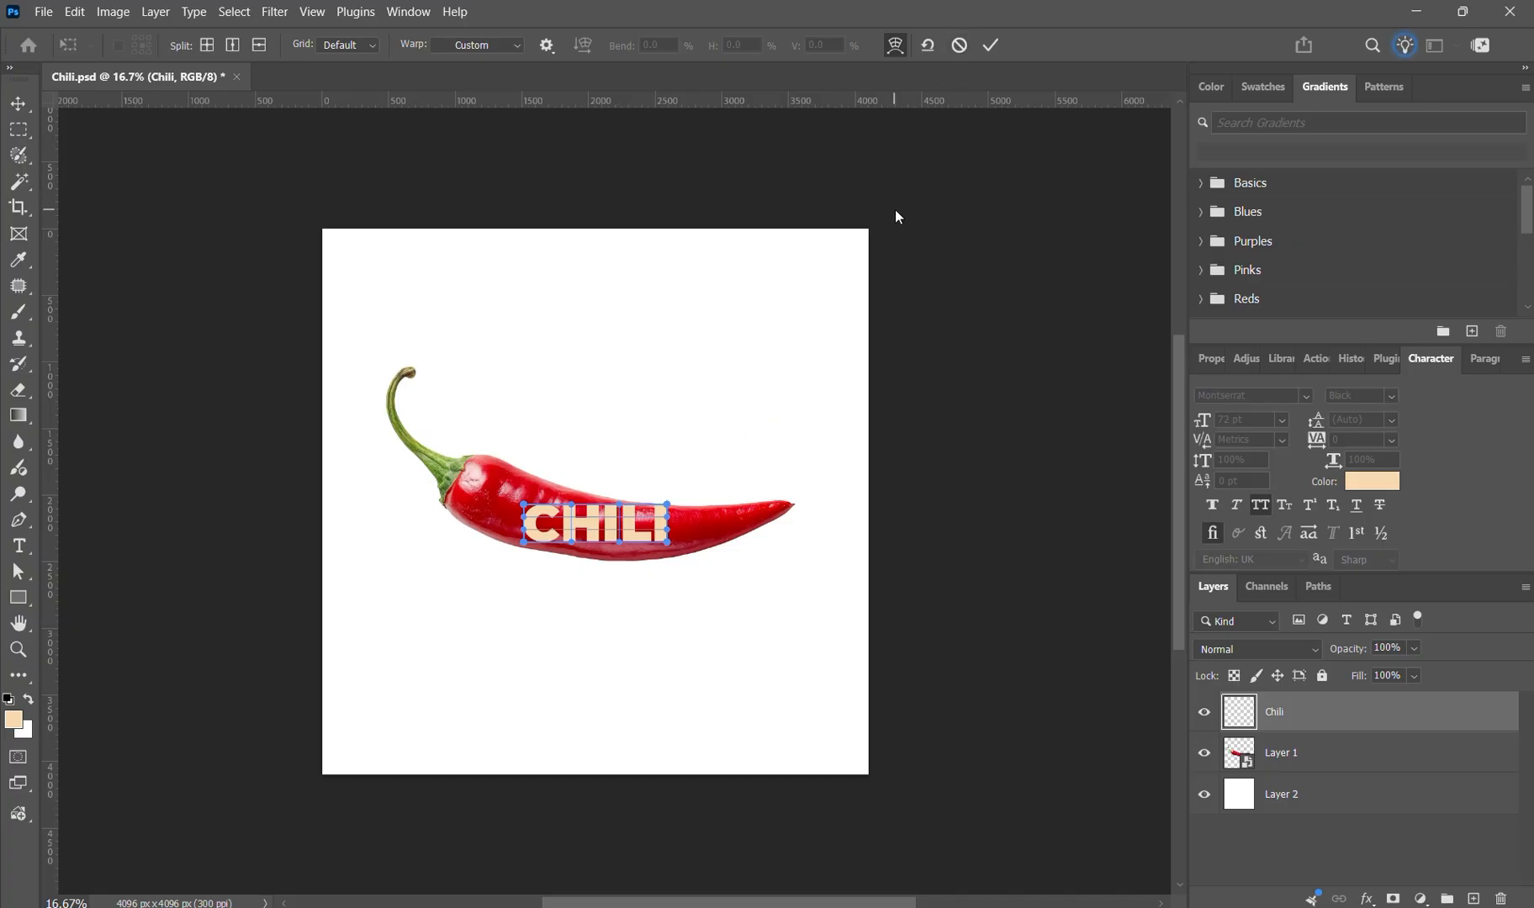
click(960, 46)
click(568, 572)
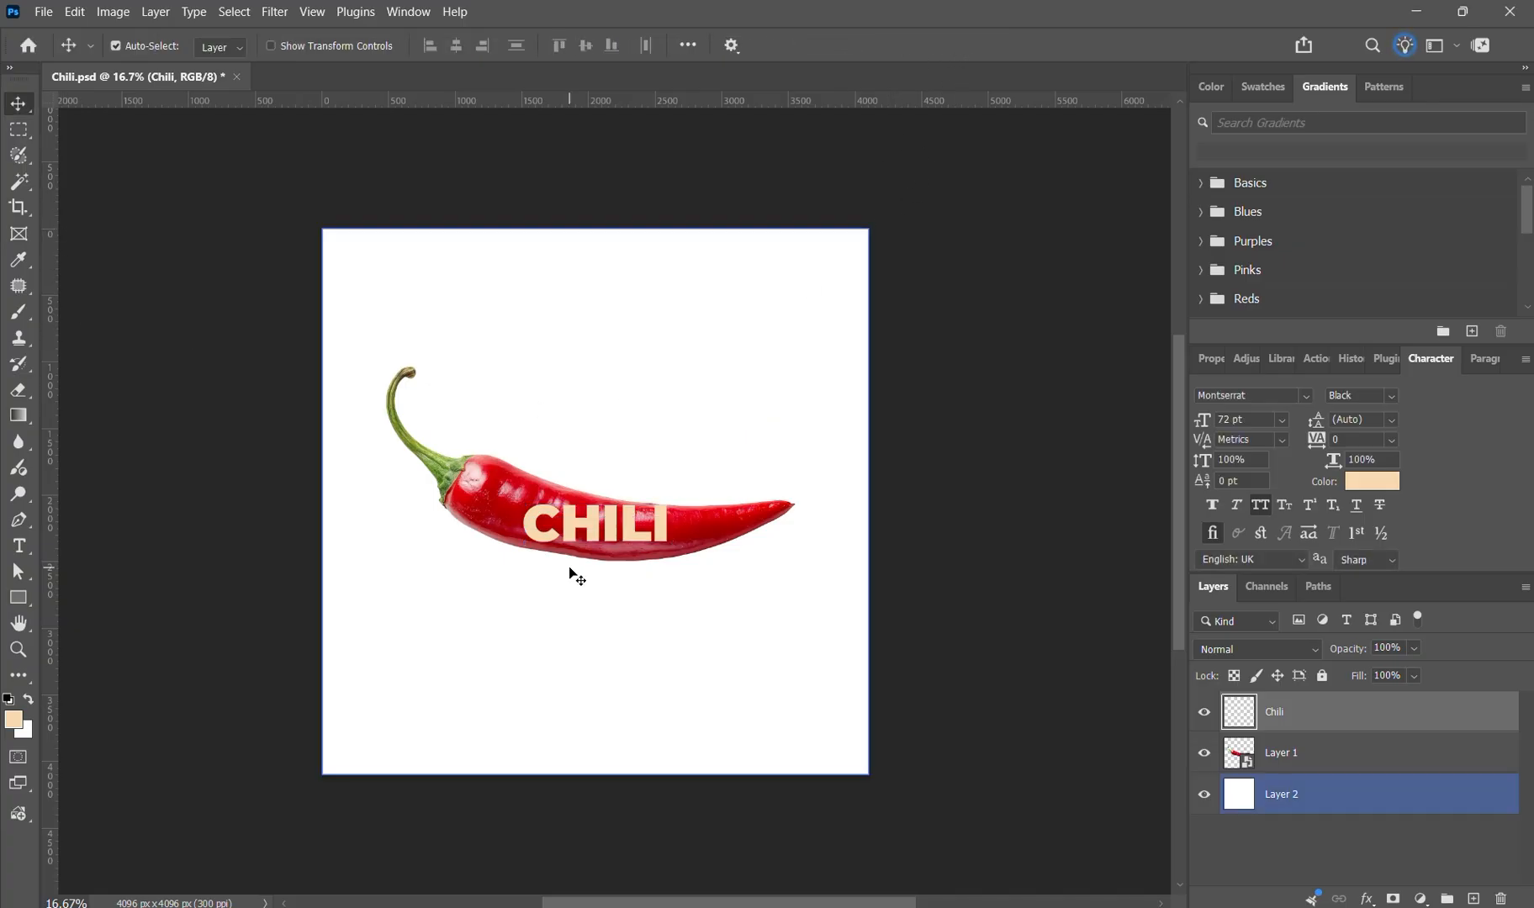
- Warp the Chili layer with a custom warp, pulling its corners and edge handles to follow the pepper's upper and lower contours
click(603, 530)
key(ctrl)
key(ctrl+t)
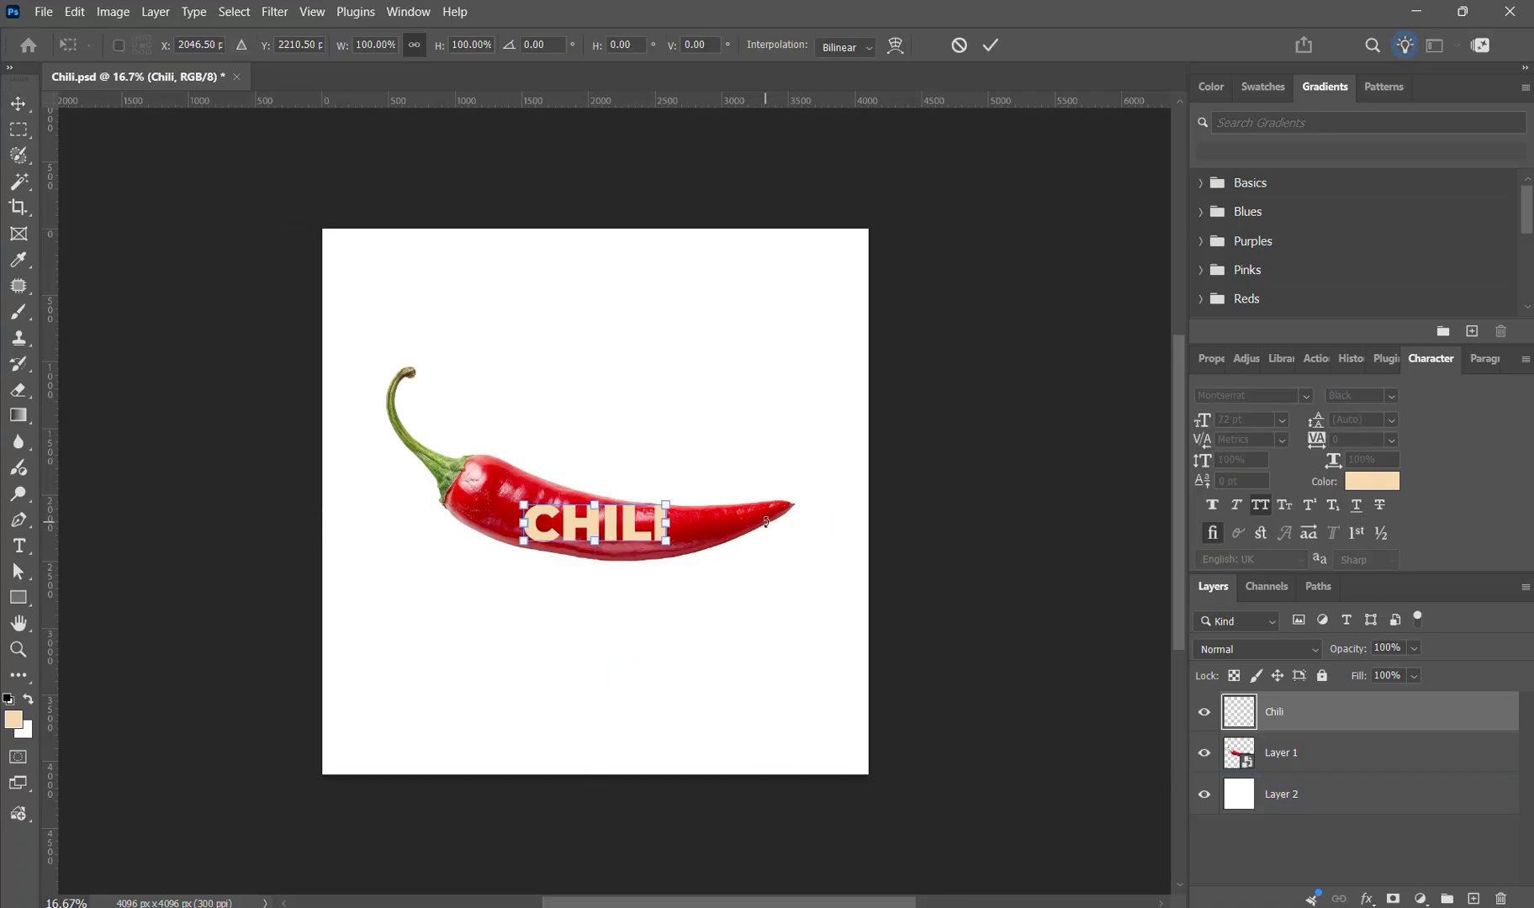
right_click(630, 532)
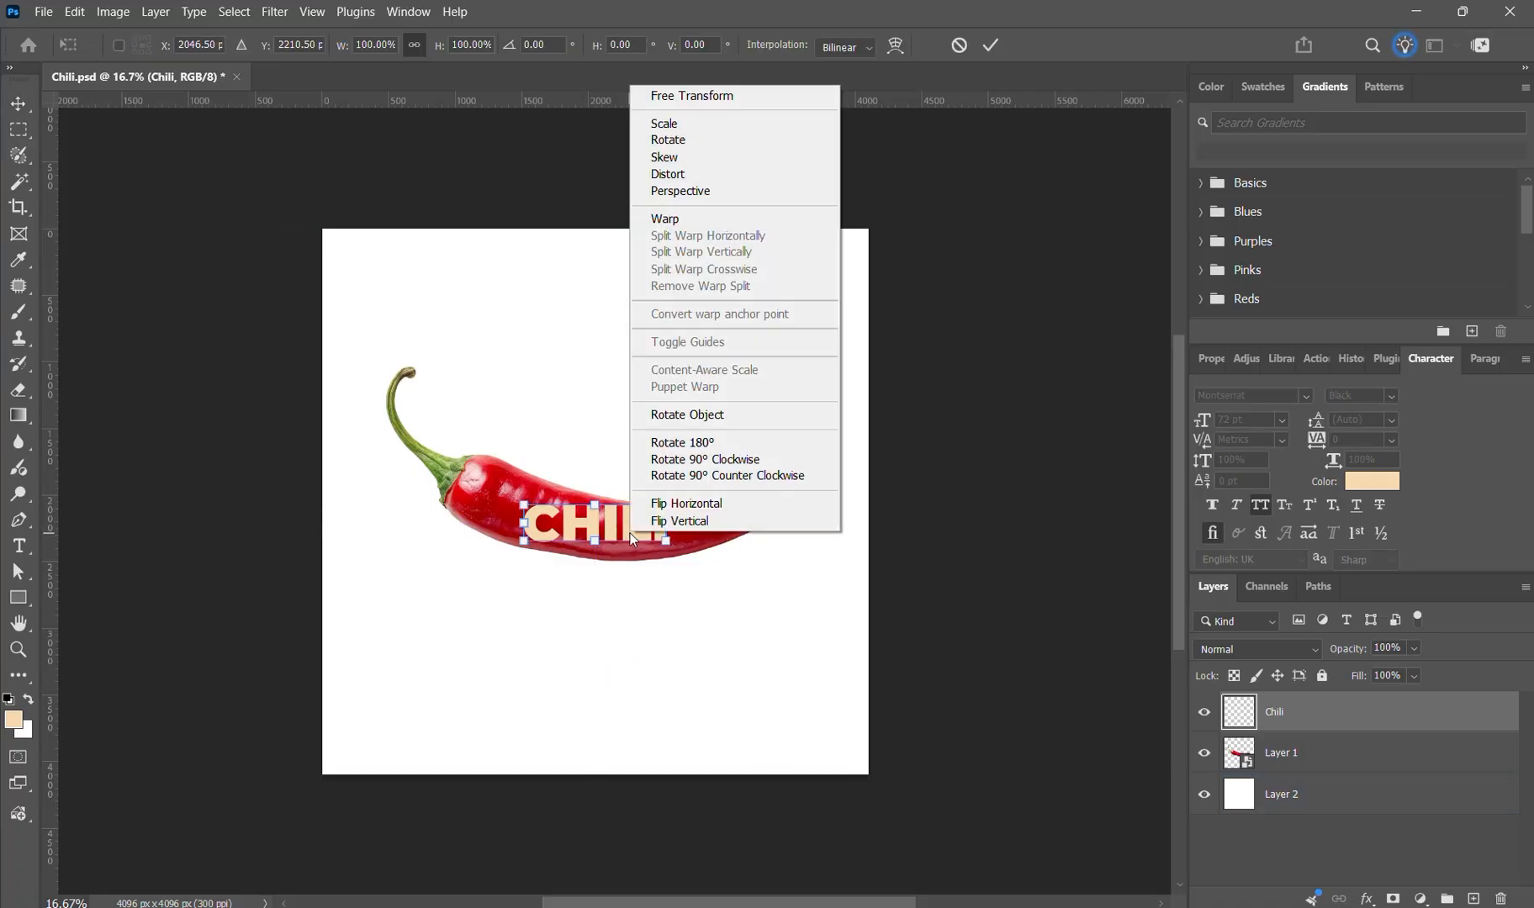
click(687, 220)
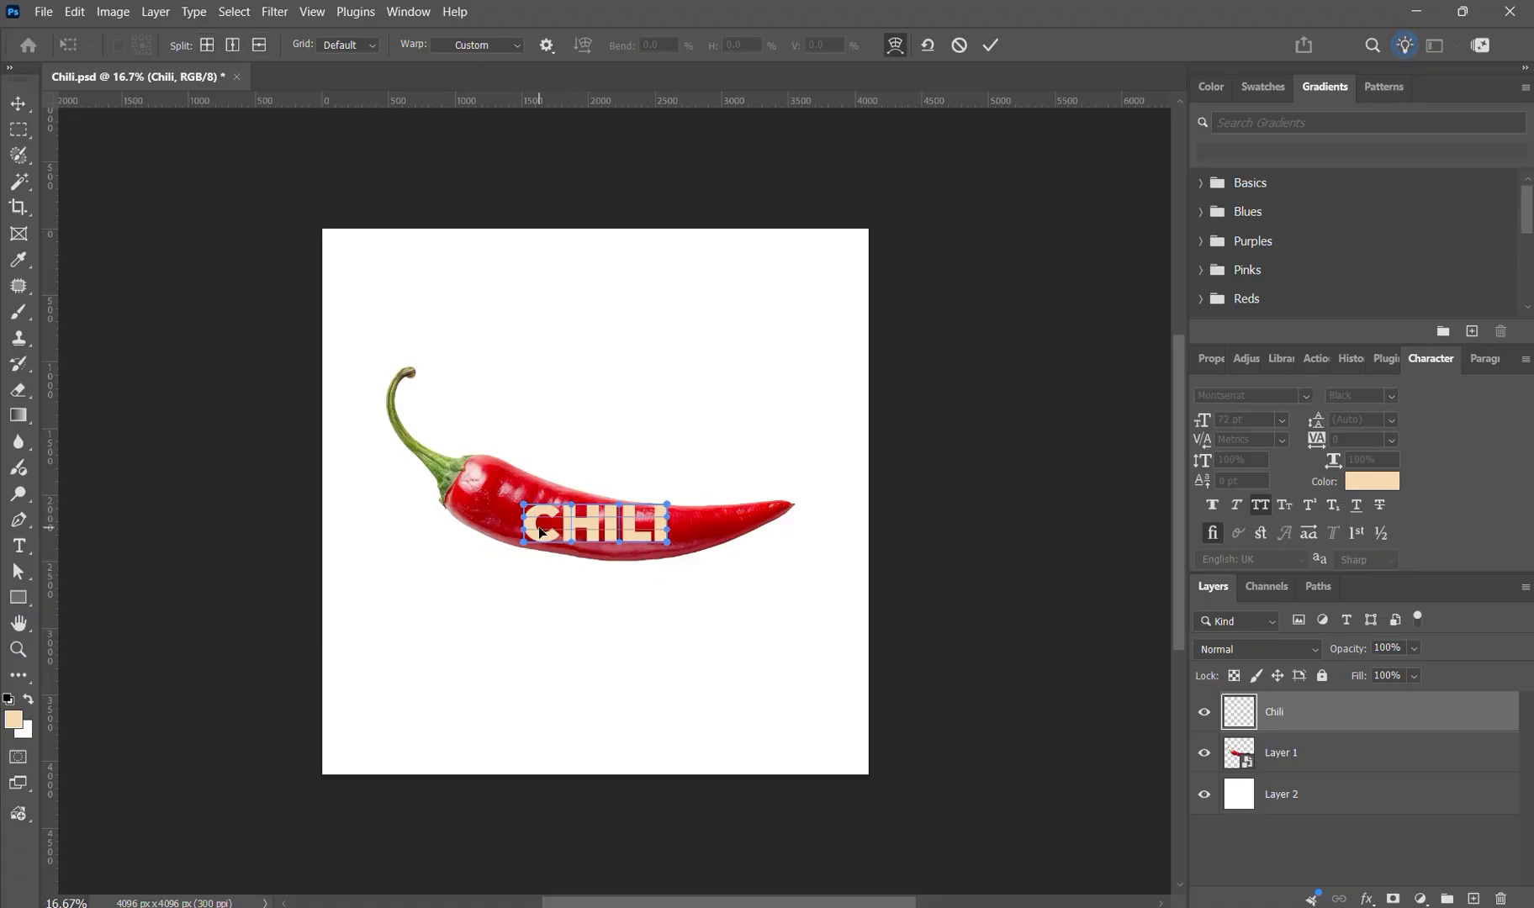
drag(523, 504, 513, 465)
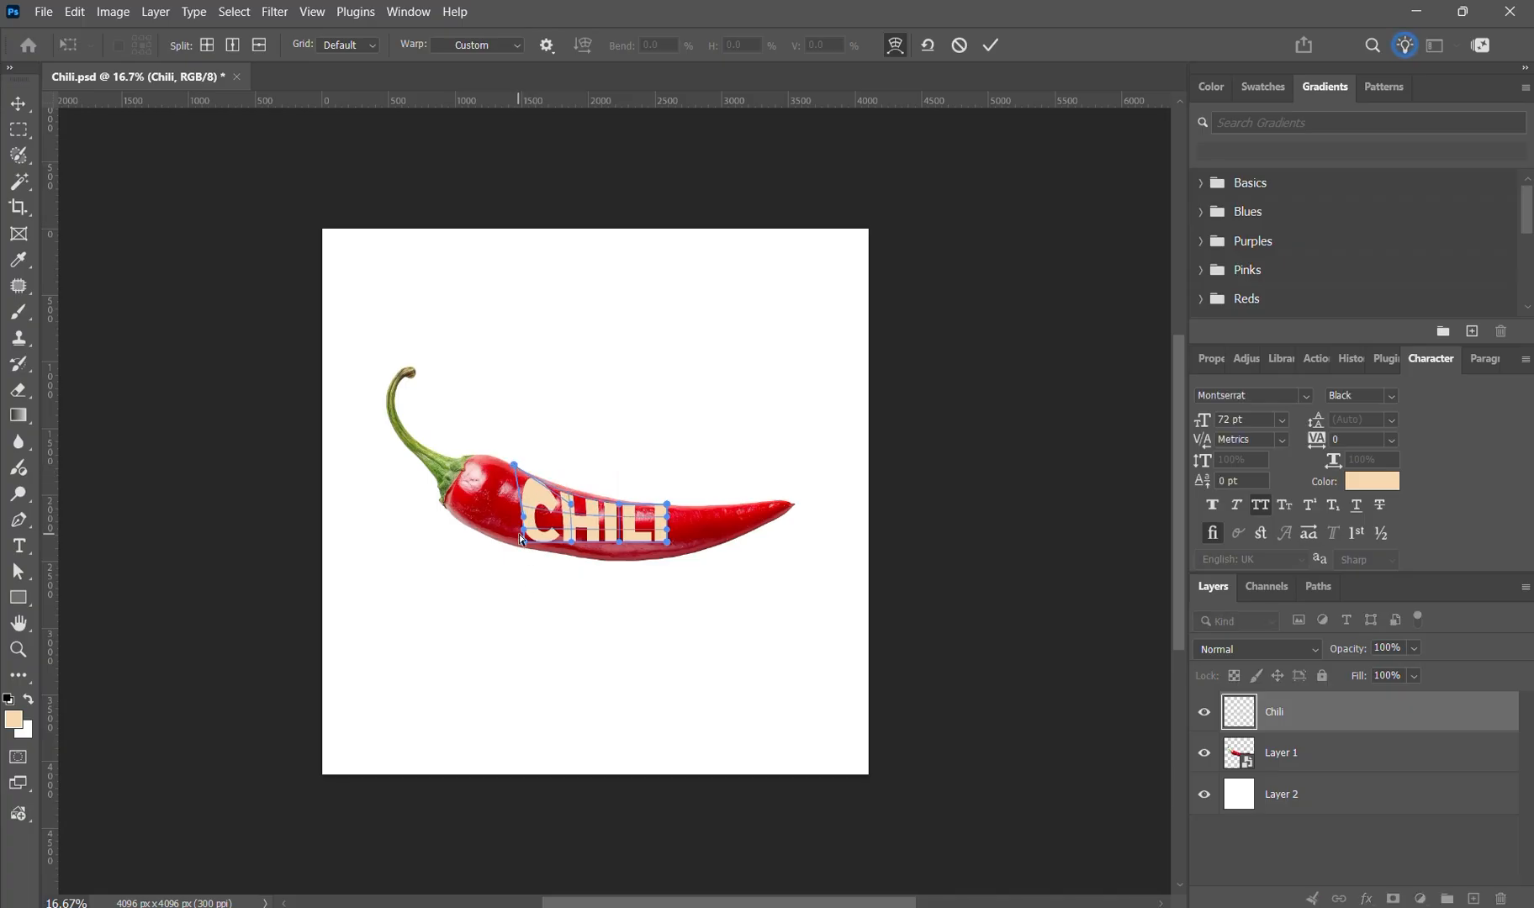
drag(521, 544, 562, 558)
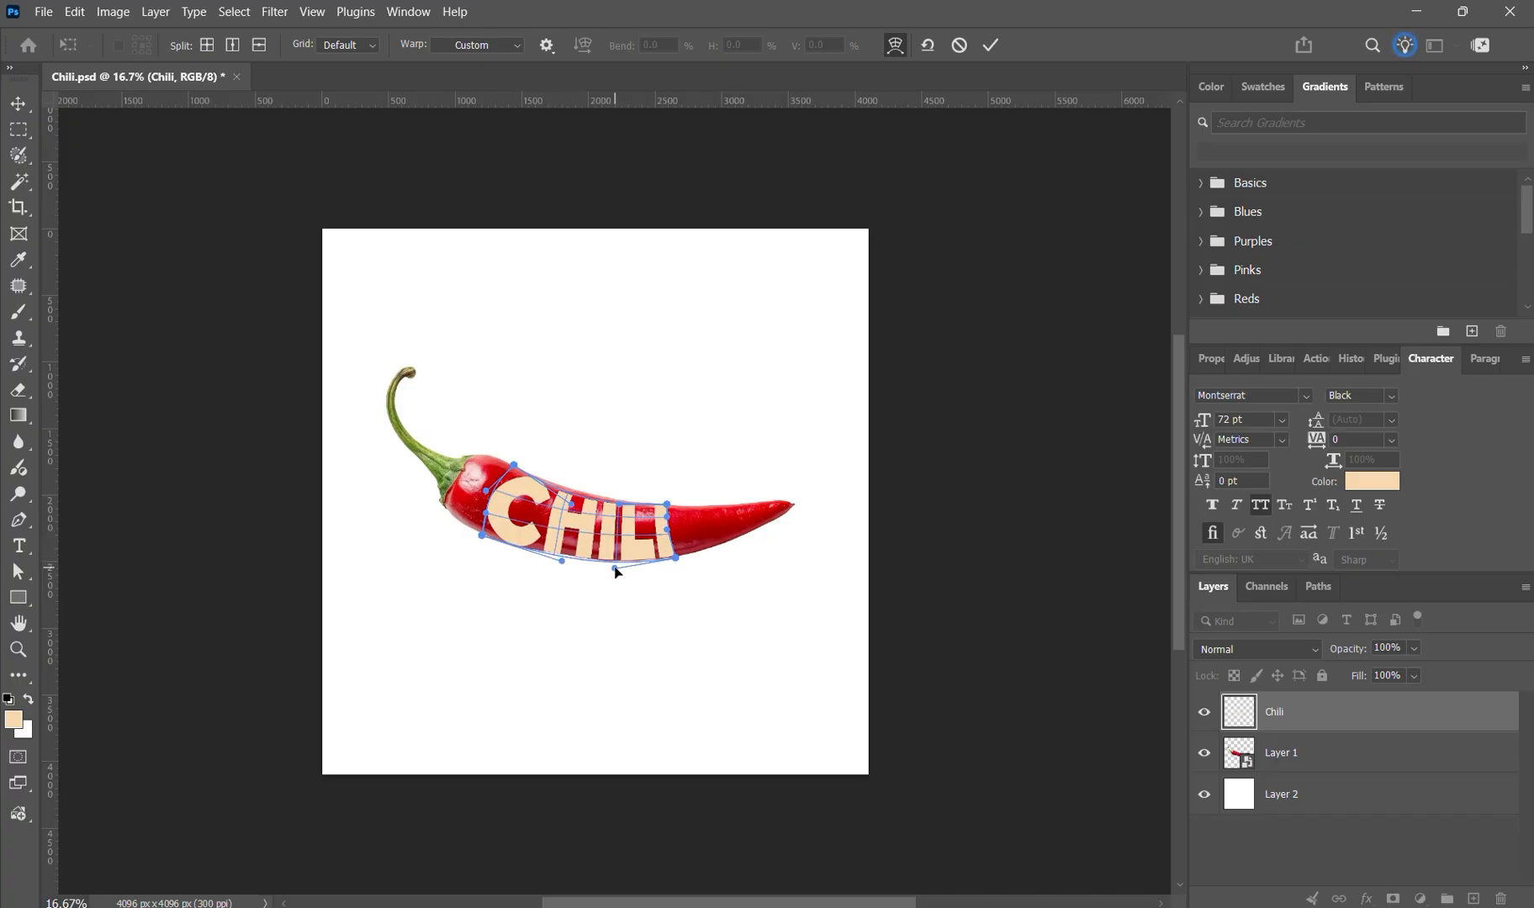
drag(613, 571, 618, 577)
drag(571, 505, 572, 495)
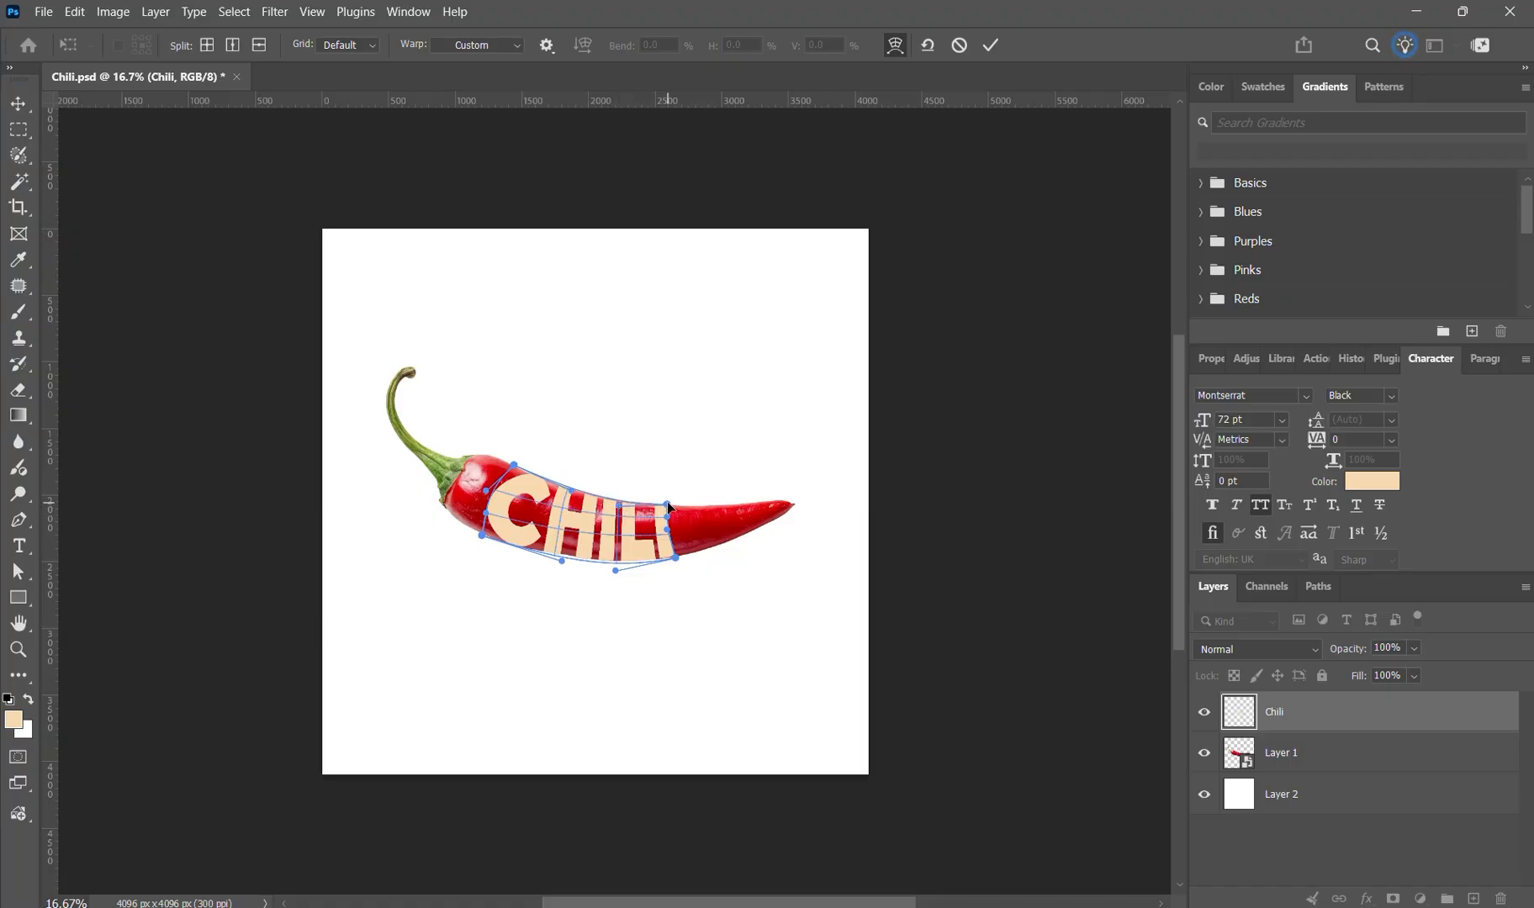
drag(667, 504, 670, 505)
- Refine the Chili layer's warp with a vertical split through the C and a horizontal split near the lower edge, and apply it
click(232, 47)
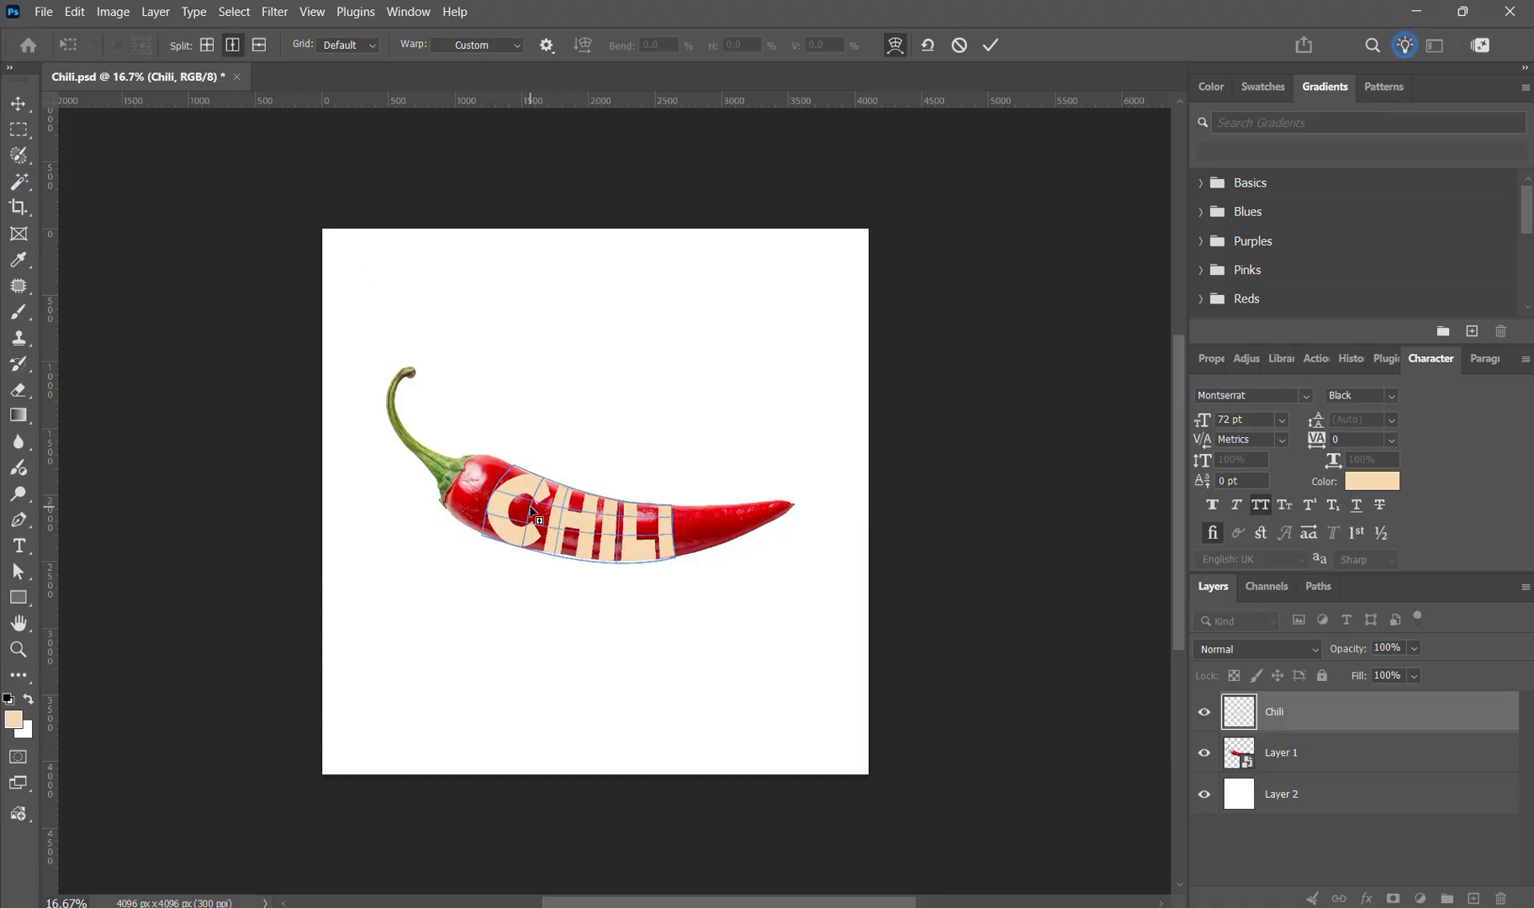
click(527, 508)
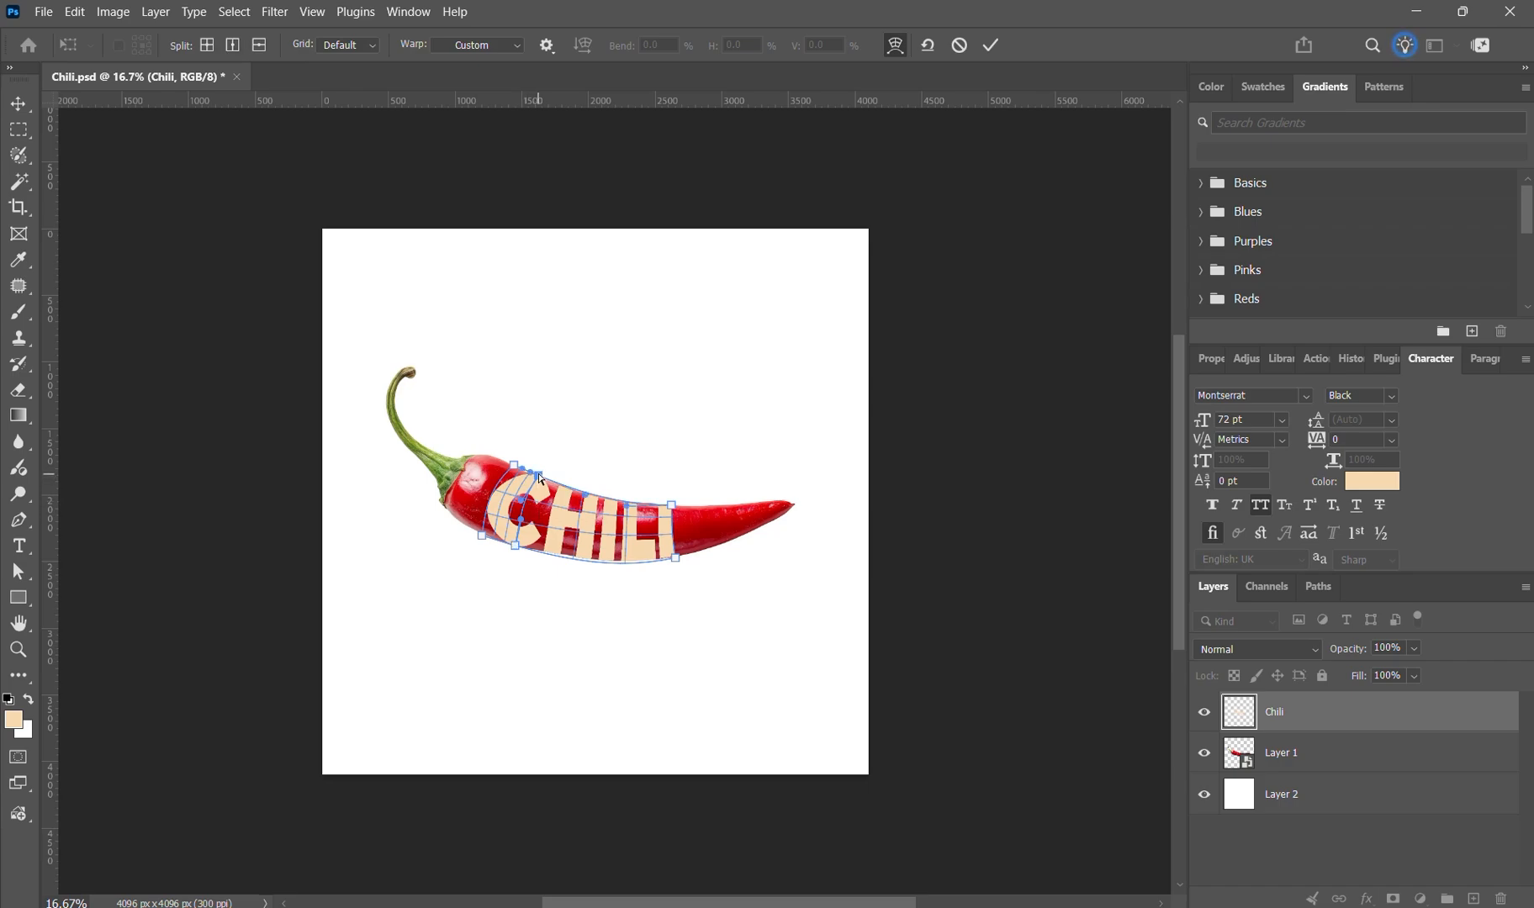
drag(539, 477, 539, 481)
click(260, 45)
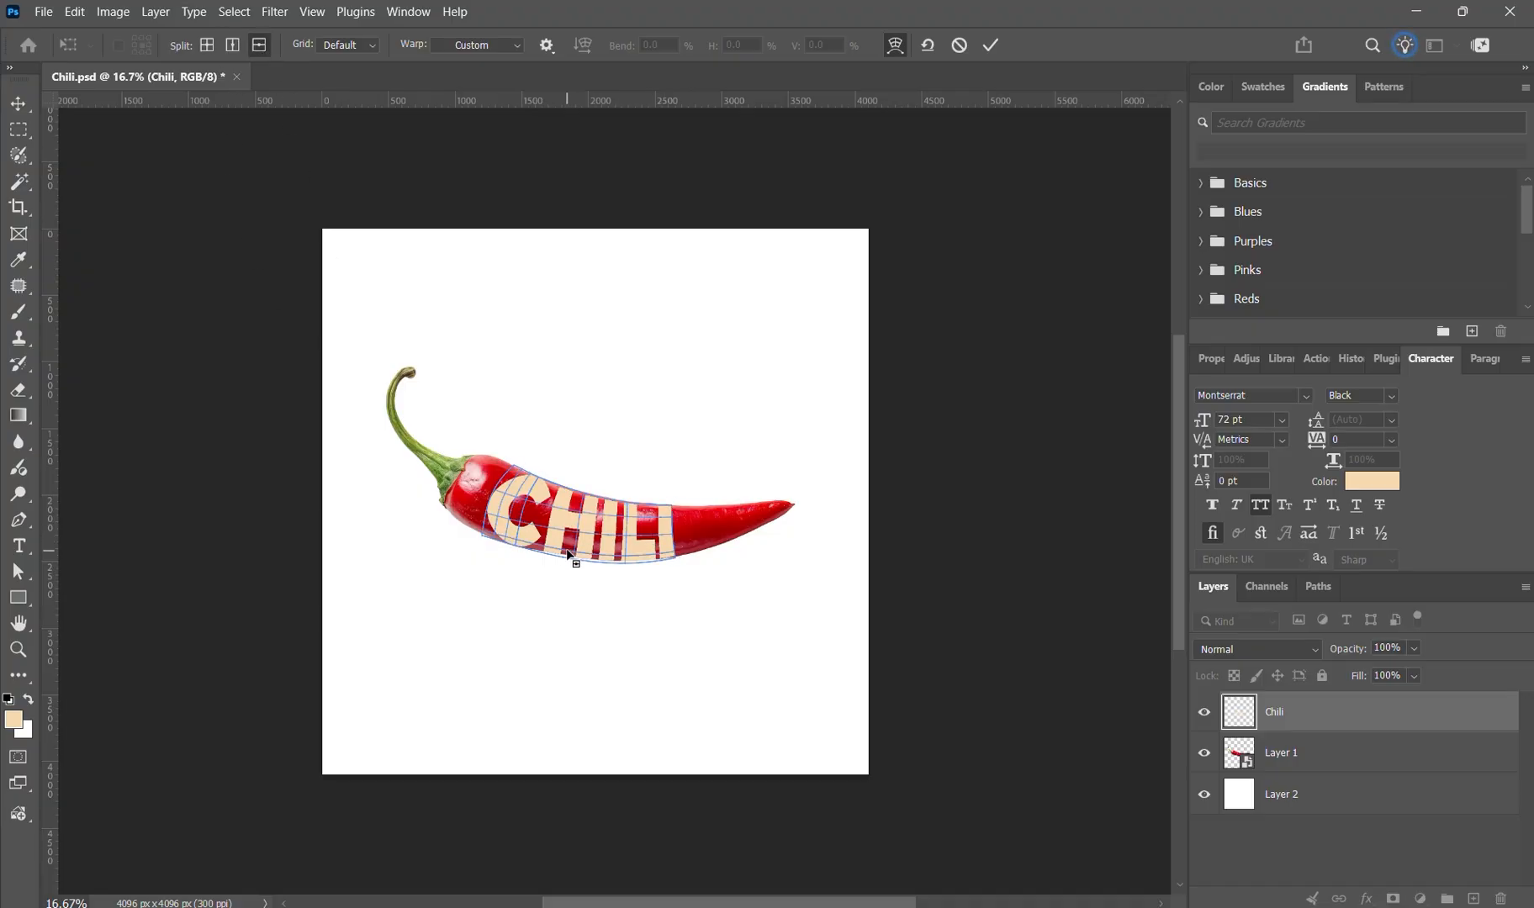
click(581, 551)
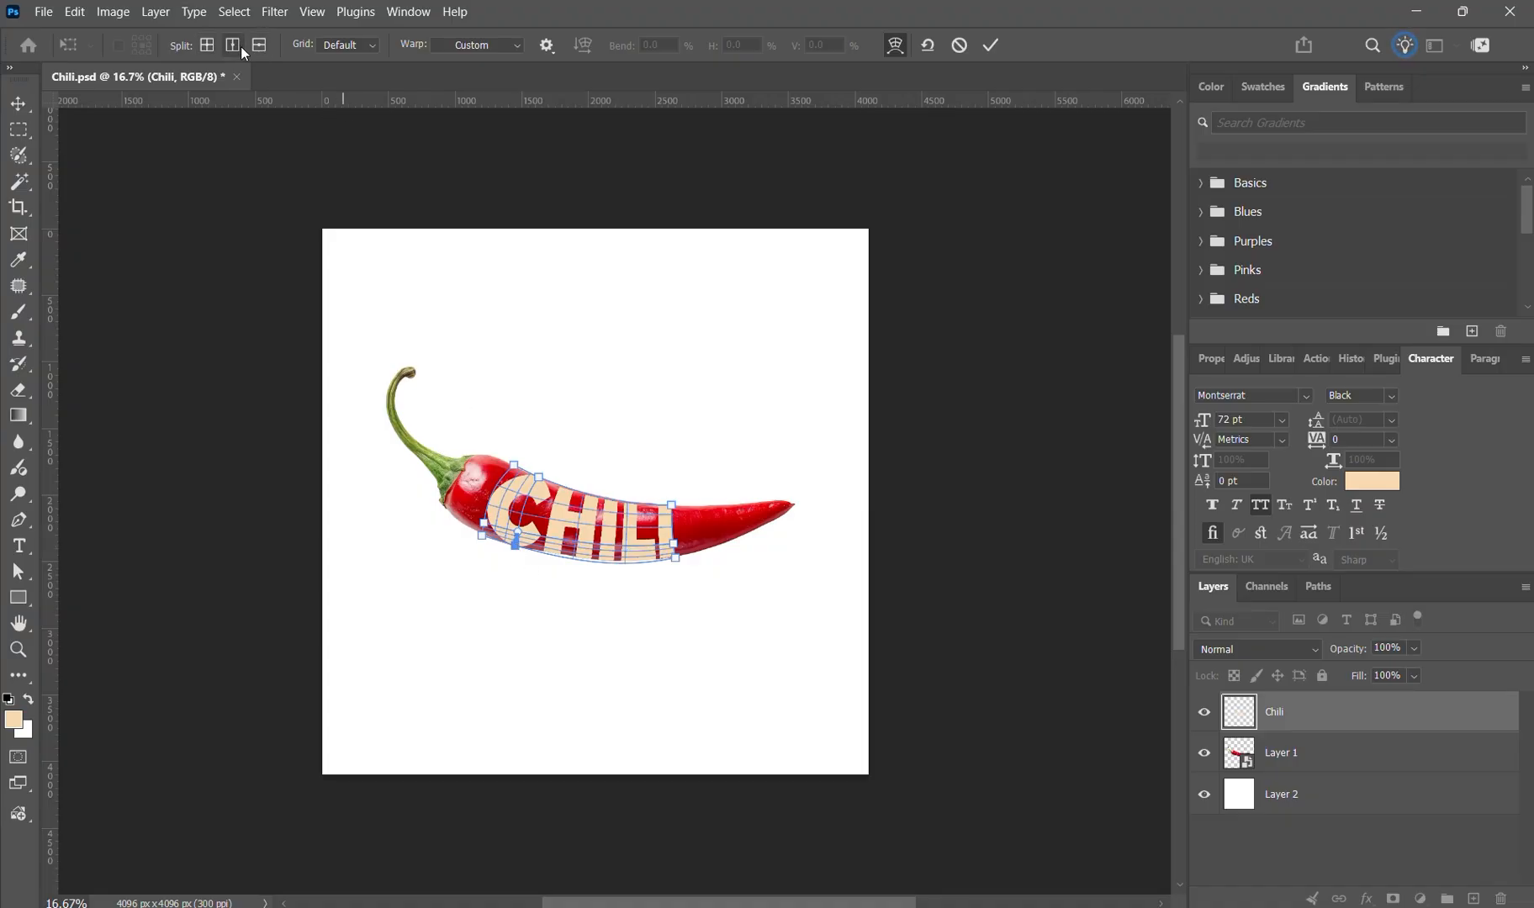
click(594, 563)
click(989, 46)
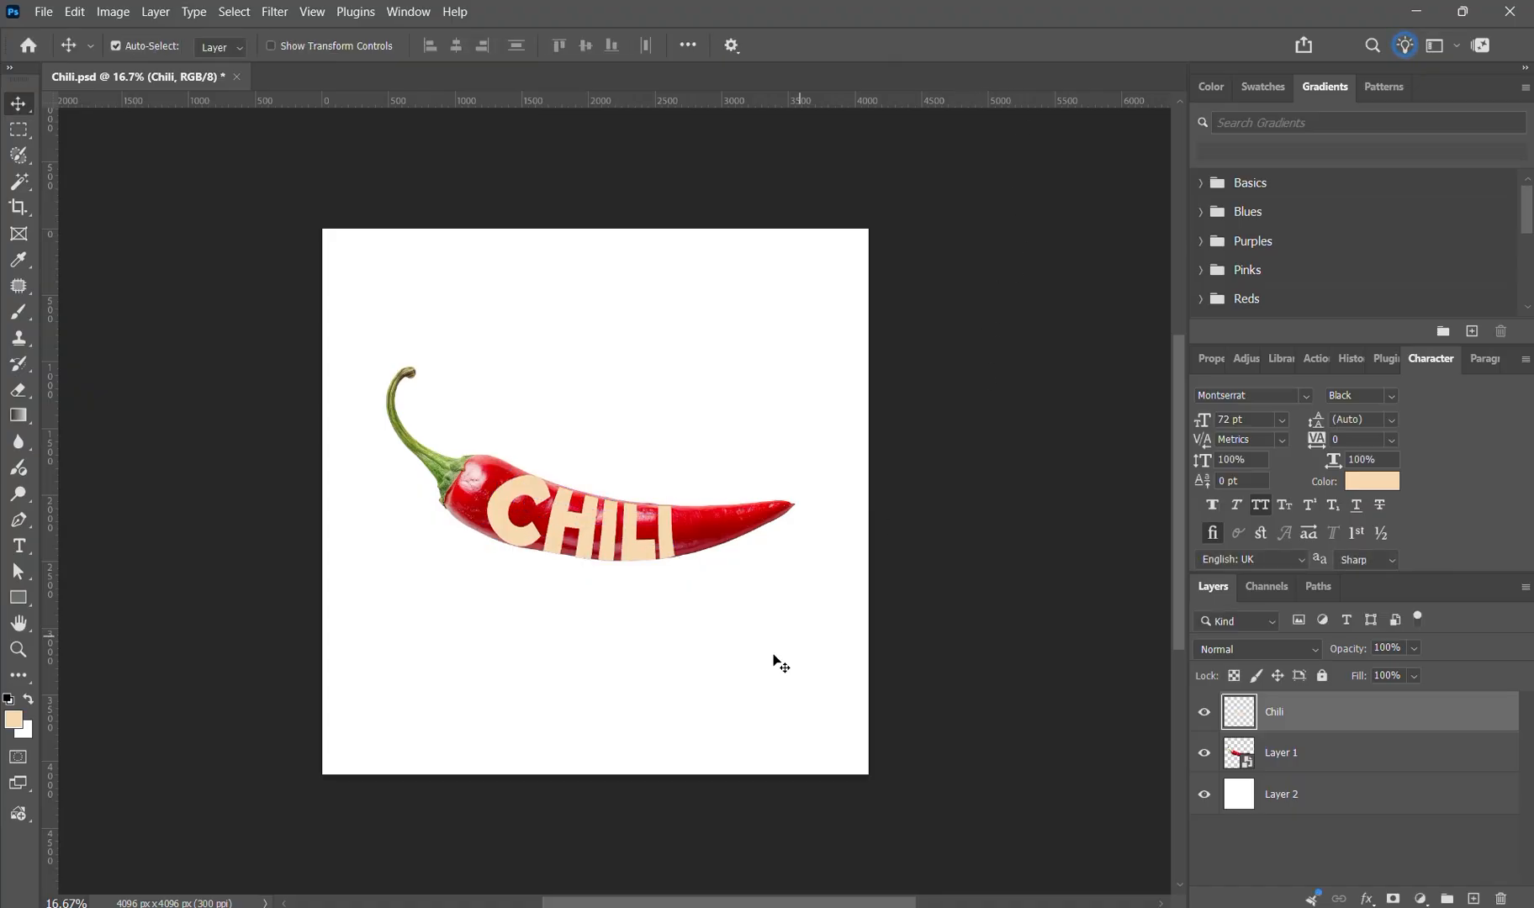
- Scale the Chili layer up to about 101.6%, nudge it slightly upward on the pepper, and apply the transform
click(526, 649)
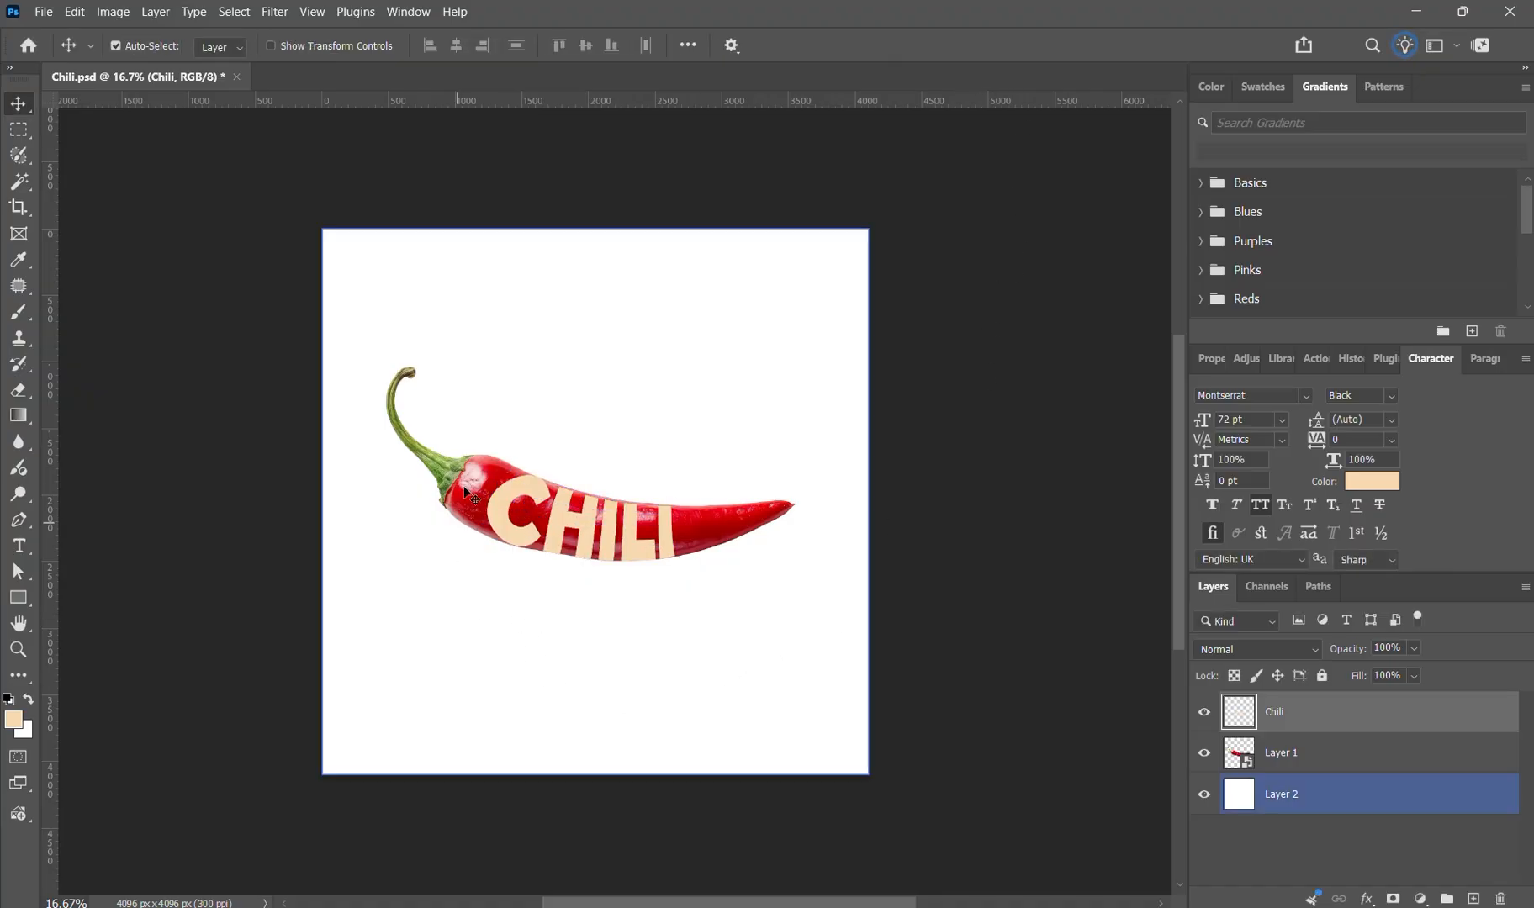
click(663, 560)
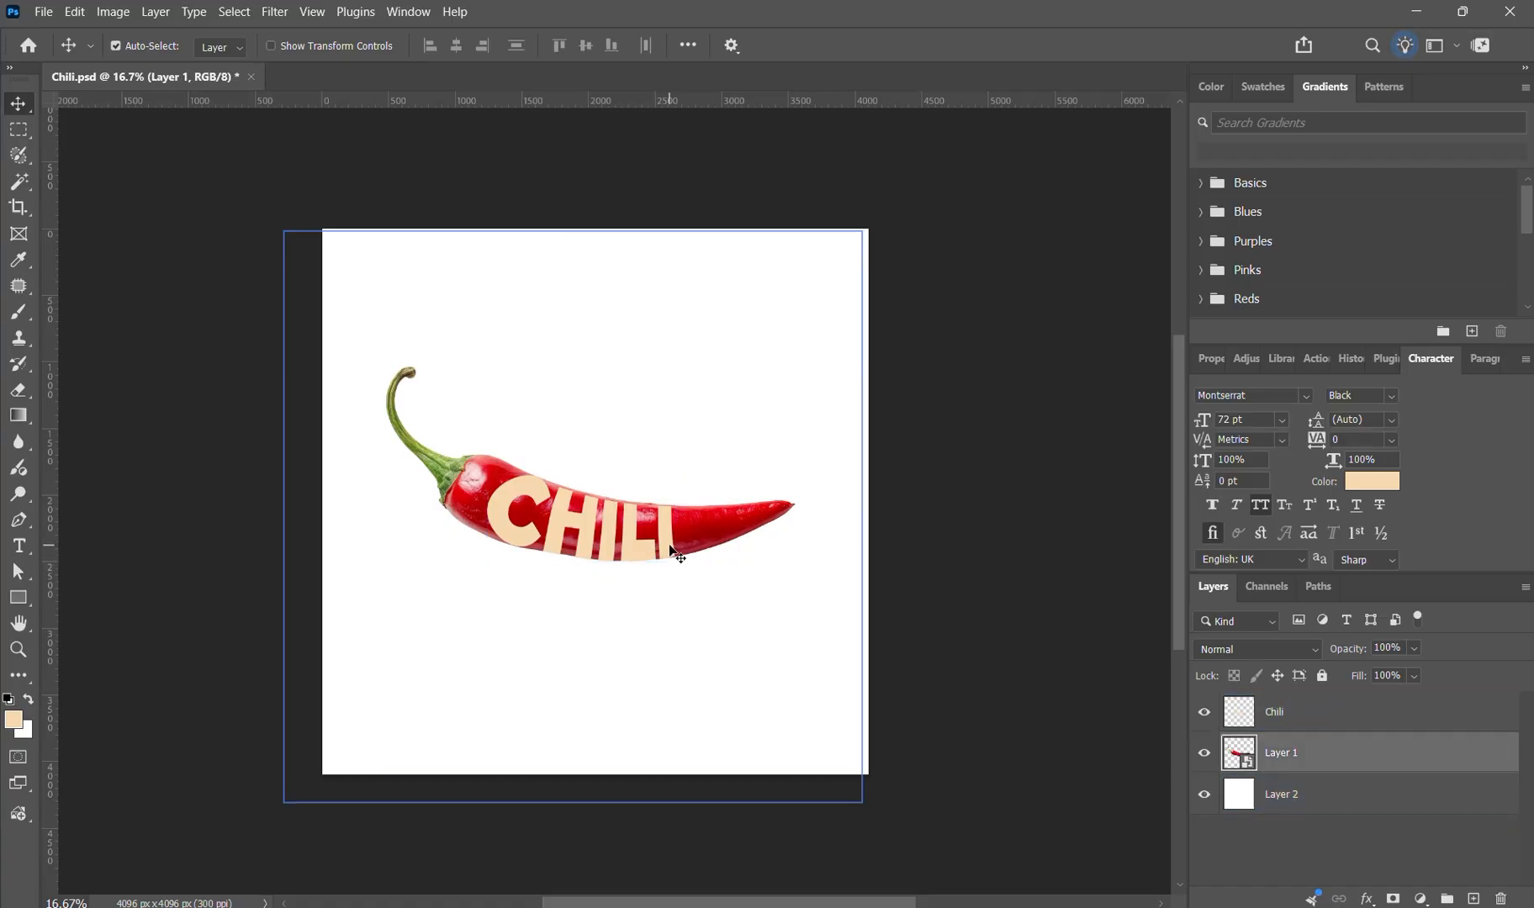
click(670, 548)
key(ctrl)
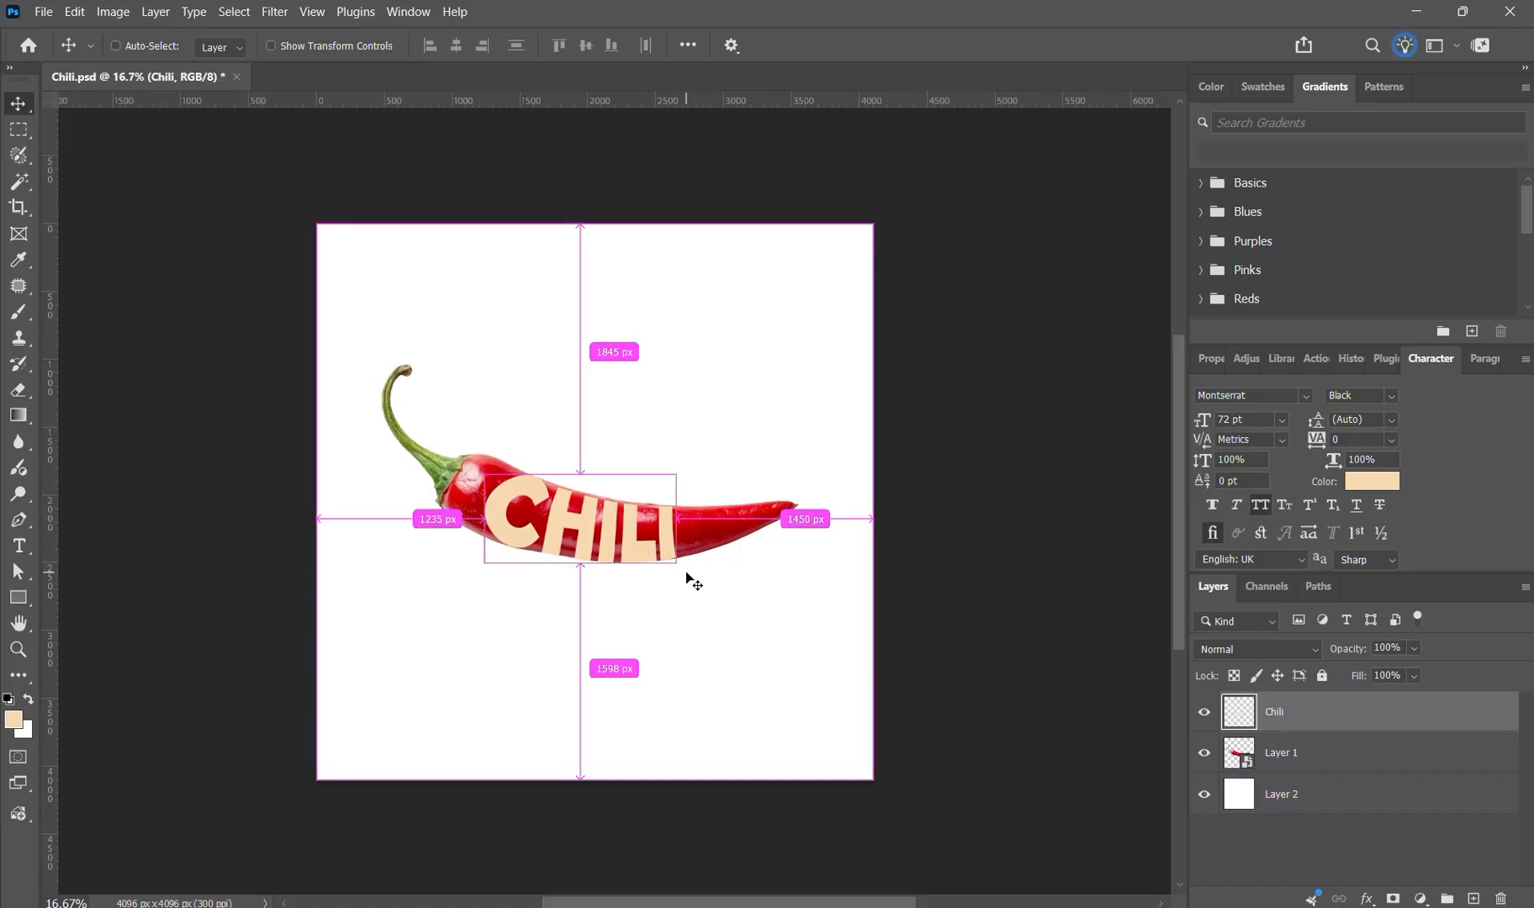
key(ctrl+plus)
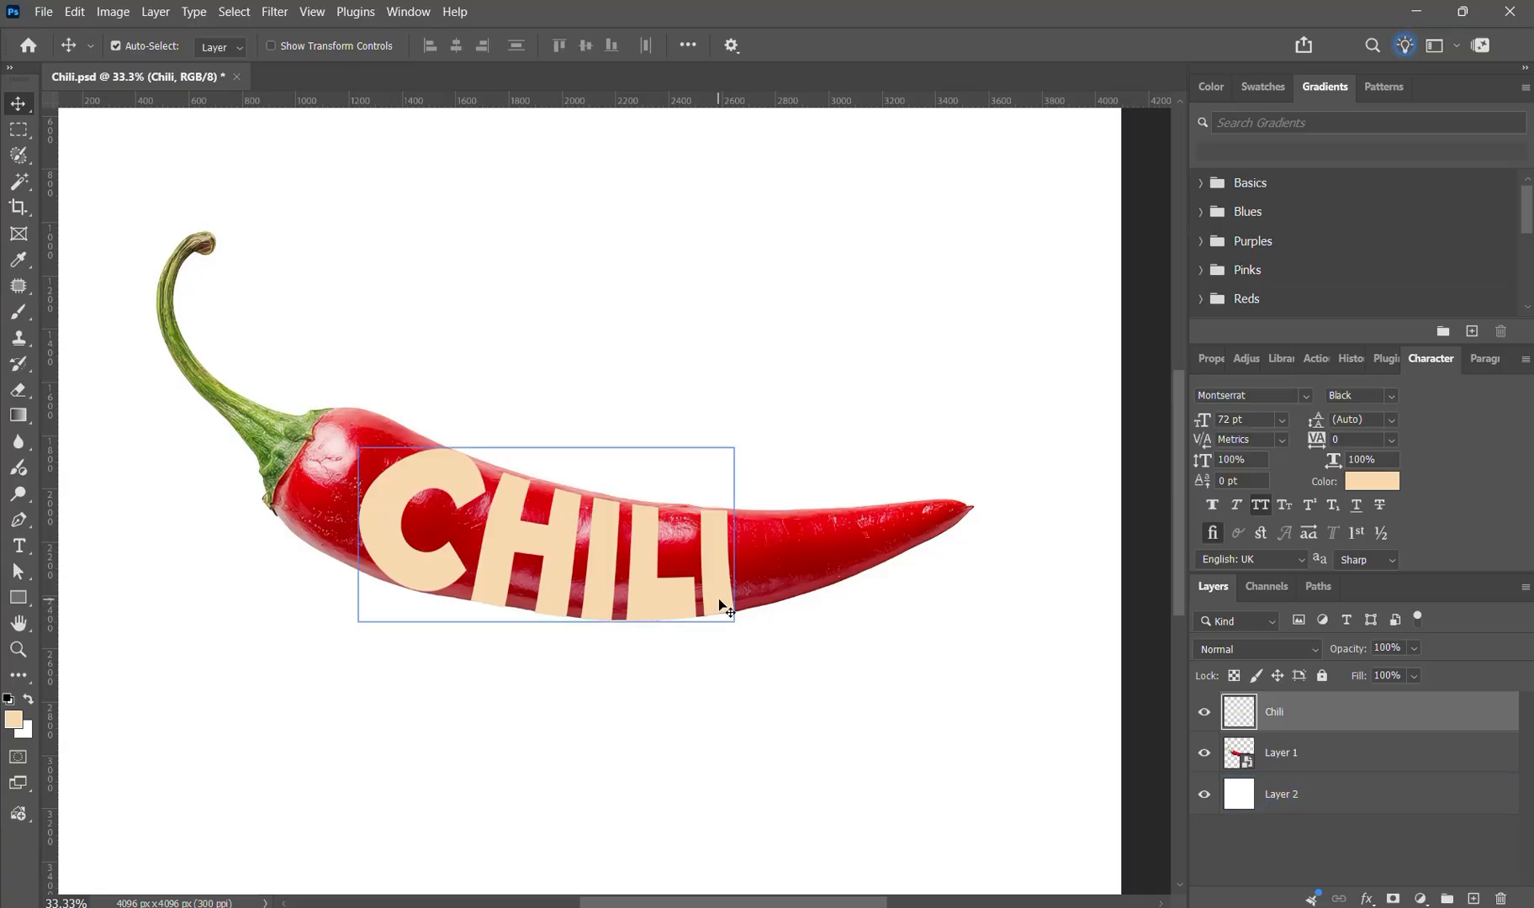
key(ctrl+t)
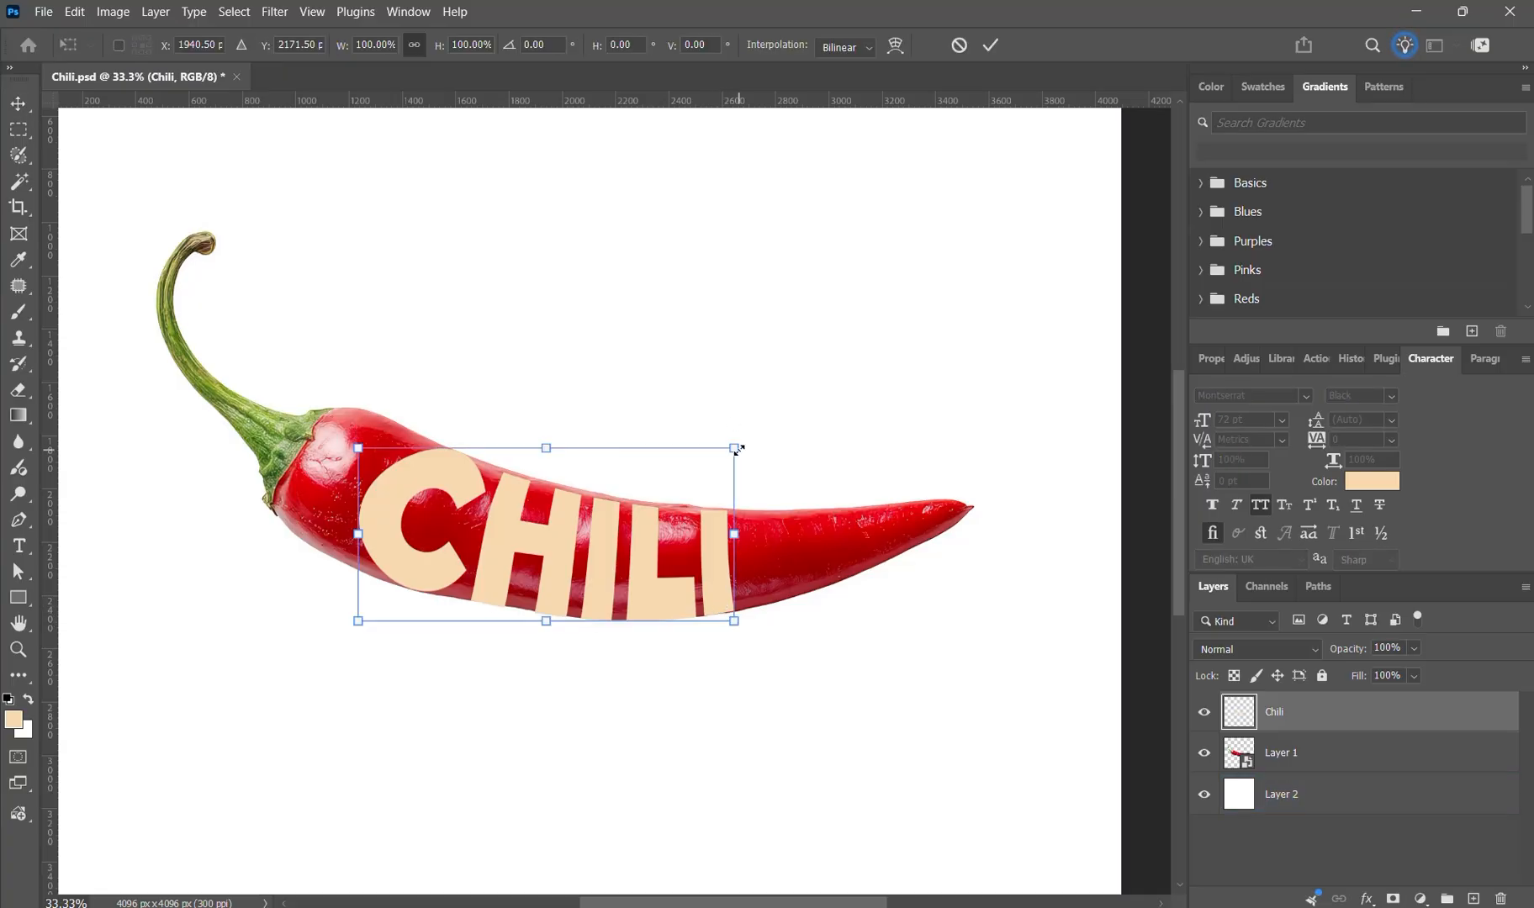
drag(739, 447, 740, 447)
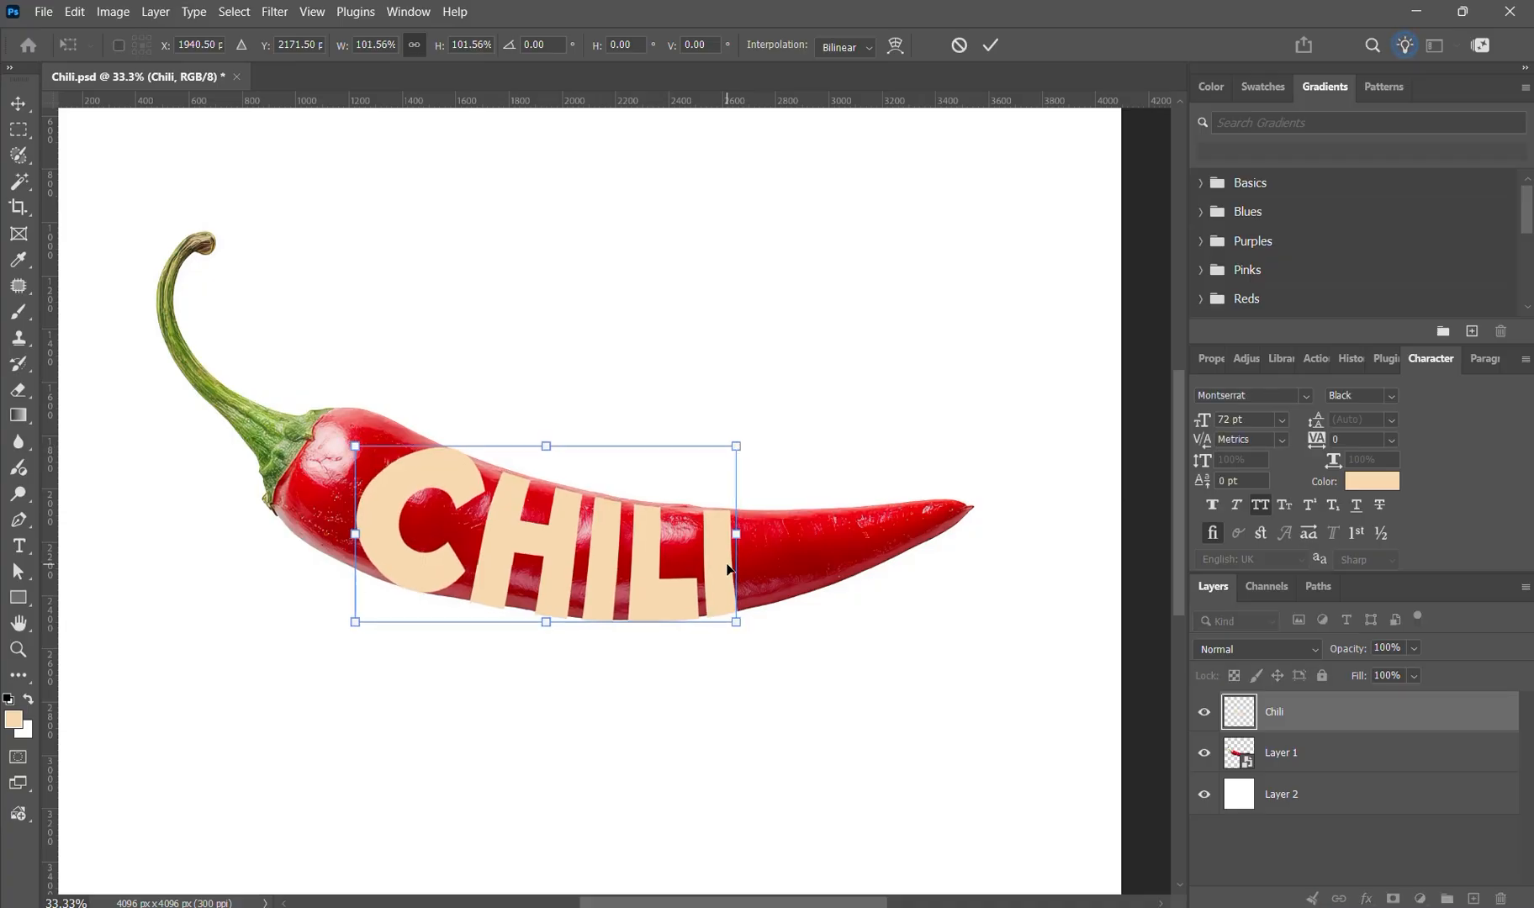
key(Up)
key(Up)
key(Up)
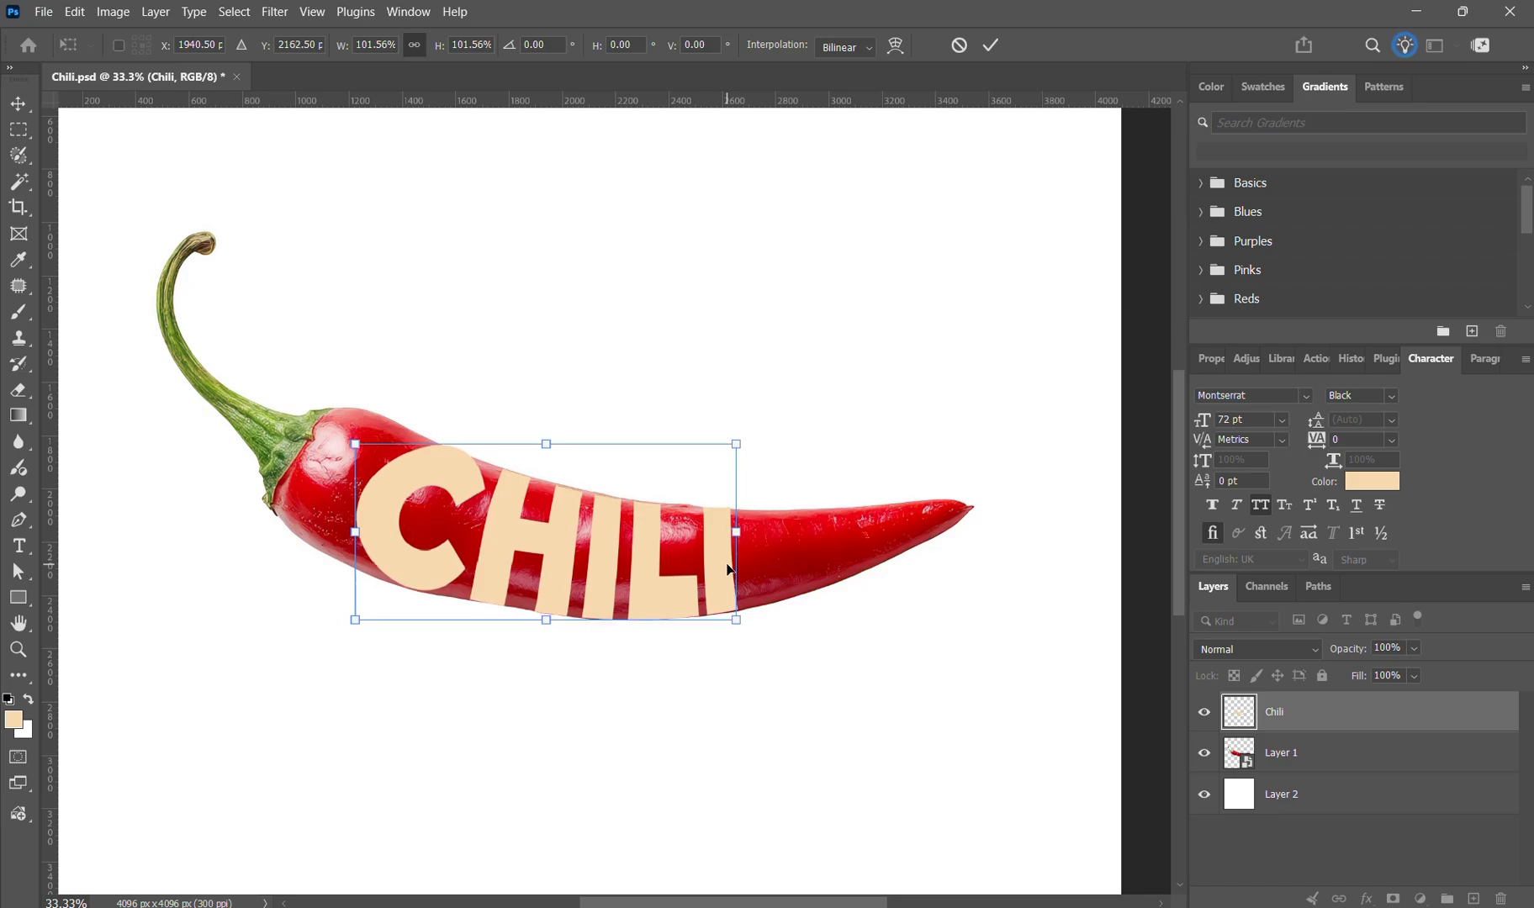
click(991, 45)
- Duplicate Layer 1, which holds the pepper image
key(ctrl+minus)
key(ctrl+minus)
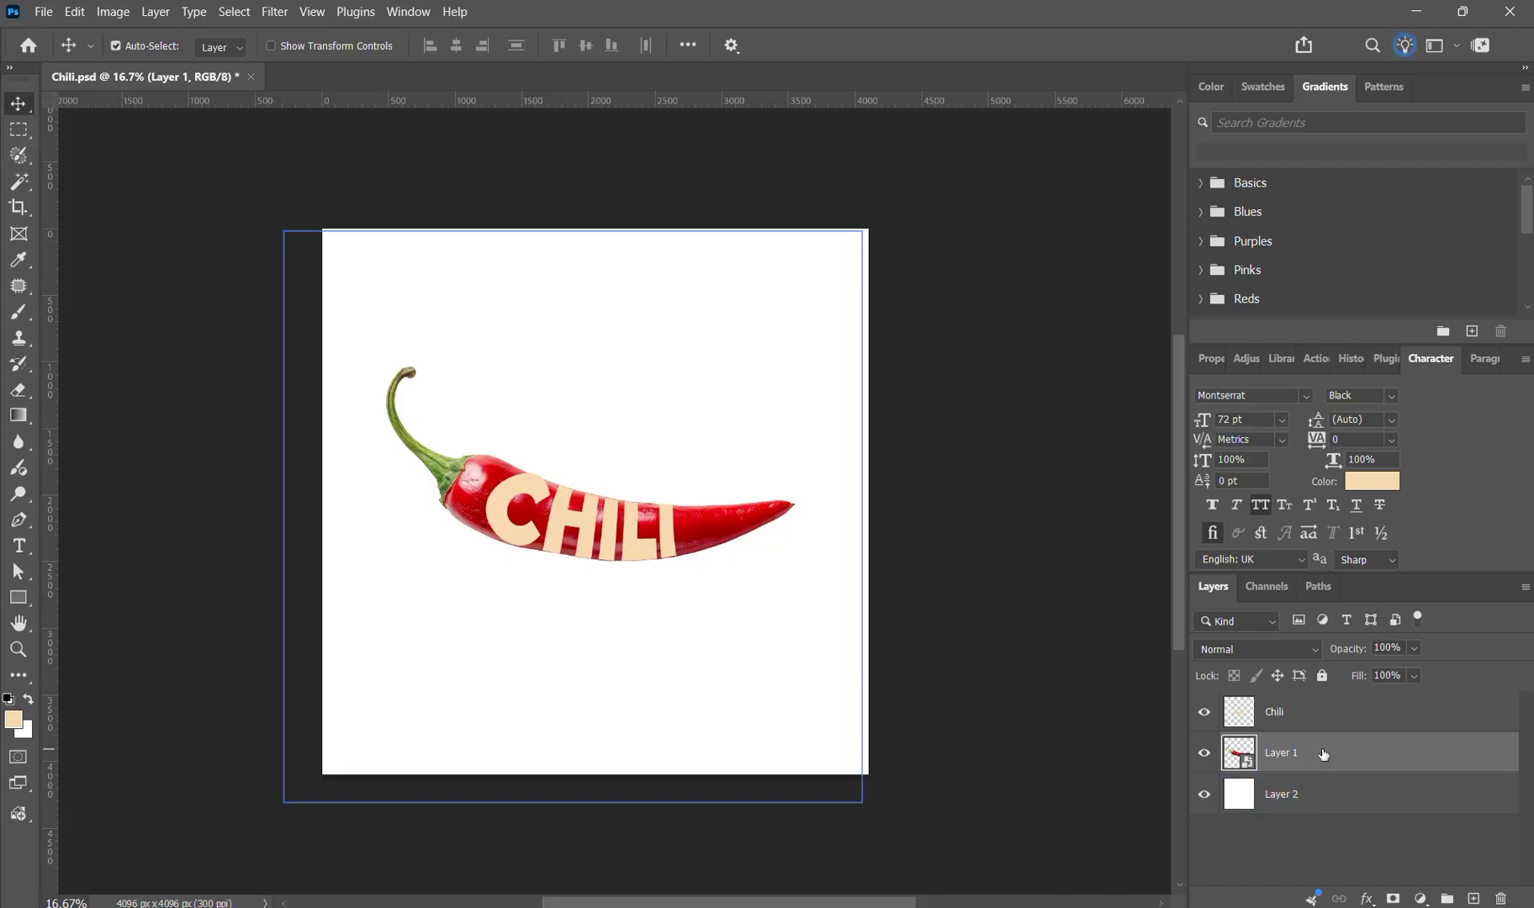
key(ctrl+j)
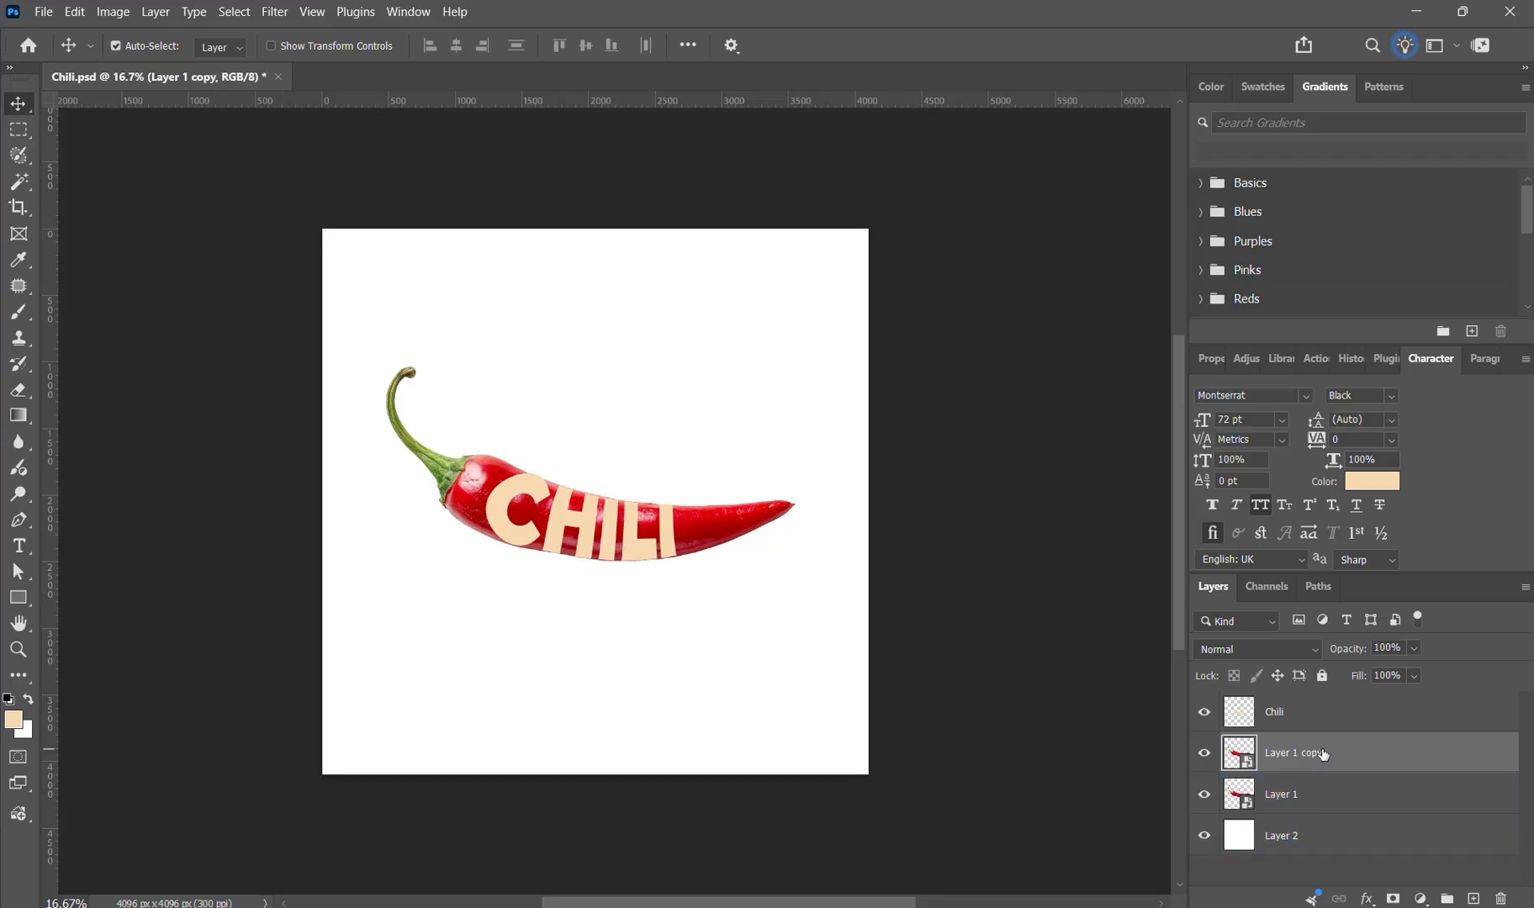
- Load the outline of the Chili layer's letters as a selection
click(1284, 713)
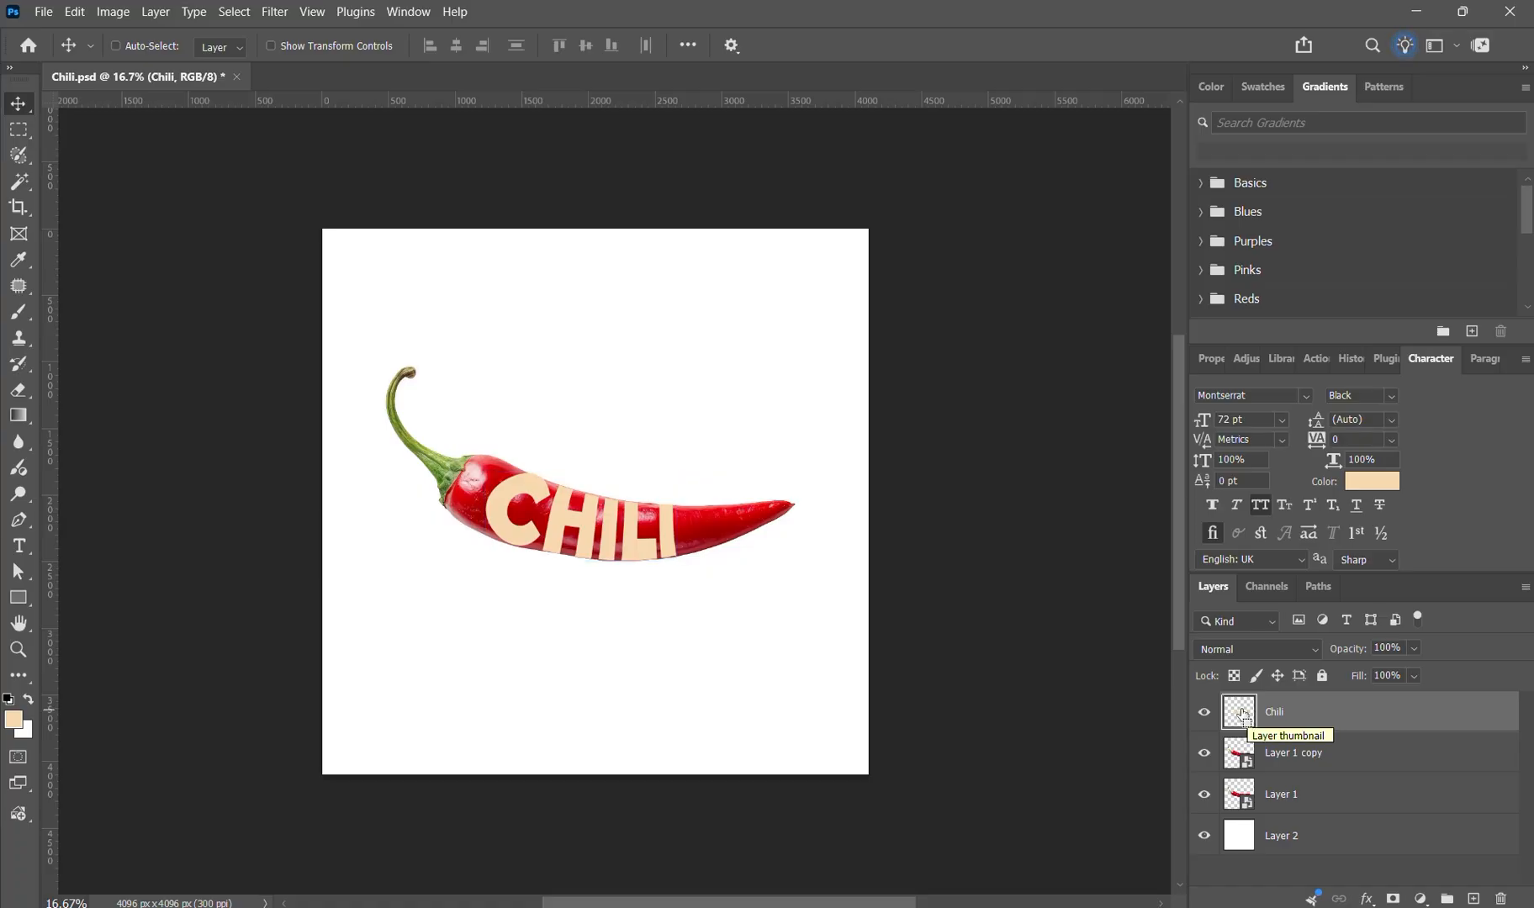
ctrl+click(1244, 715)
click(676, 568)
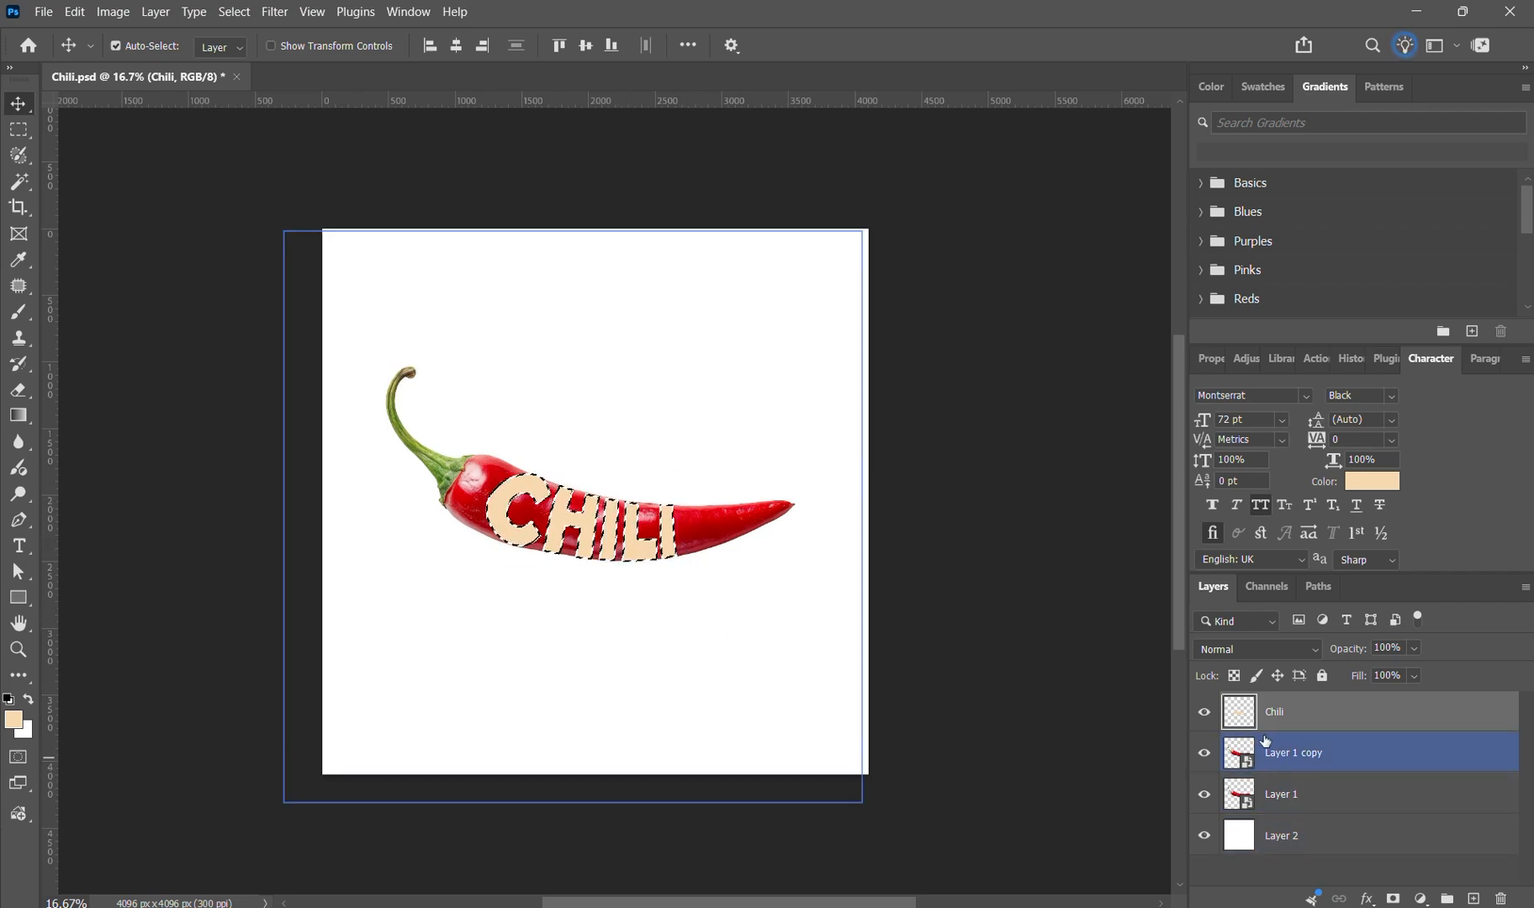
- Rename the duplicated pepper layer as Chilli copy
click(1291, 755)
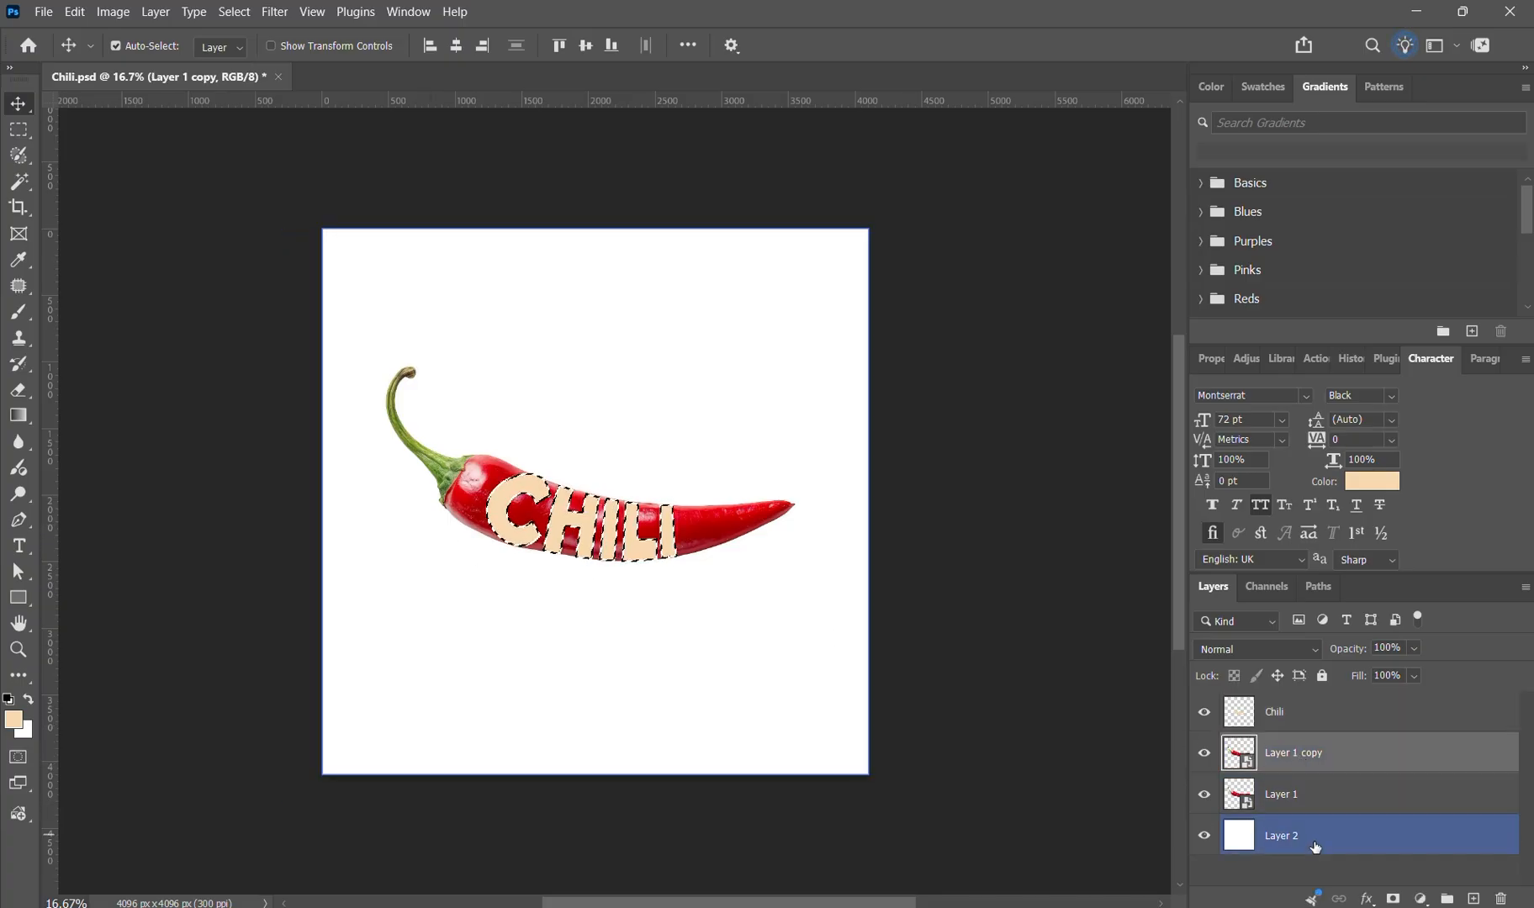
double_click(1312, 755)
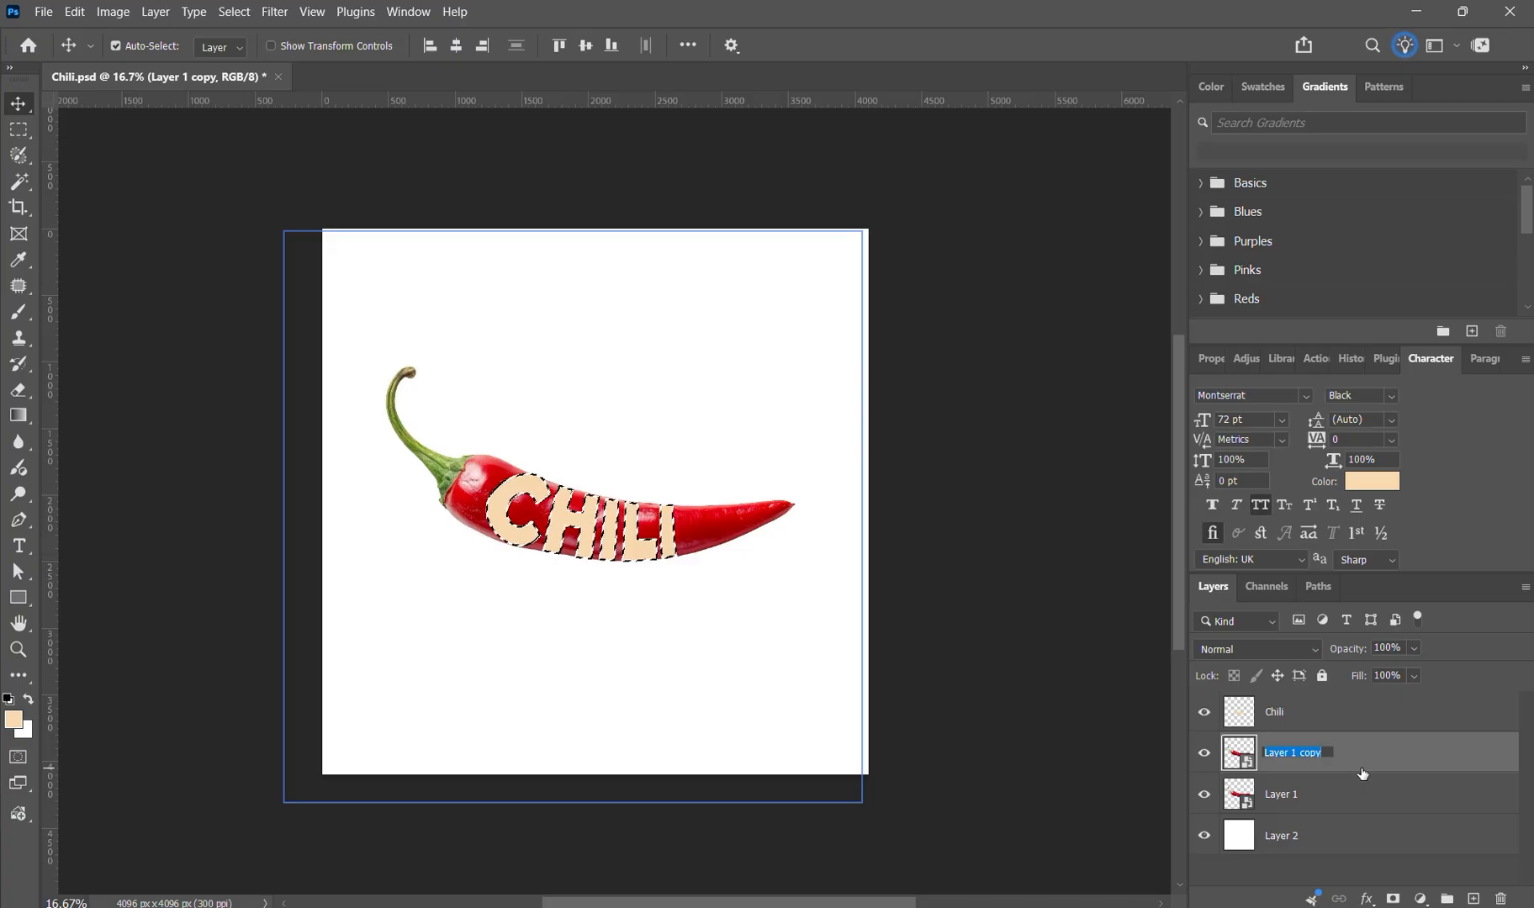
key(Left)
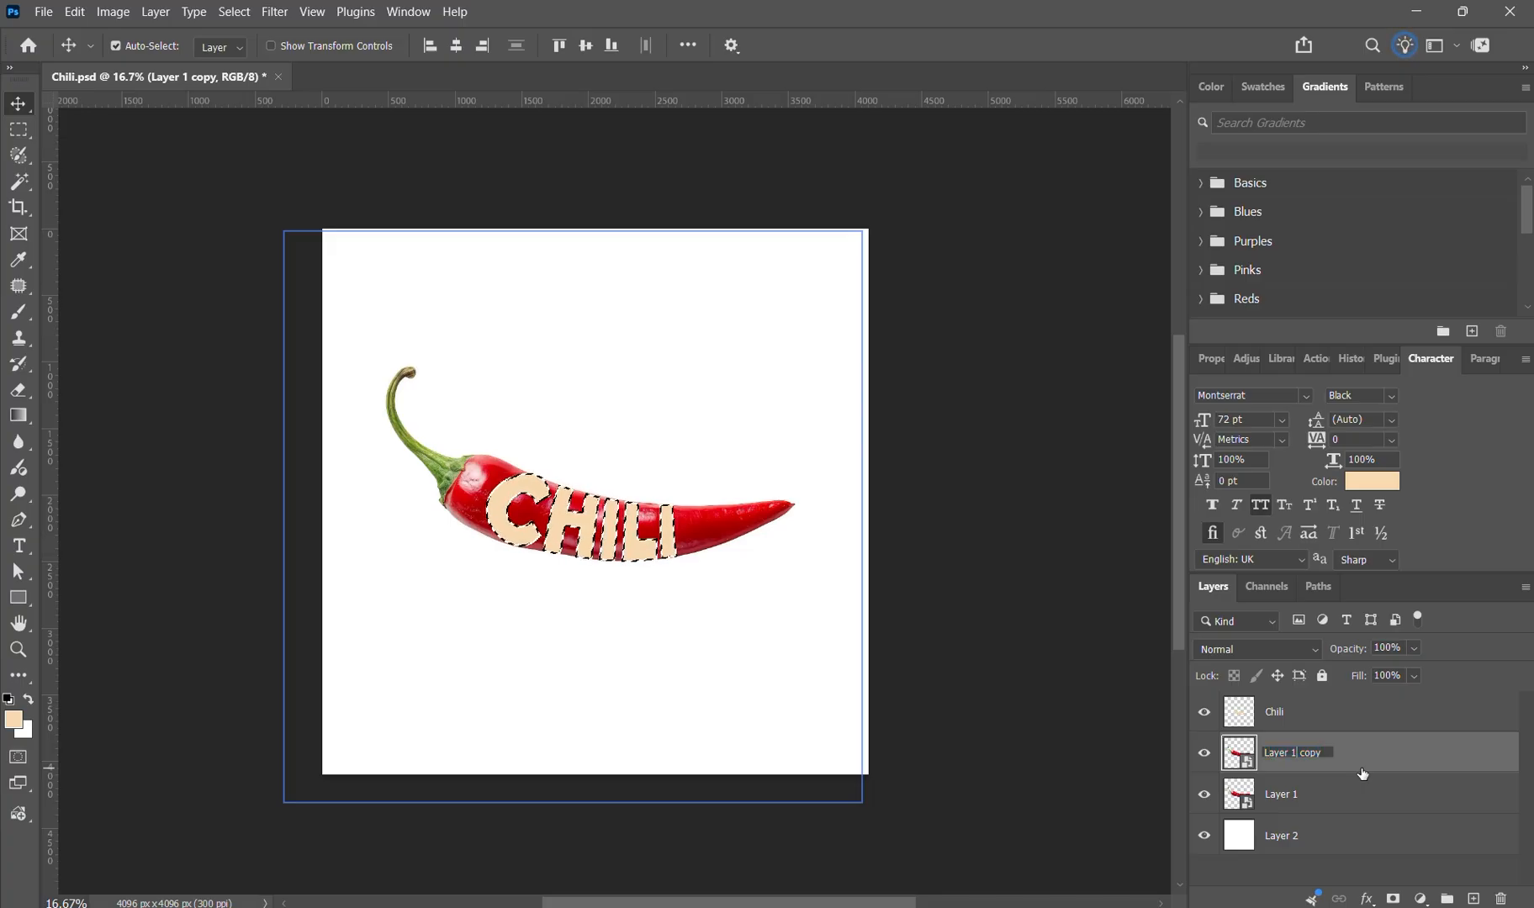
key(BackSpace)
key(BackSpace)
key(BackSpace)
key(BackSpace)
key(BackSpace)
key(BackSpace)
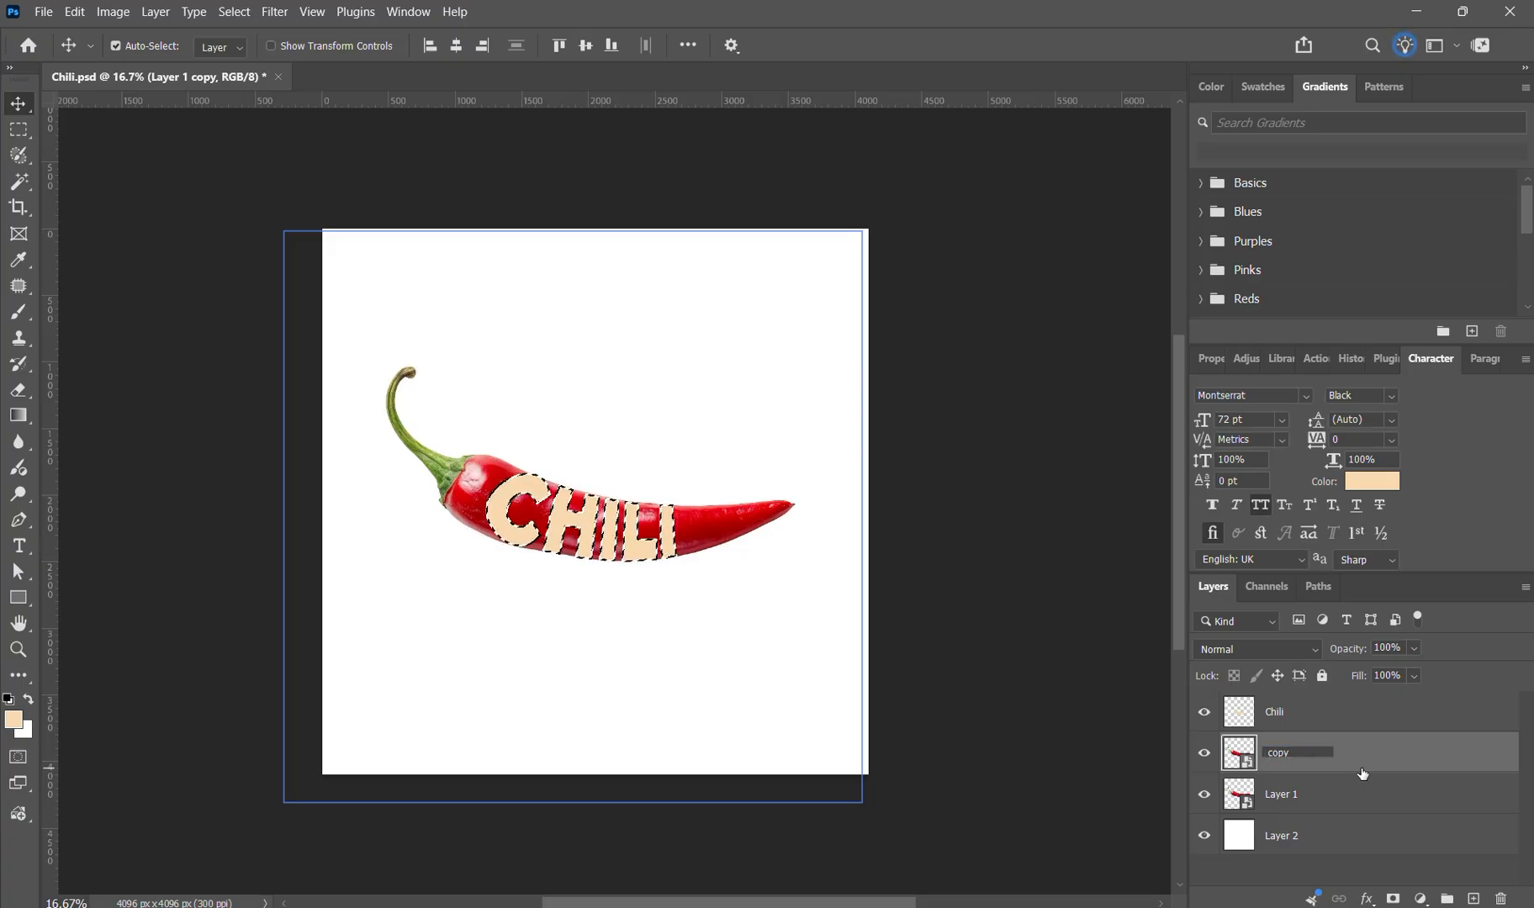
text(Chili)
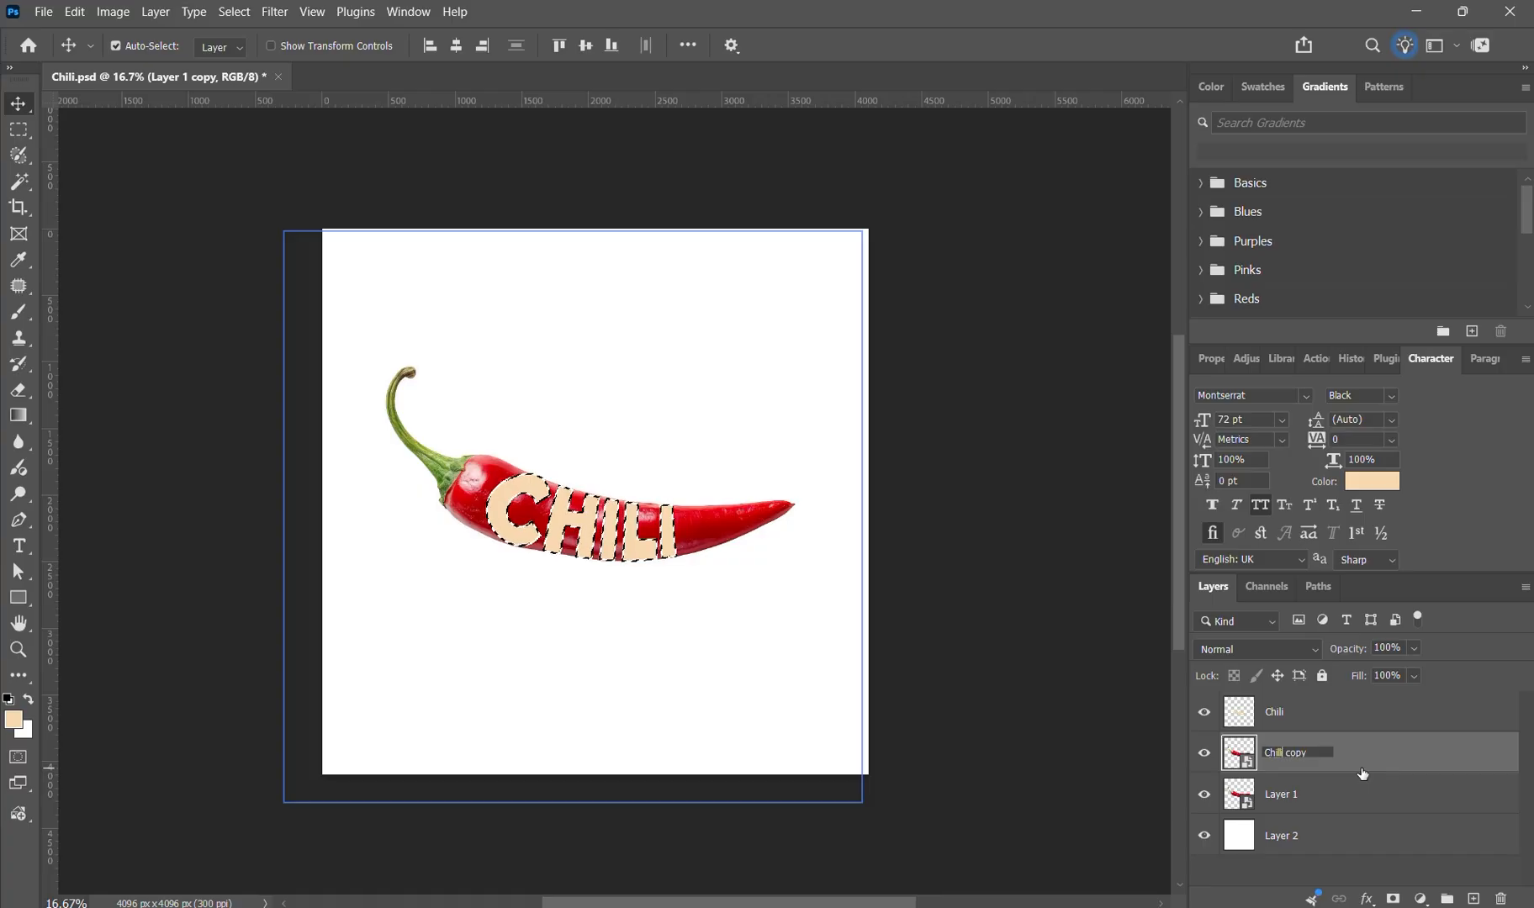
key(Return)
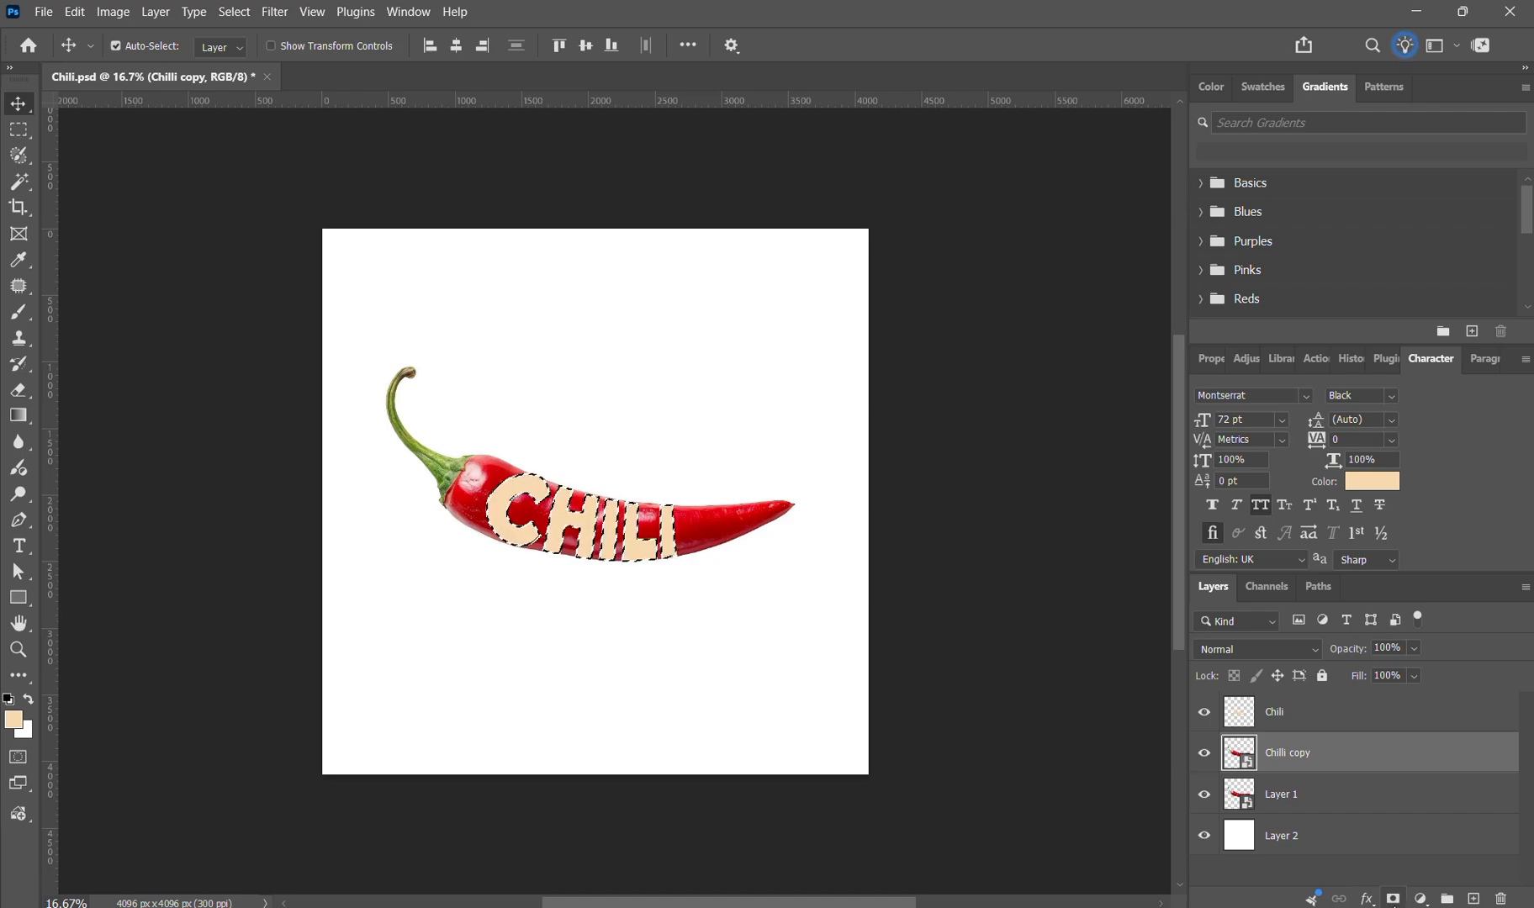
- Add a layer mask to Chilli copy from the lettering selection, and hide Layer 1 and the Chili layer
click(1394, 899)
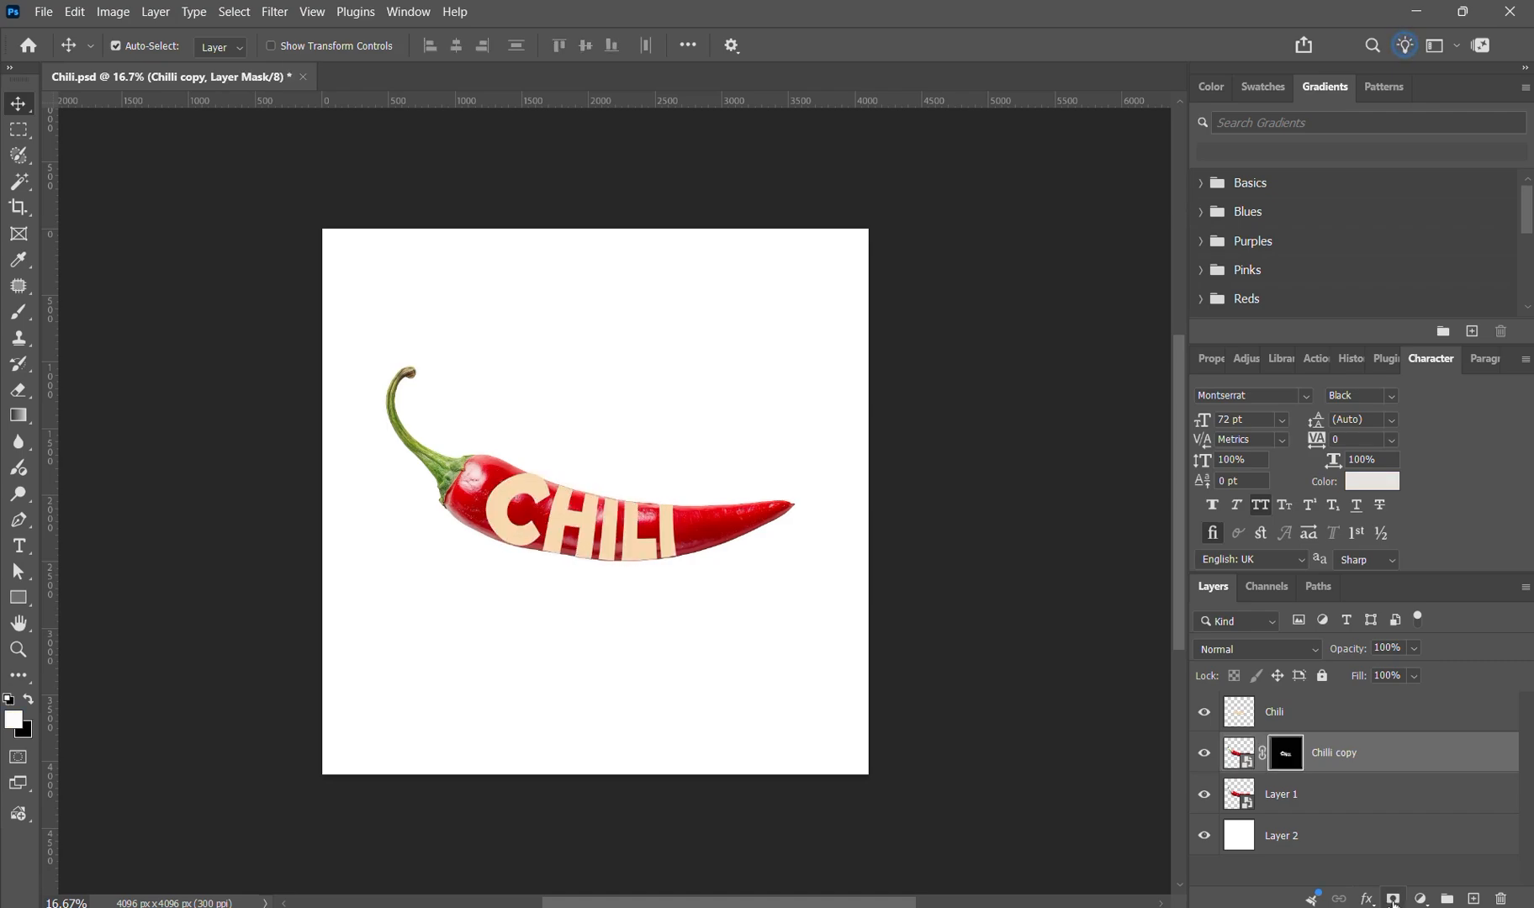
click(1232, 786)
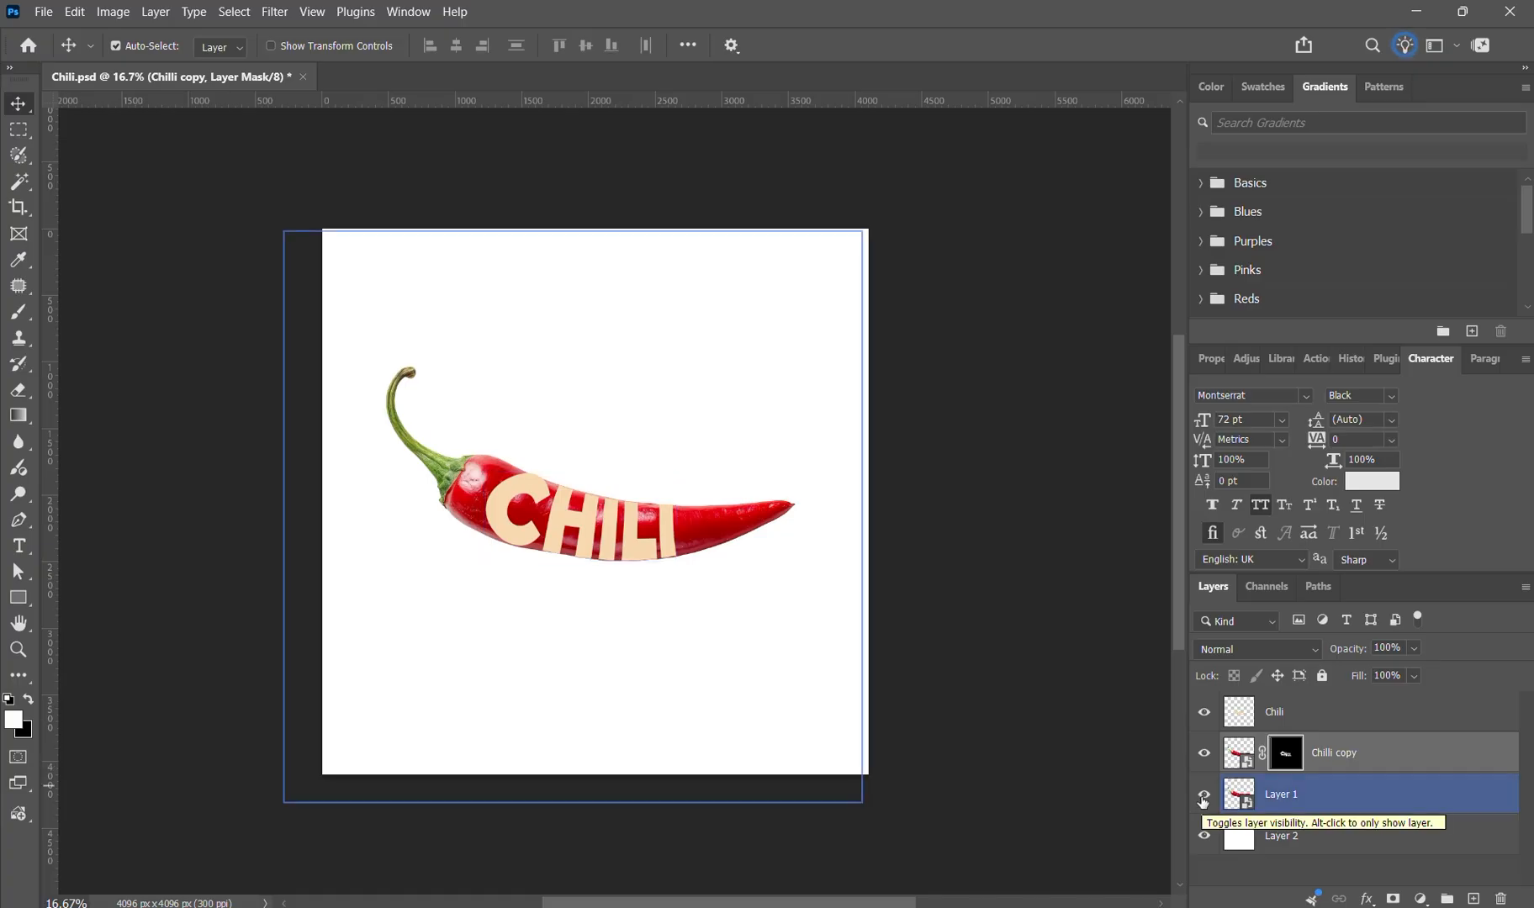
click(1204, 799)
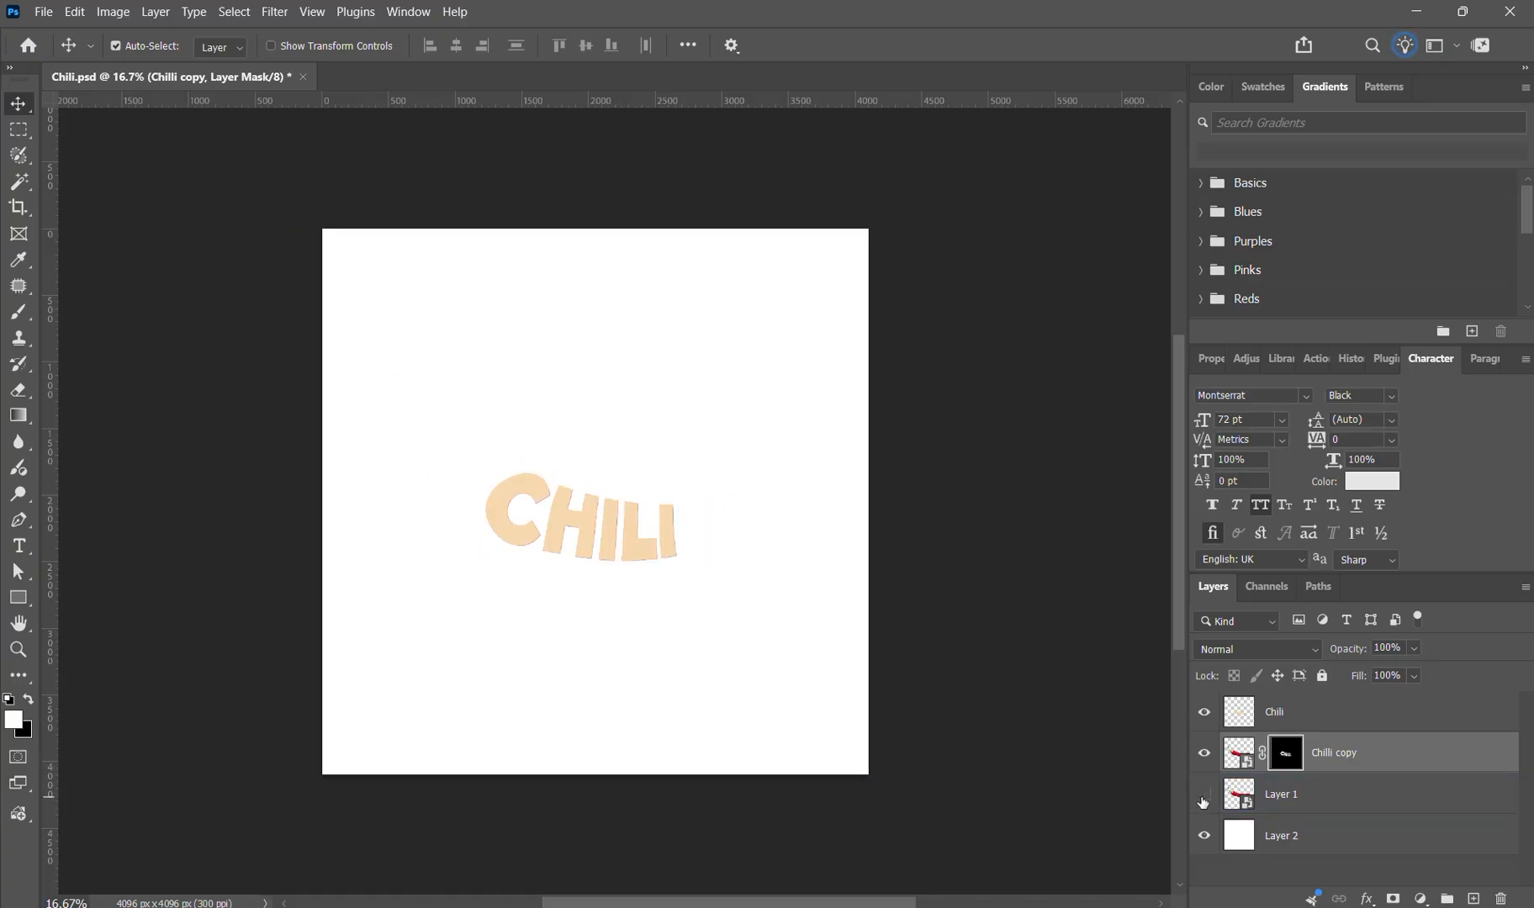
click(1205, 714)
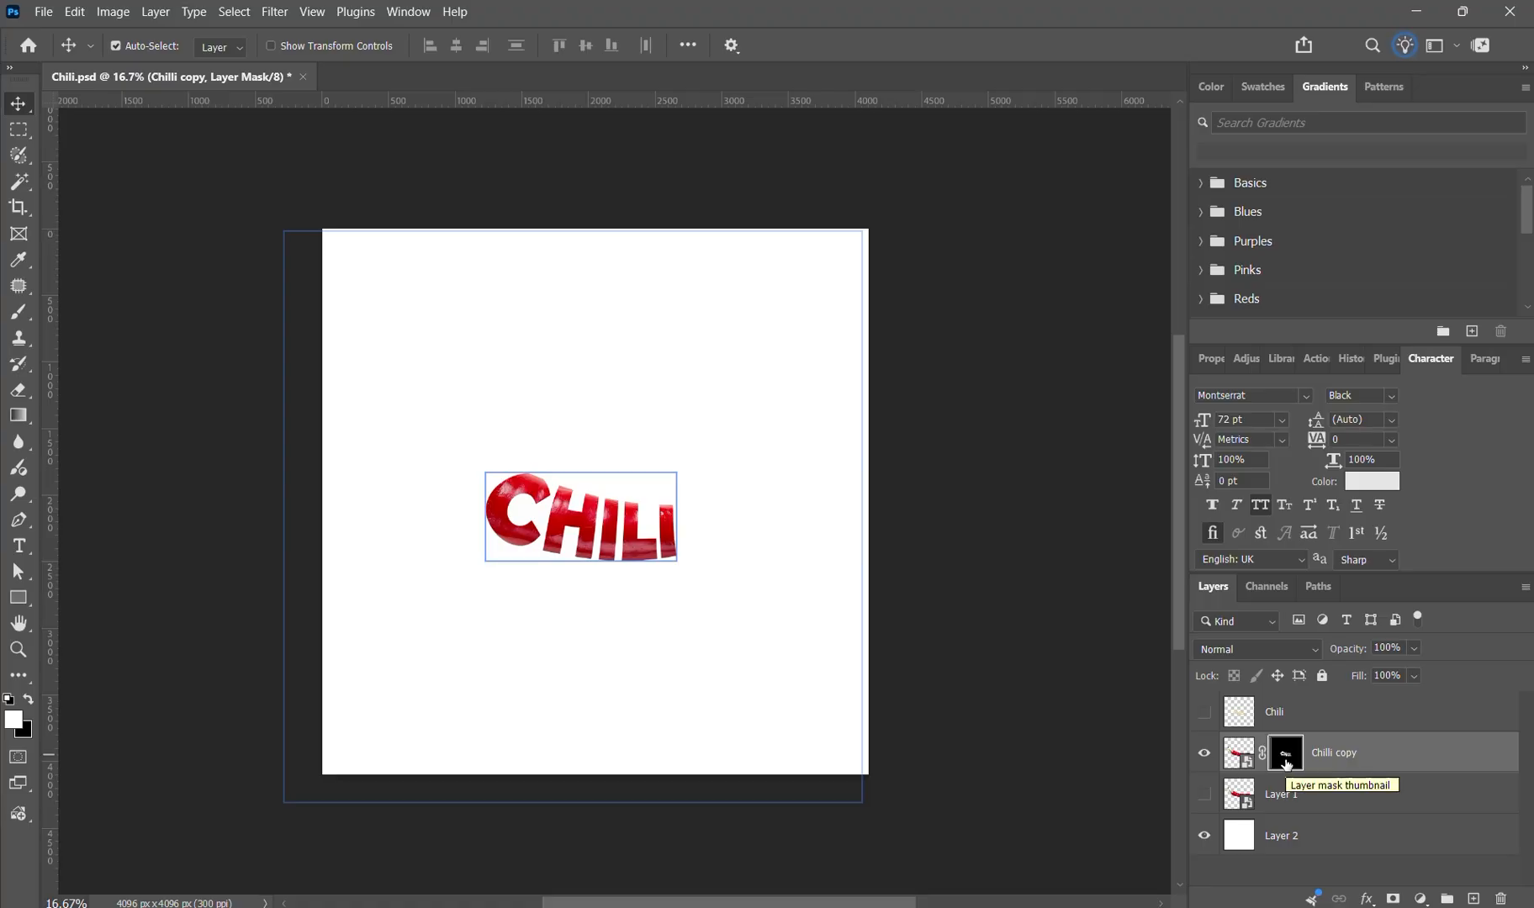
- Show Layer 1 again and lower its opacity to 33%
click(1204, 795)
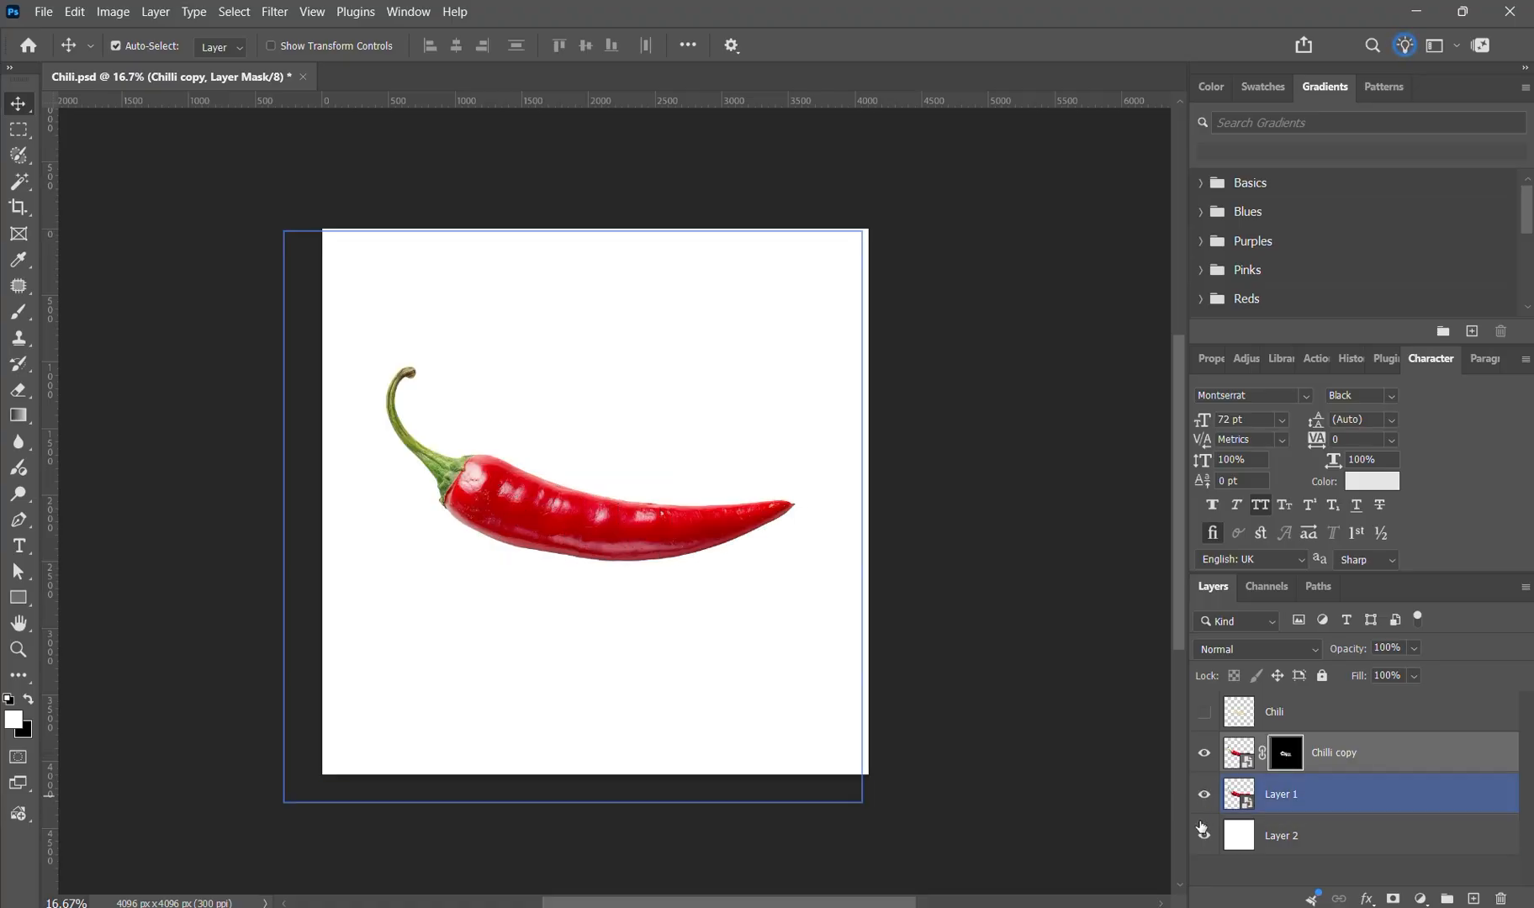
click(1290, 804)
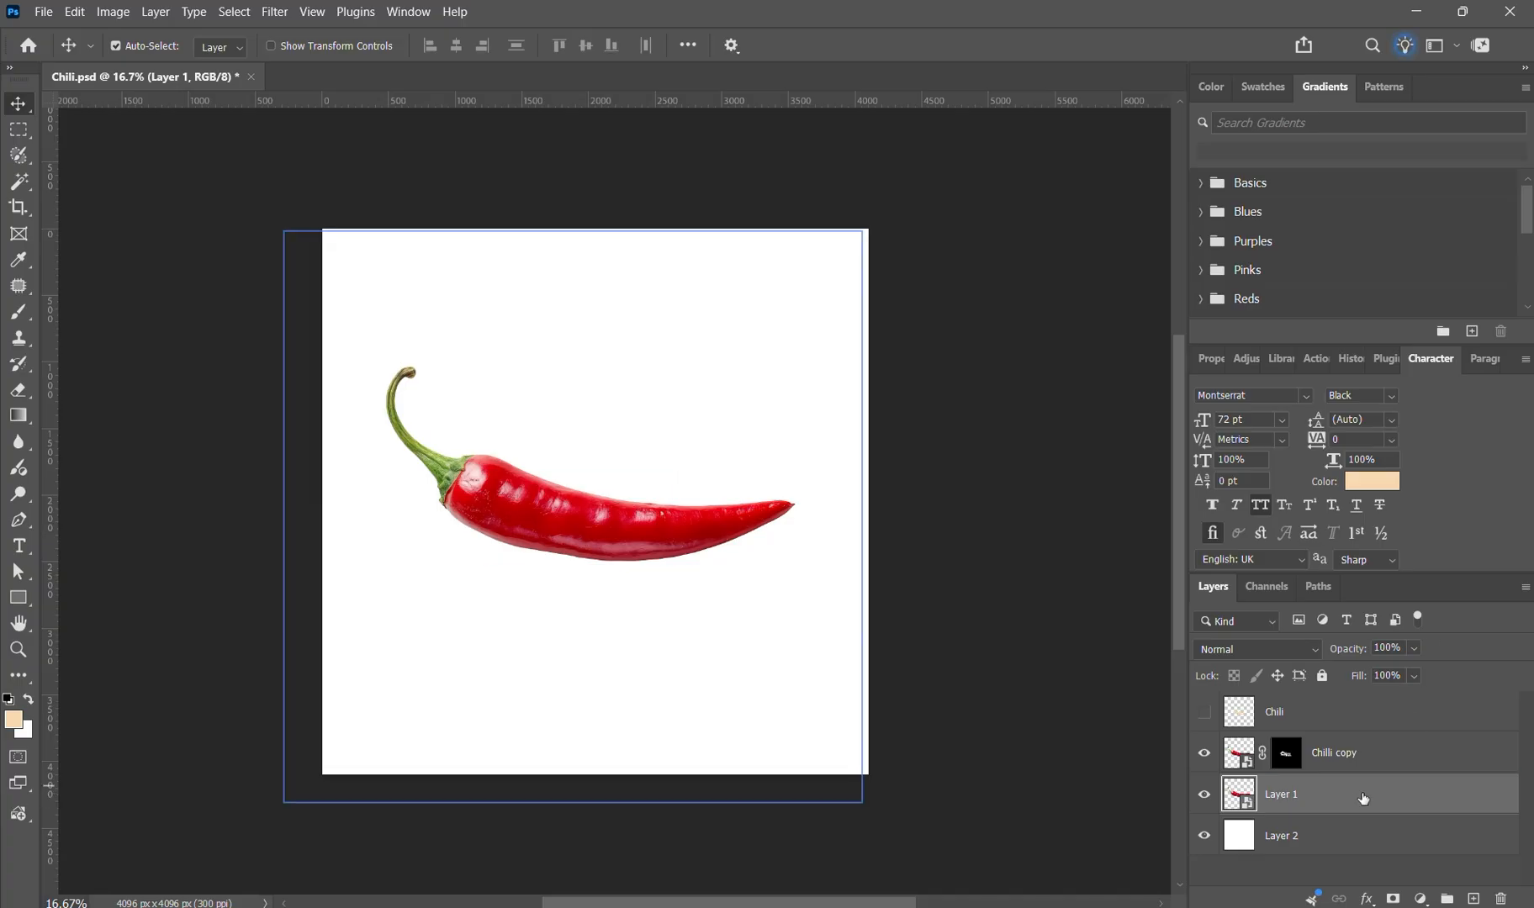
click(1414, 648)
drag(1426, 674, 1375, 673)
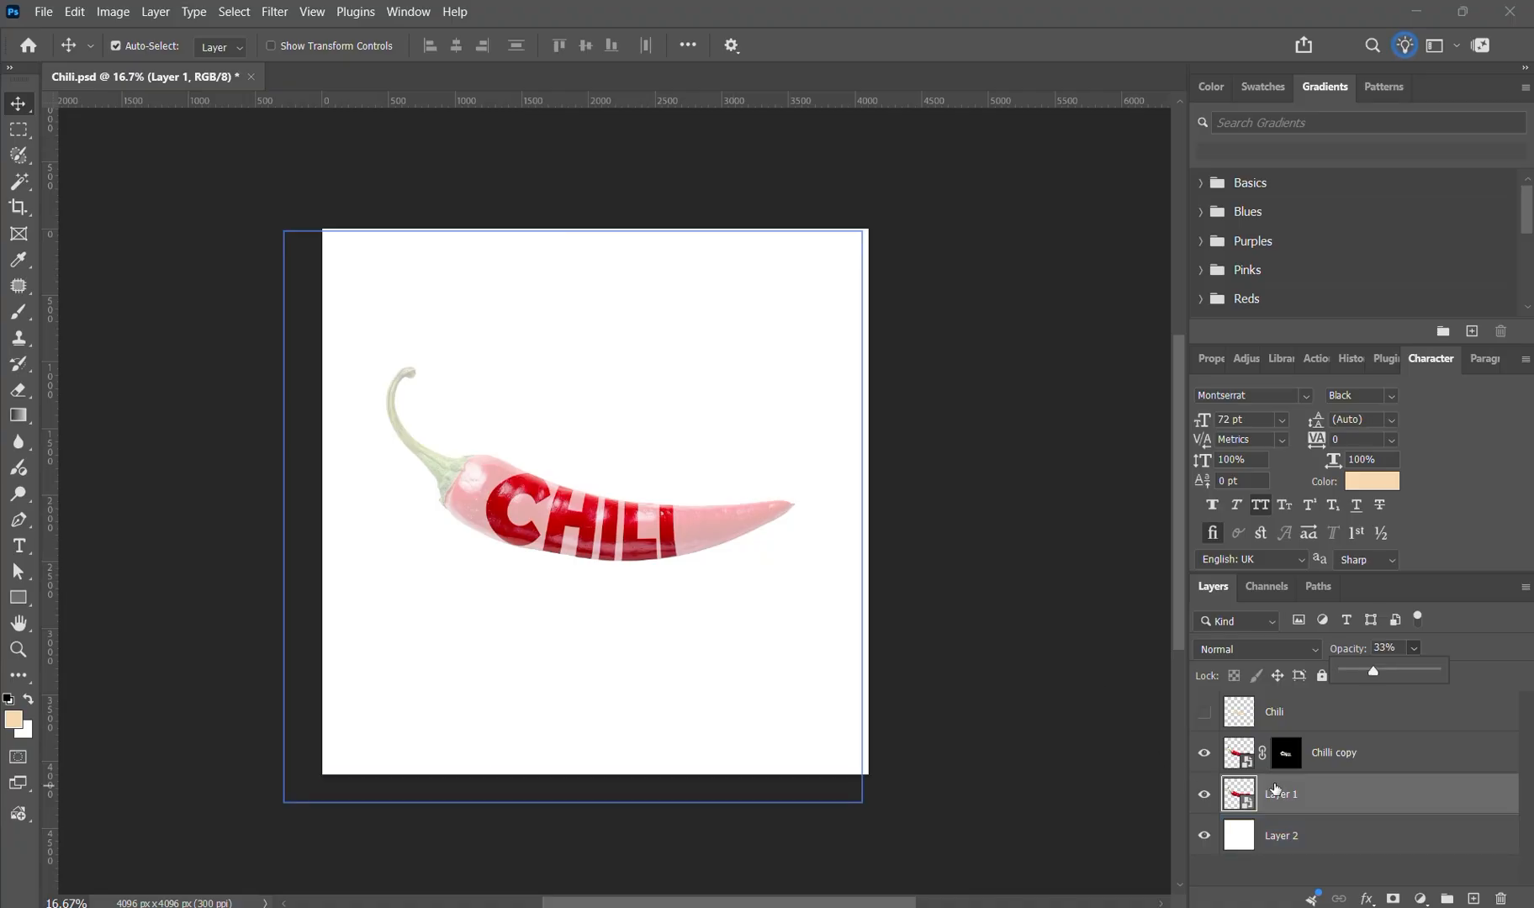
- Paint white with a 175 px brush on the Chilli copy mask to reveal the pepper's body beside the C and its green stem
key(z)
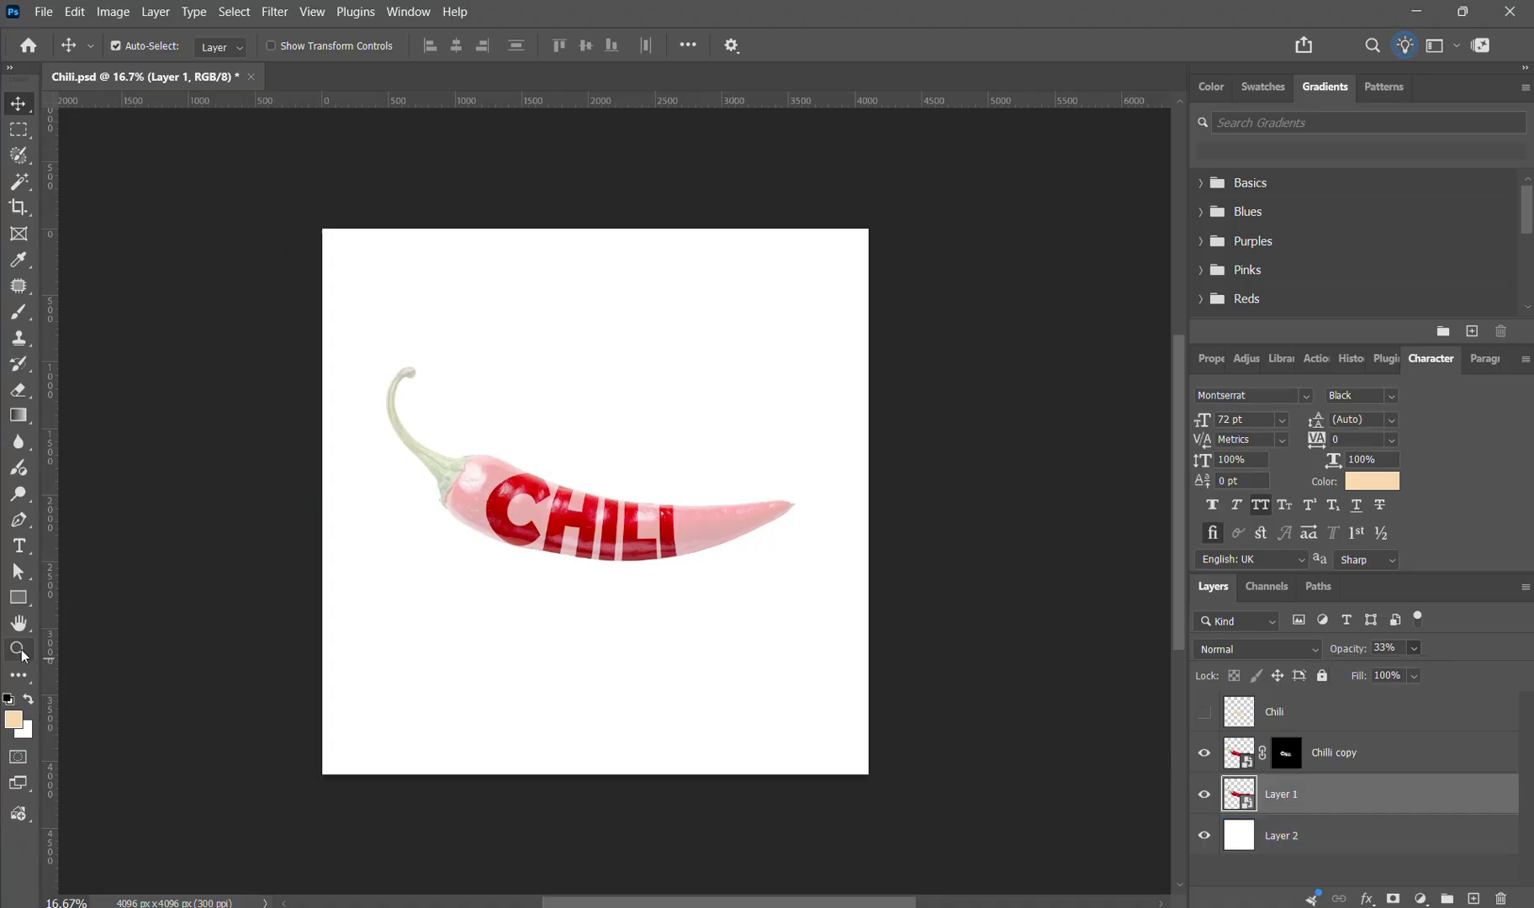
click(637, 527)
click(550, 531)
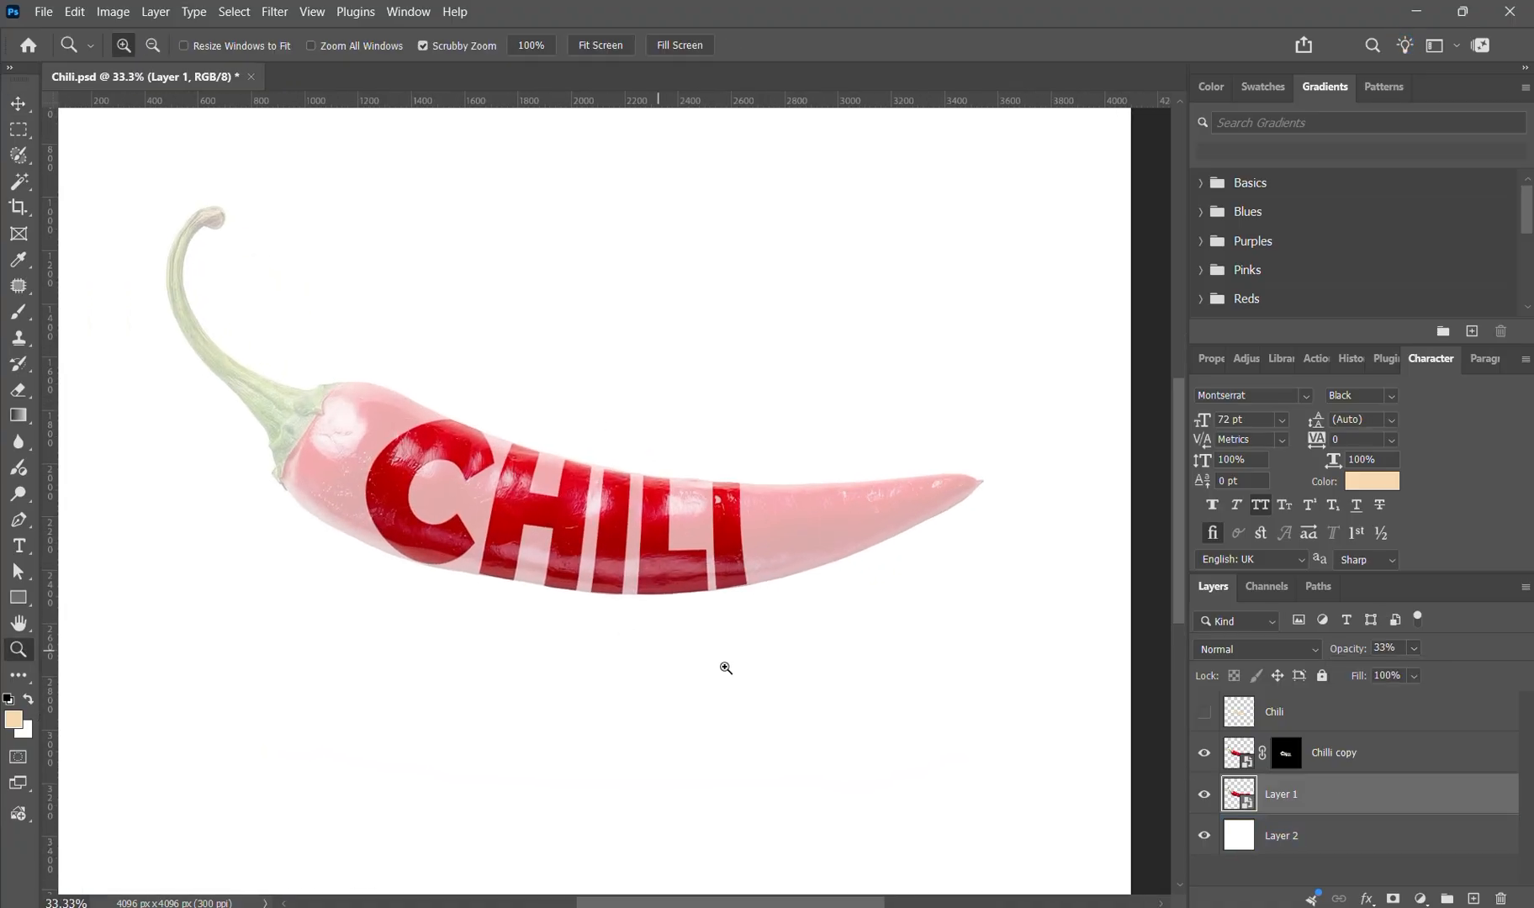
click(1334, 757)
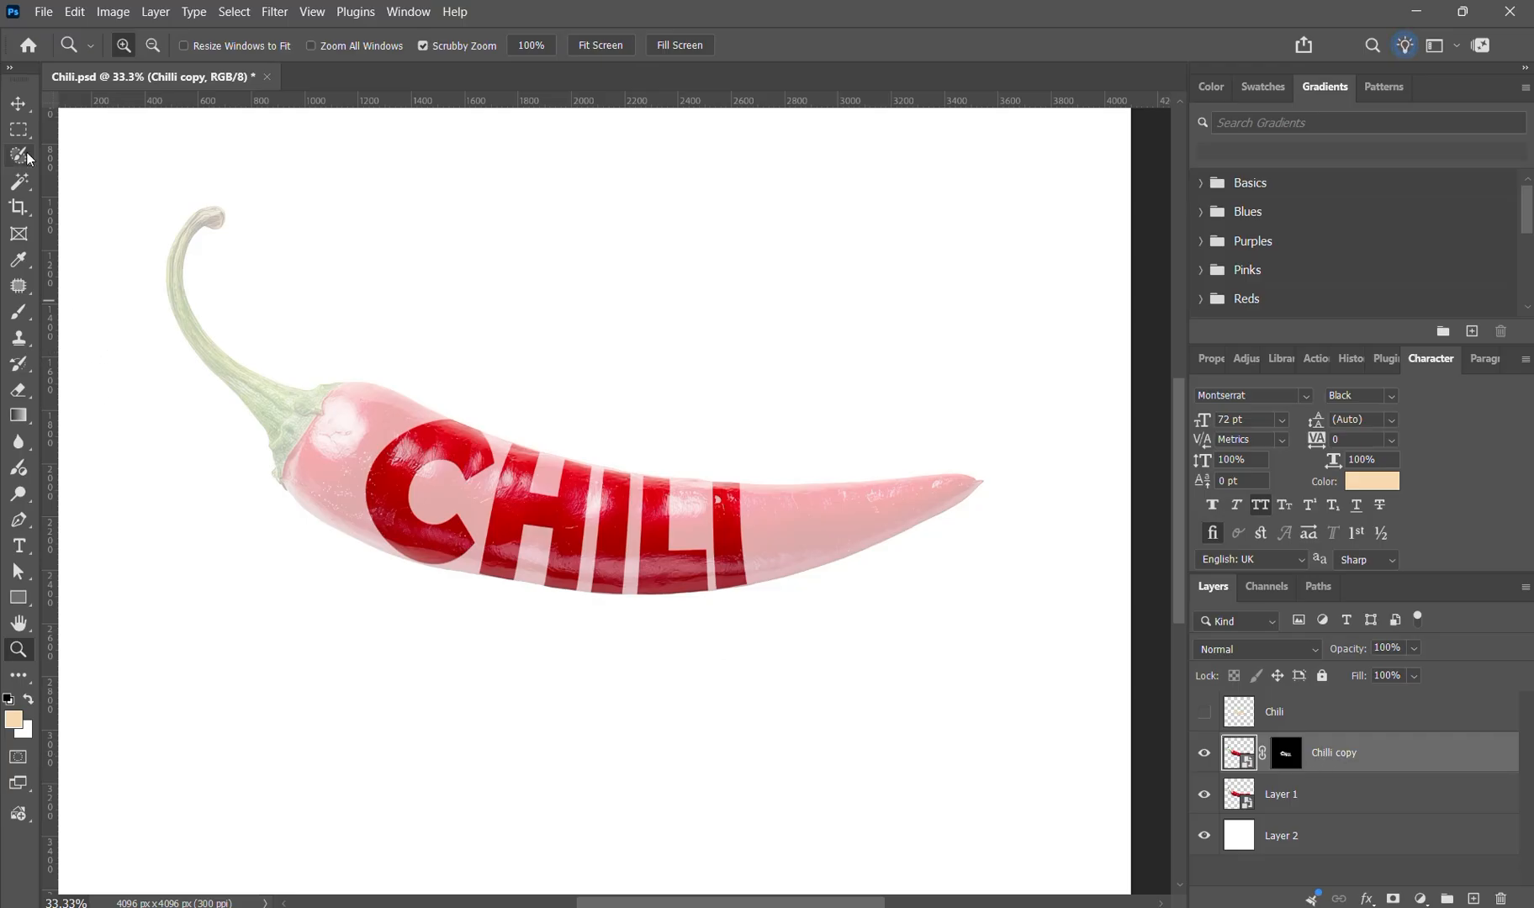
click(19, 312)
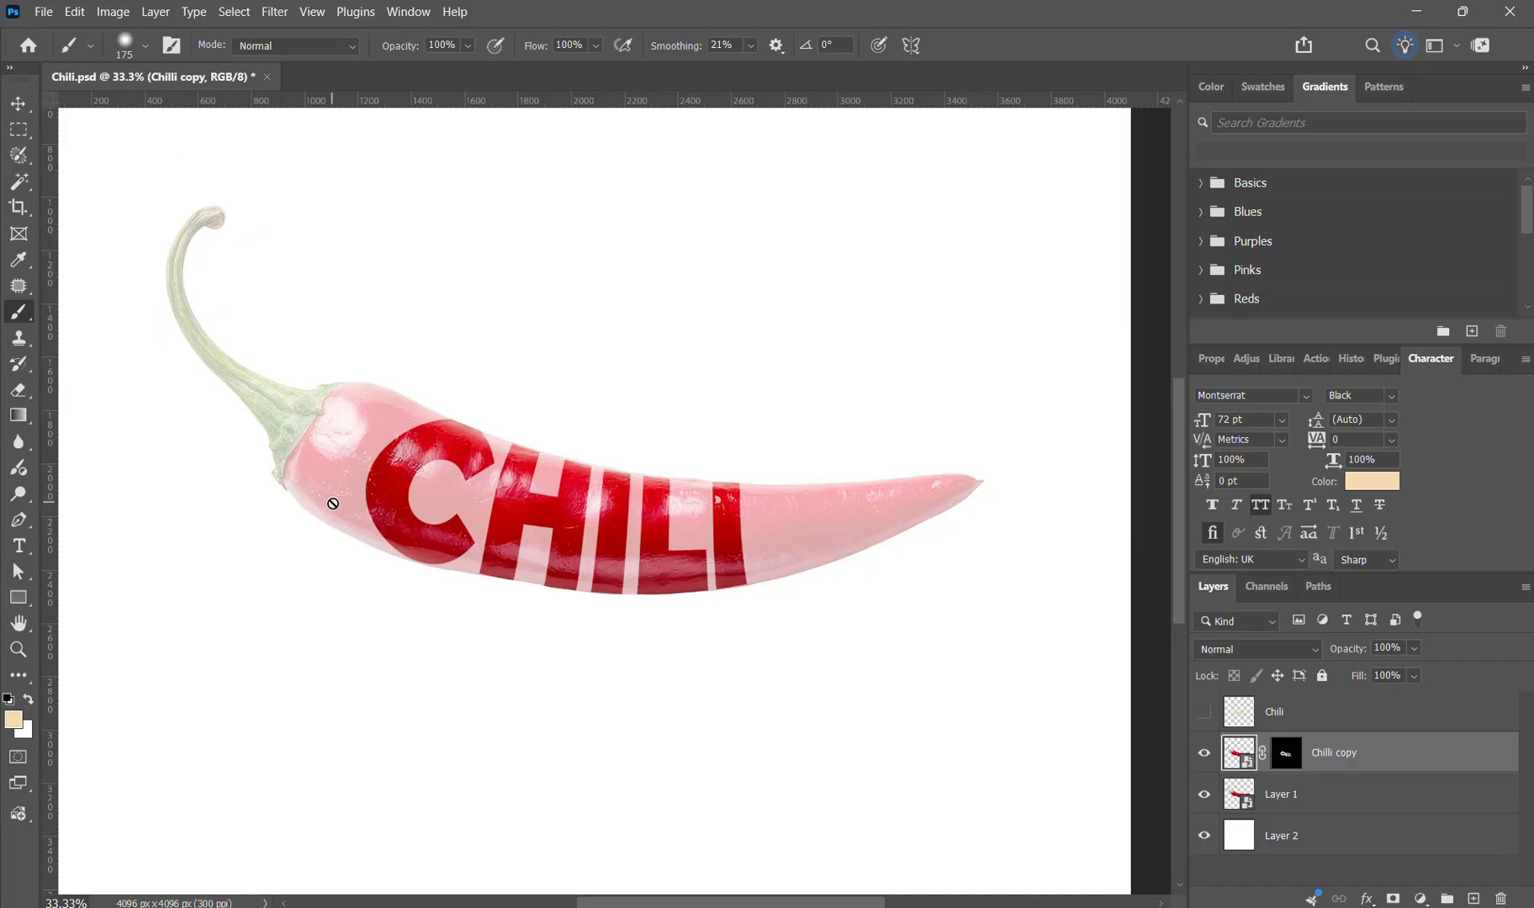
click(1287, 754)
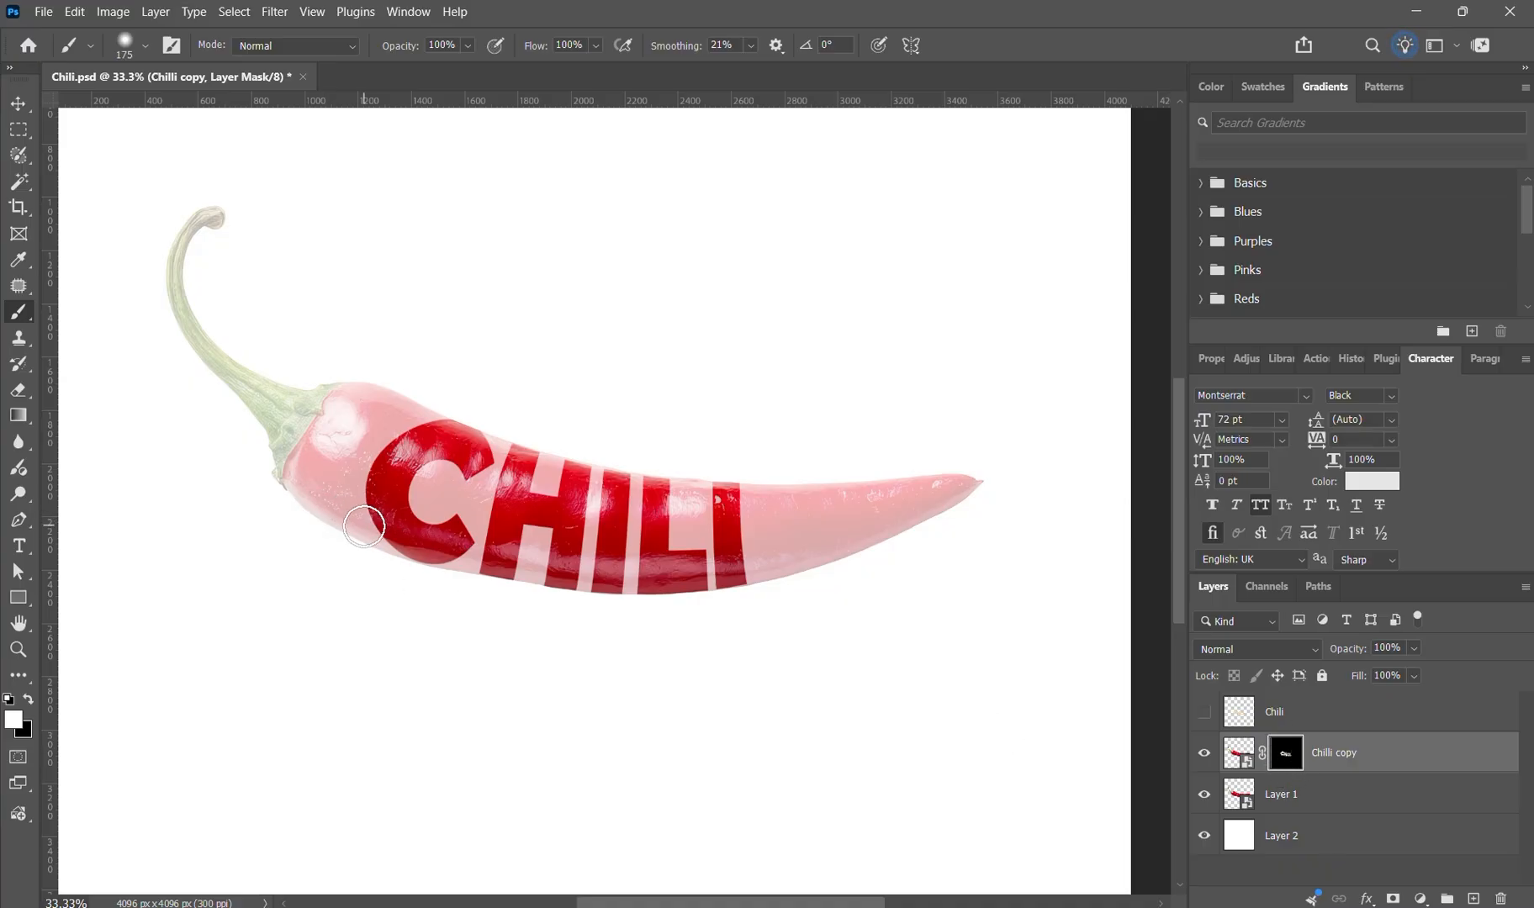
mouse_move(357, 555)
mouse_down()
mouse_move(348, 505)
mouse_move(395, 564)
mouse_move(371, 577)
mouse_move(383, 569)
mouse_move(359, 531)
mouse_move(361, 486)
mouse_move(338, 509)
mouse_move(286, 496)
mouse_move(298, 475)
mouse_move(298, 508)
mouse_move(342, 494)
mouse_move(391, 412)
mouse_move(406, 406)
mouse_move(388, 434)
mouse_move(462, 402)
mouse_move(376, 464)
mouse_move(406, 390)
mouse_move(381, 401)
mouse_move(404, 384)
mouse_move(316, 470)
mouse_move(381, 363)
mouse_move(289, 492)
mouse_move(293, 459)
mouse_move(282, 507)
mouse_move(301, 520)
mouse_move(298, 454)
mouse_move(343, 370)
mouse_move(286, 430)
mouse_move(306, 419)
mouse_move(242, 438)
mouse_move(269, 401)
mouse_move(226, 383)
mouse_move(337, 384)
mouse_move(315, 408)
mouse_move(383, 374)
mouse_move(339, 401)
mouse_move(369, 382)
mouse_up()
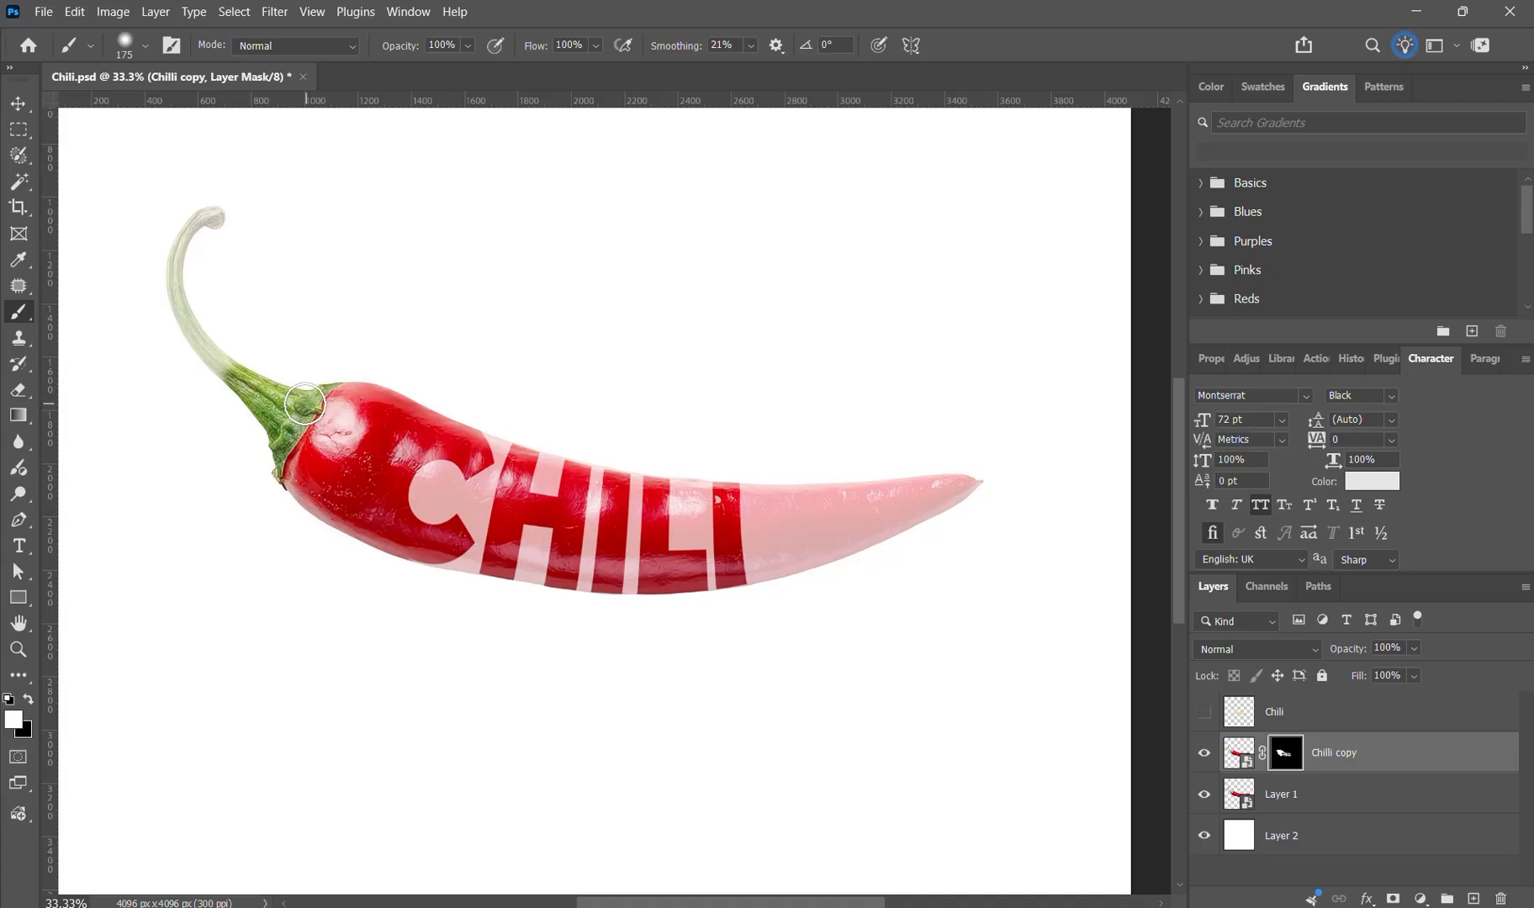
mouse_move(242, 371)
mouse_down()
mouse_move(164, 262)
mouse_move(237, 378)
mouse_move(178, 266)
mouse_move(211, 205)
mouse_move(232, 217)
mouse_move(221, 207)
mouse_move(224, 243)
mouse_move(219, 212)
mouse_move(200, 241)
mouse_up()
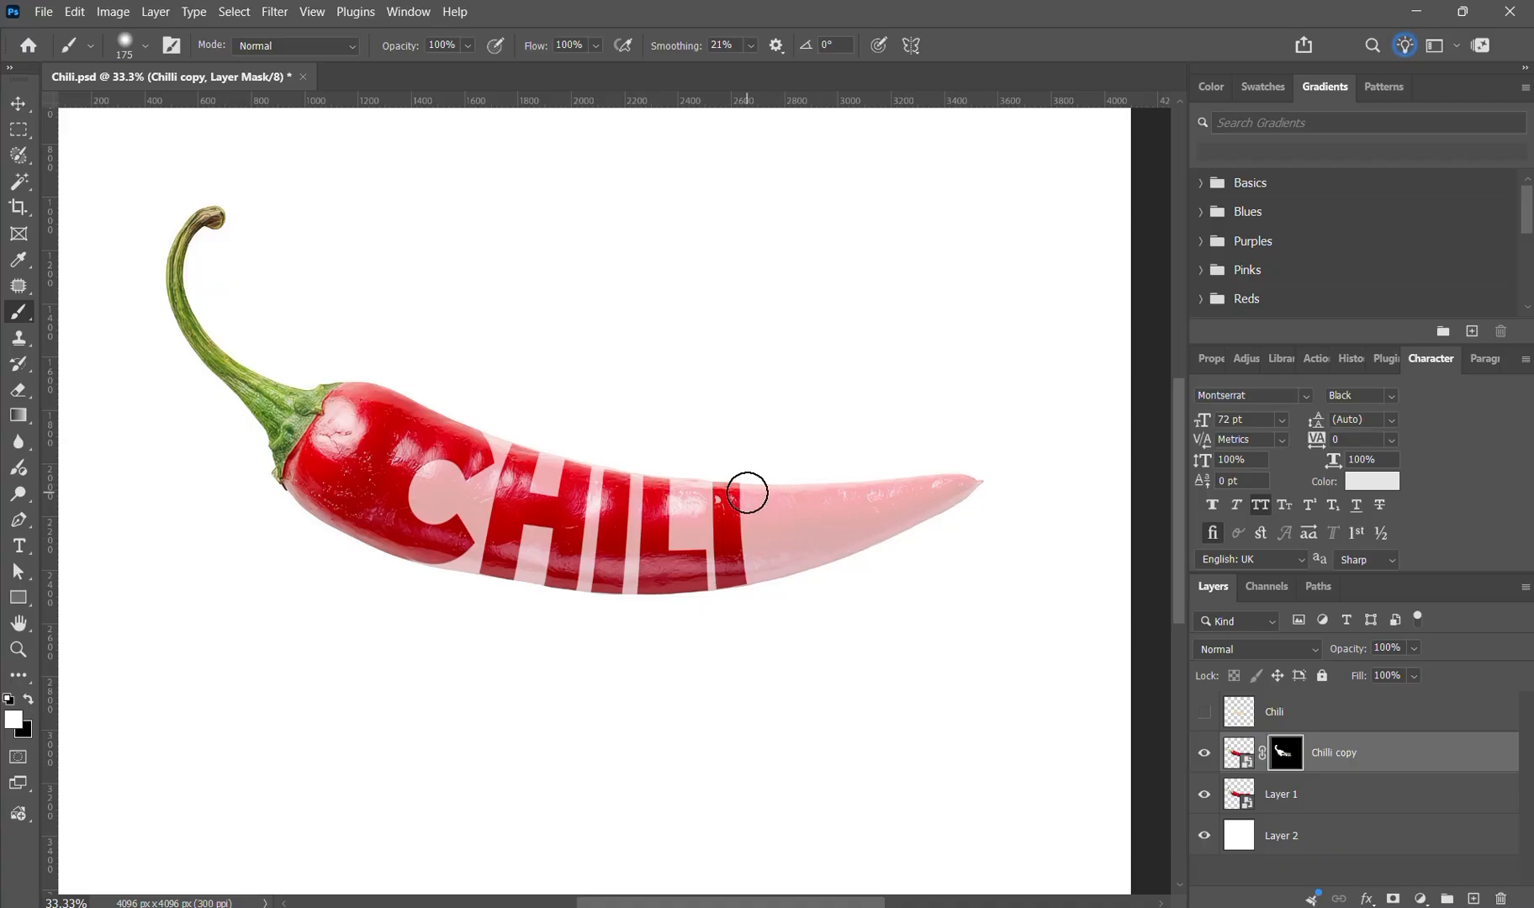
- Toggle Layer 1's visibility to examine the masked lettering with the revealed stem, leaving Layer 1 shown and all layers deselected
click(1204, 795)
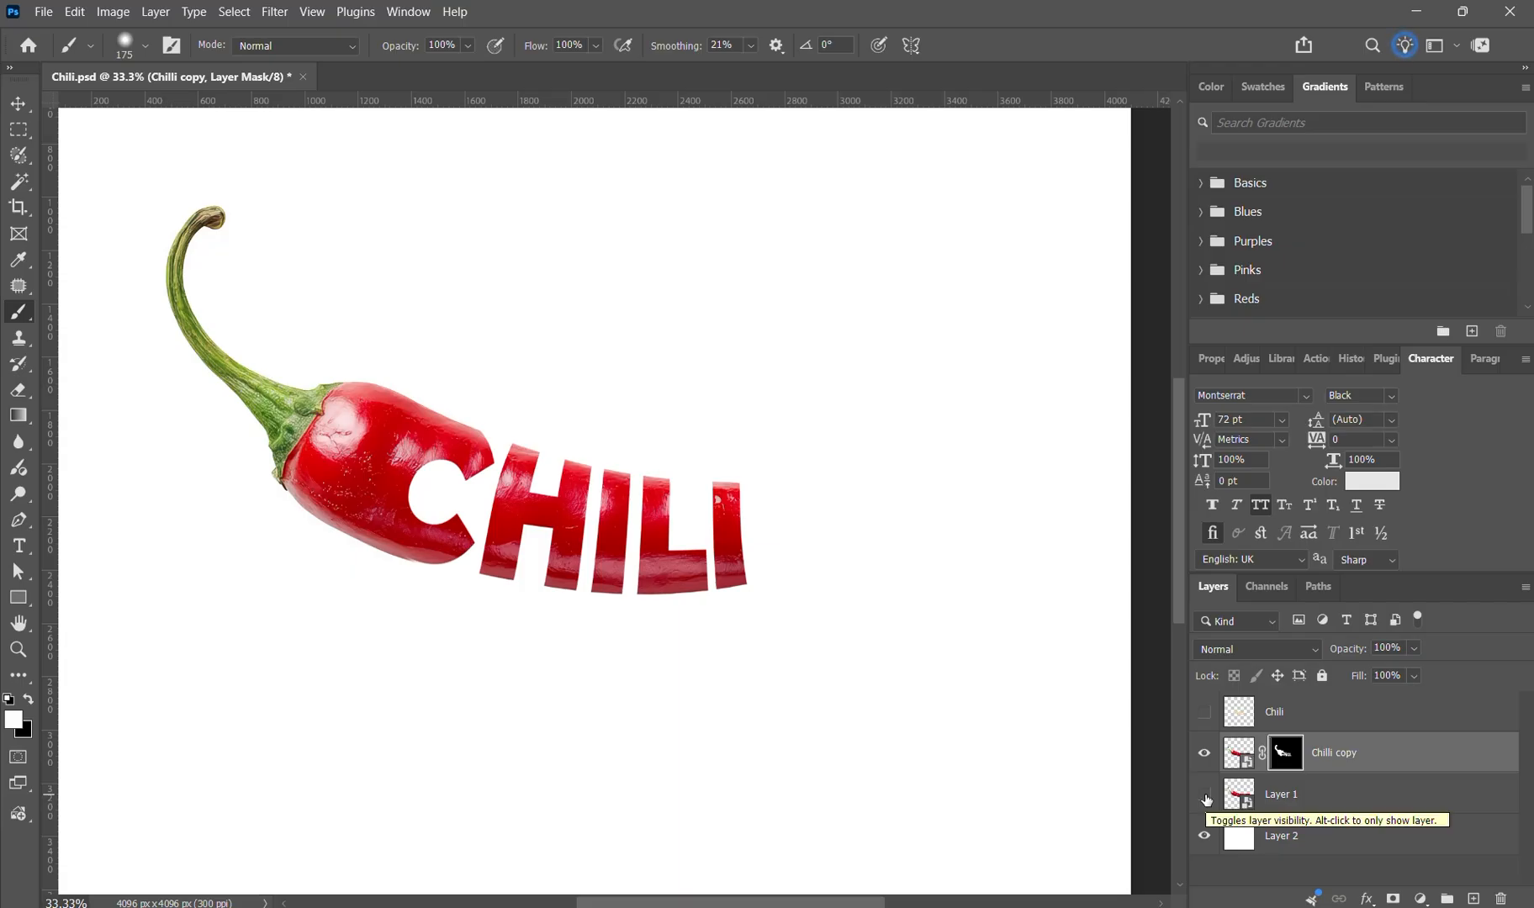
click(1204, 795)
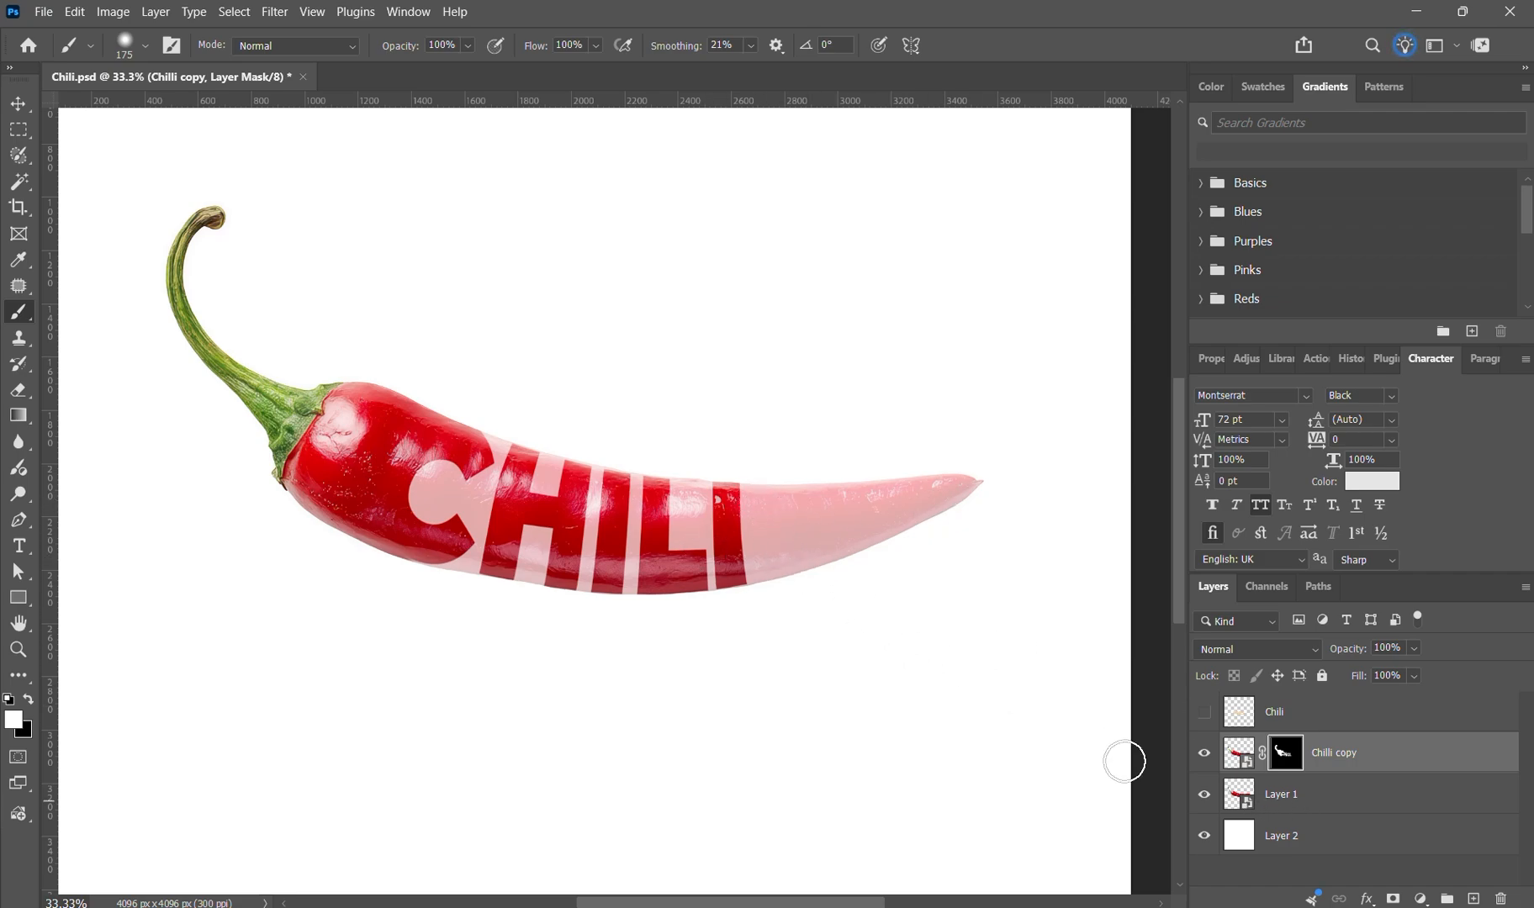
click(1204, 794)
click(1205, 795)
click(1281, 801)
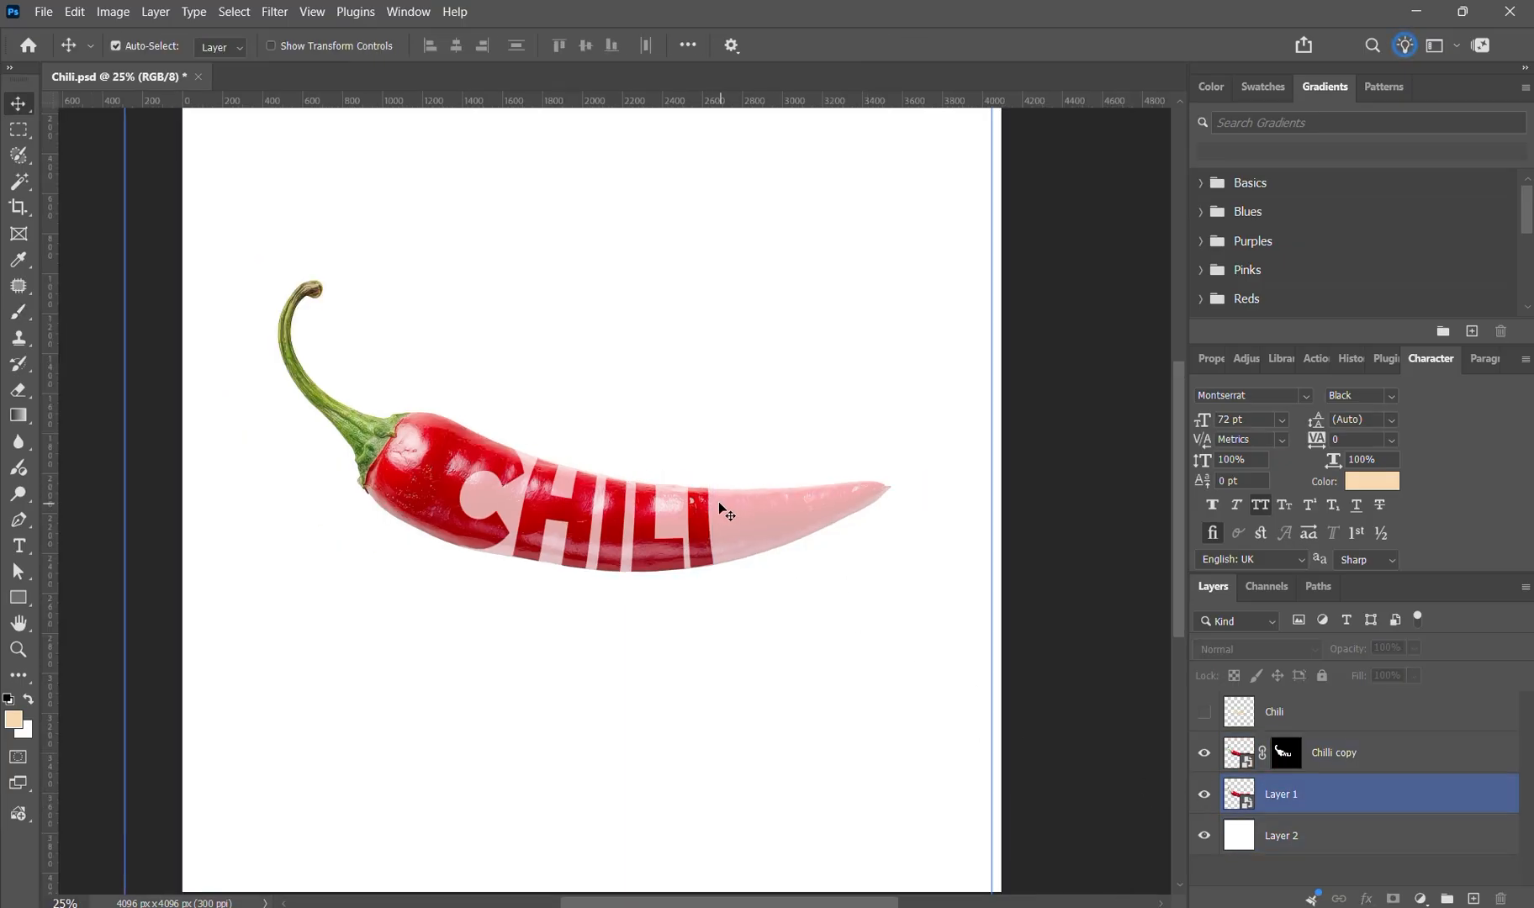
click(931, 527)
click(127, 301)
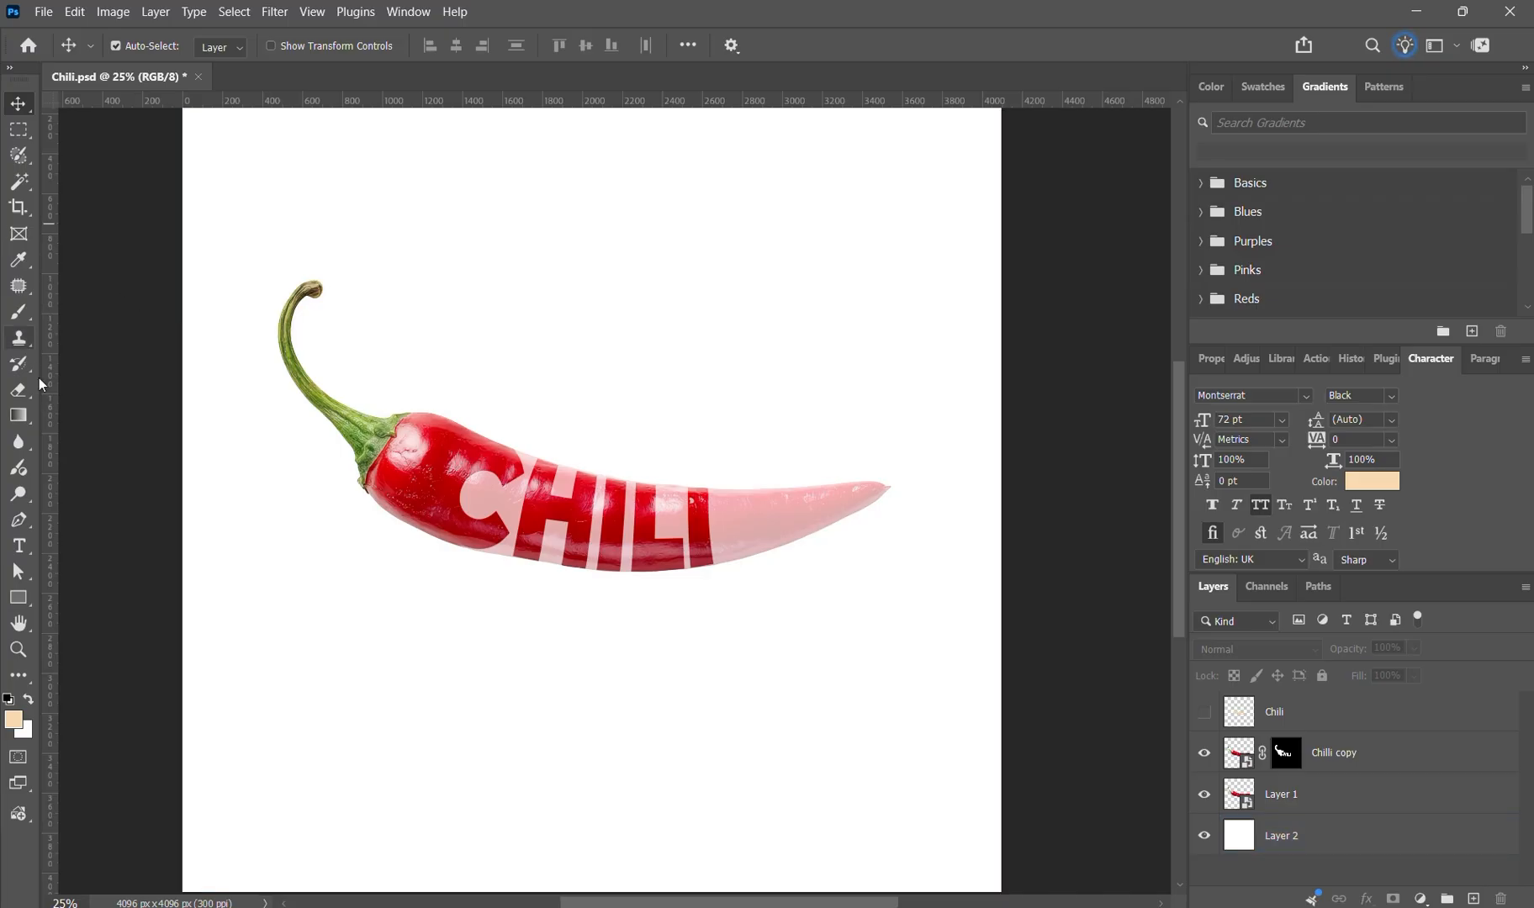
- Outline the pepper's pointed tip just past the final I with a closed Pen path, and turn the path into a selection
click(20, 521)
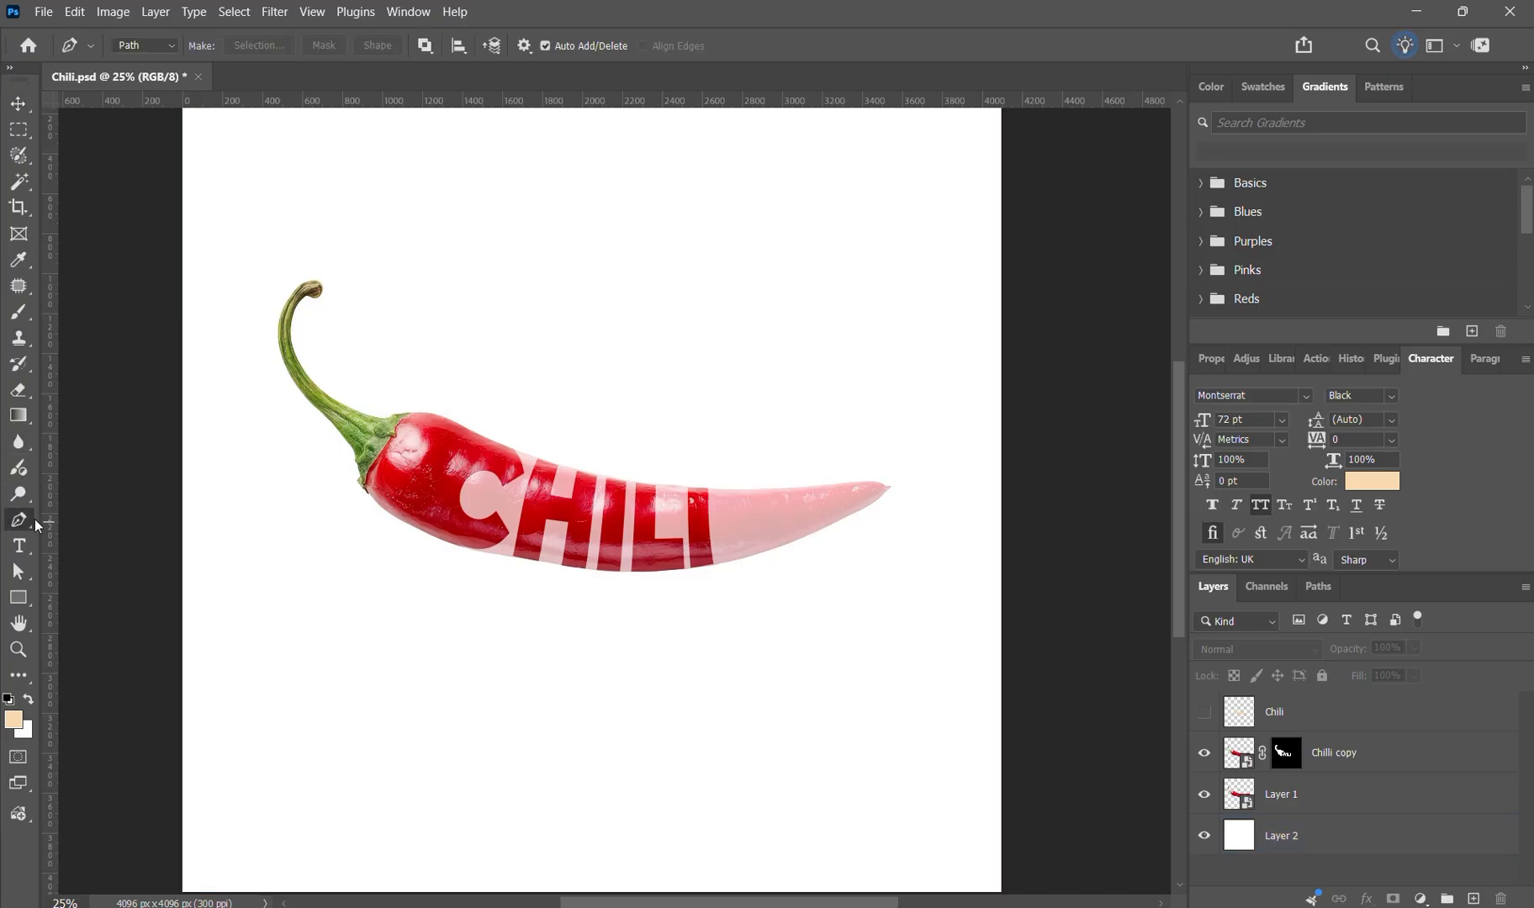
click(717, 489)
drag(727, 567, 730, 593)
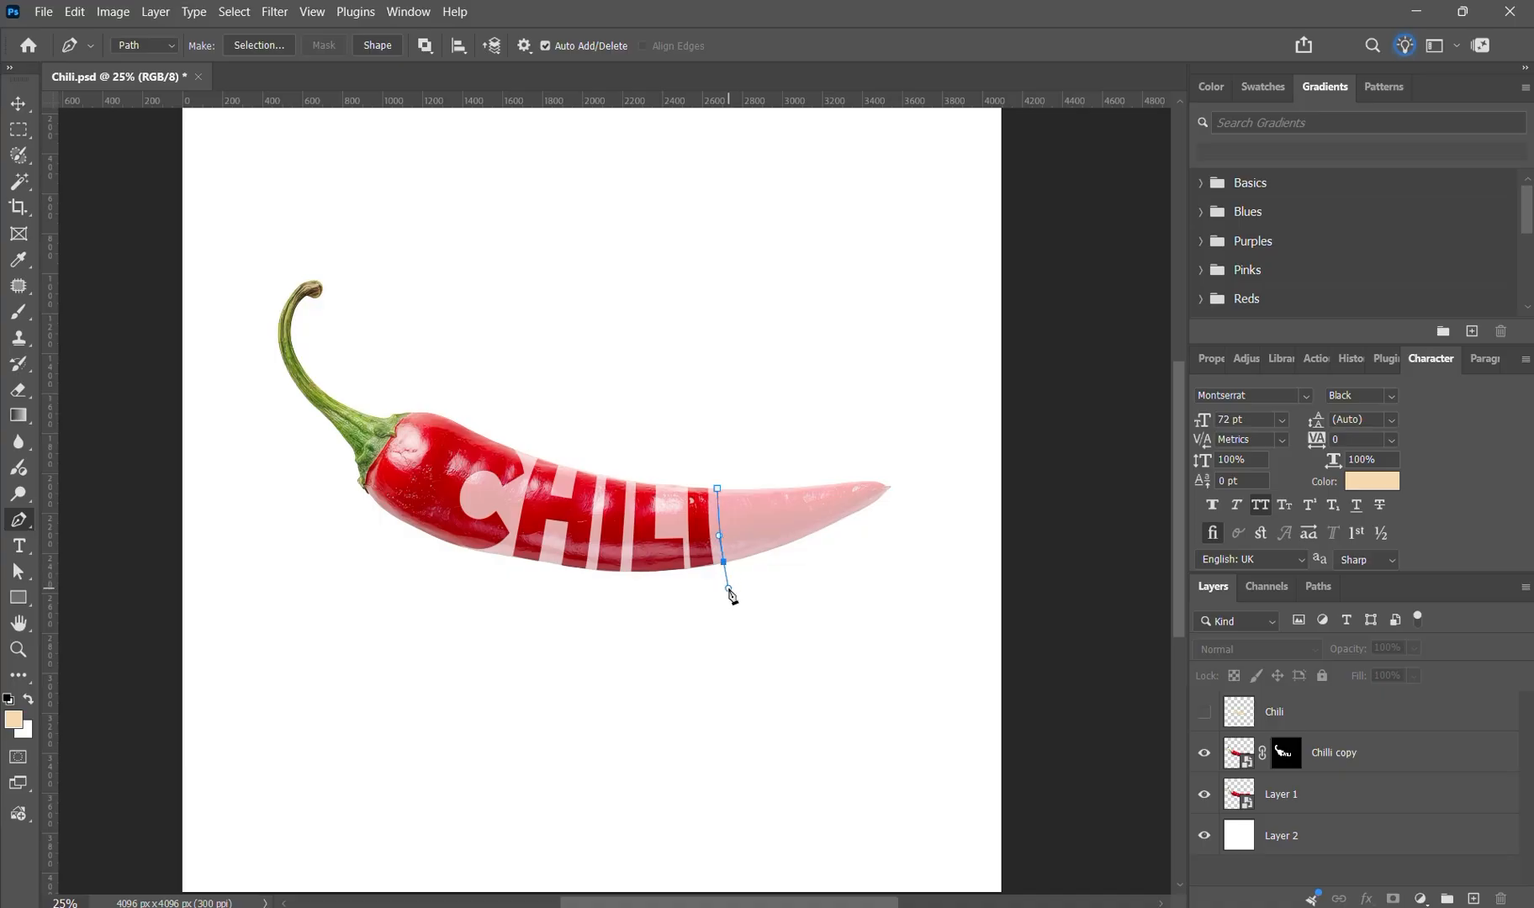
click(717, 489)
click(913, 488)
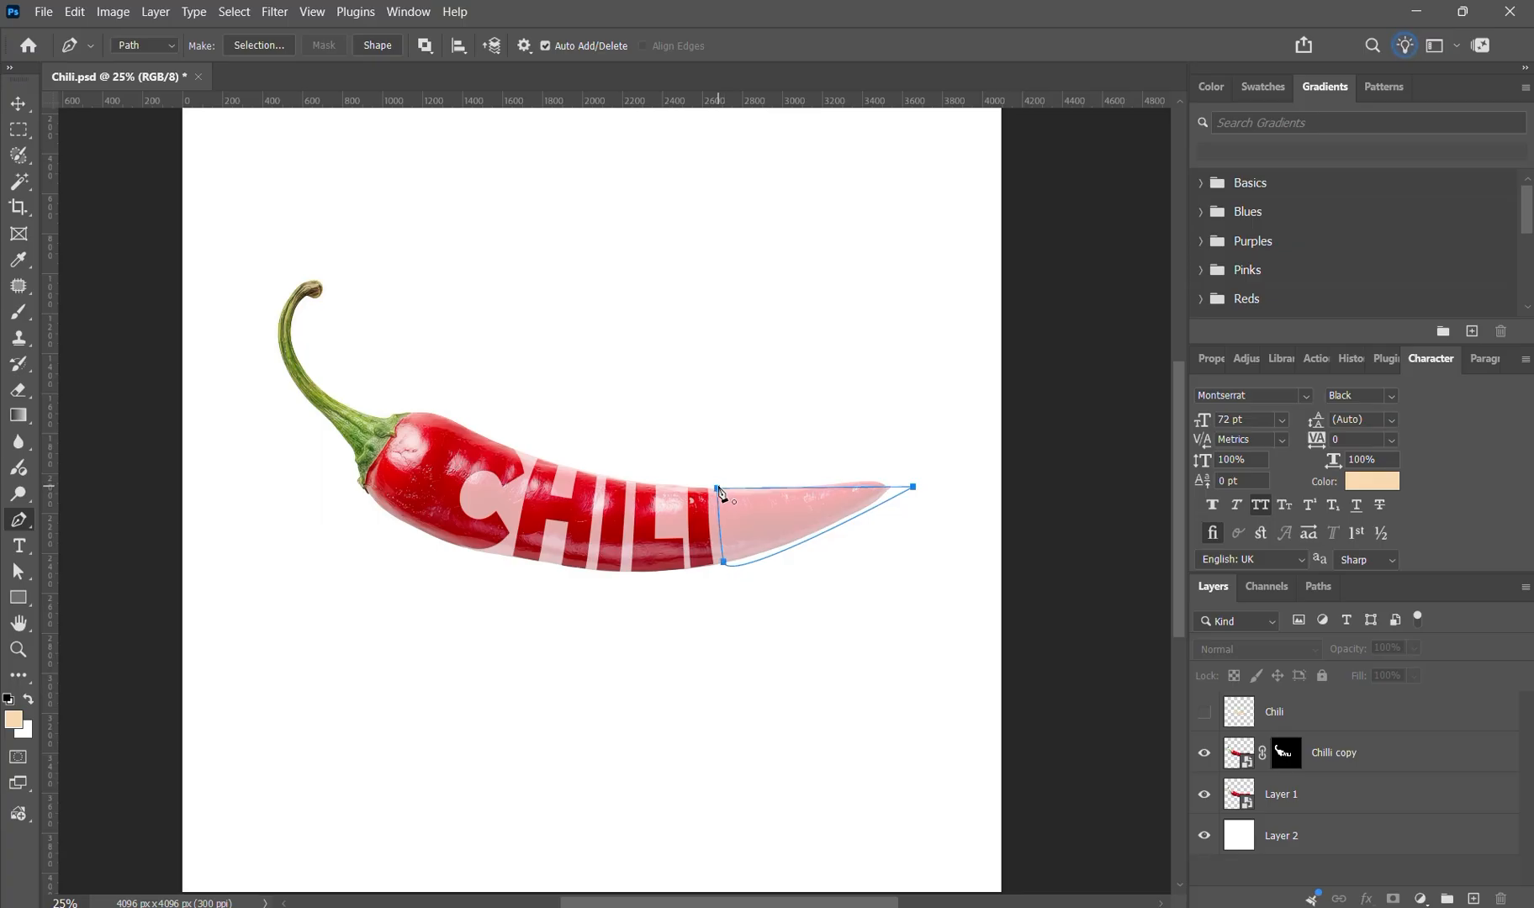
drag(718, 488, 740, 539)
key(ctrl+Return)
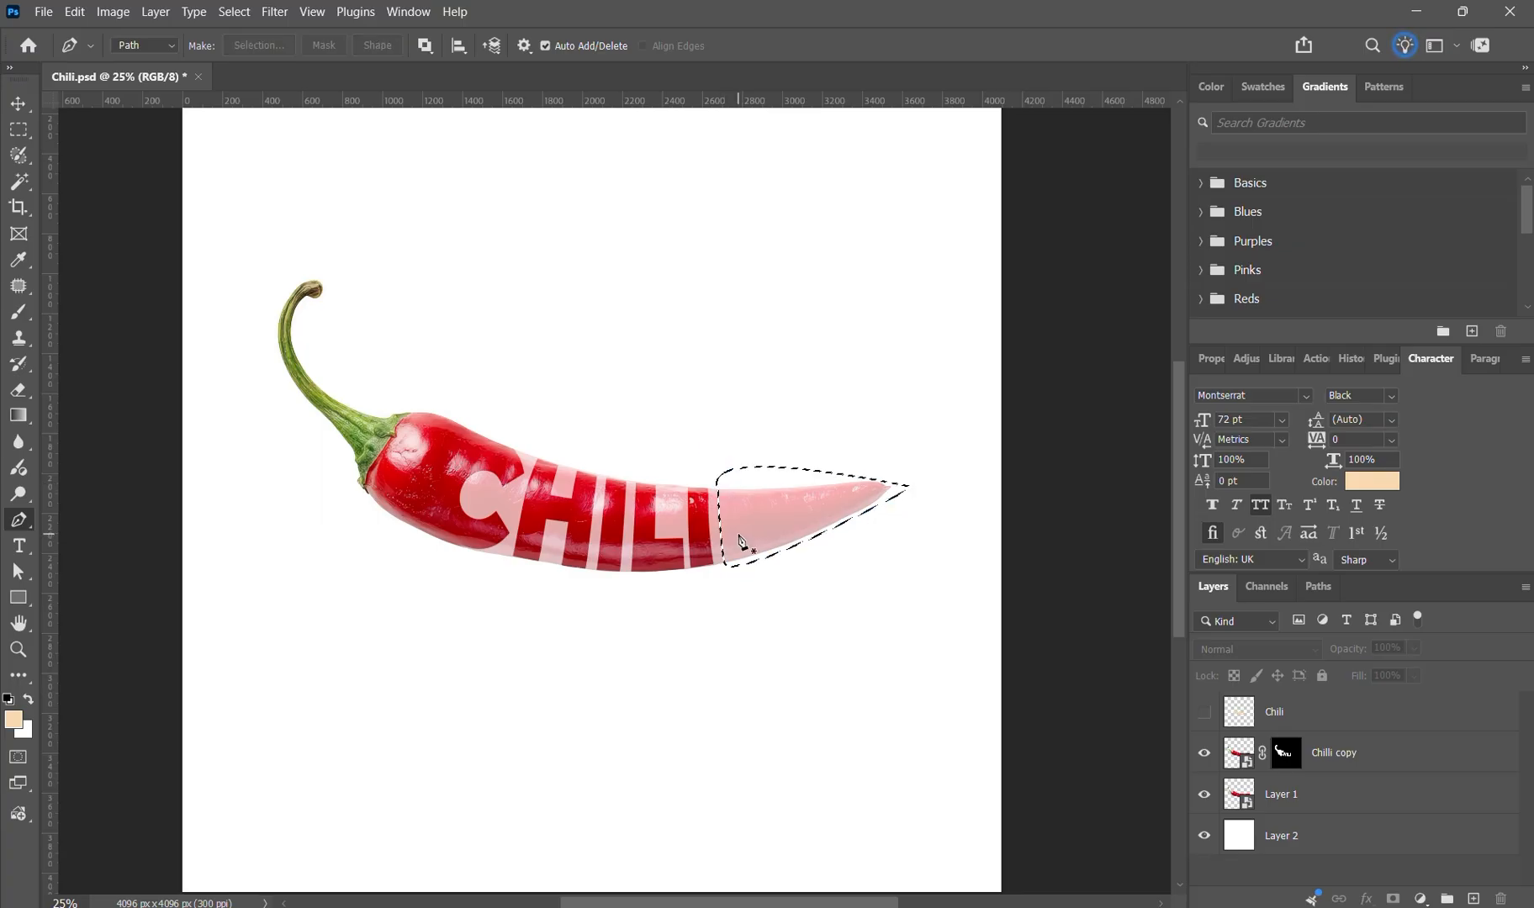
- Fill the selected tip area on the Chilli copy mask with white, clear the selection, and hide Layer 1
click(1289, 756)
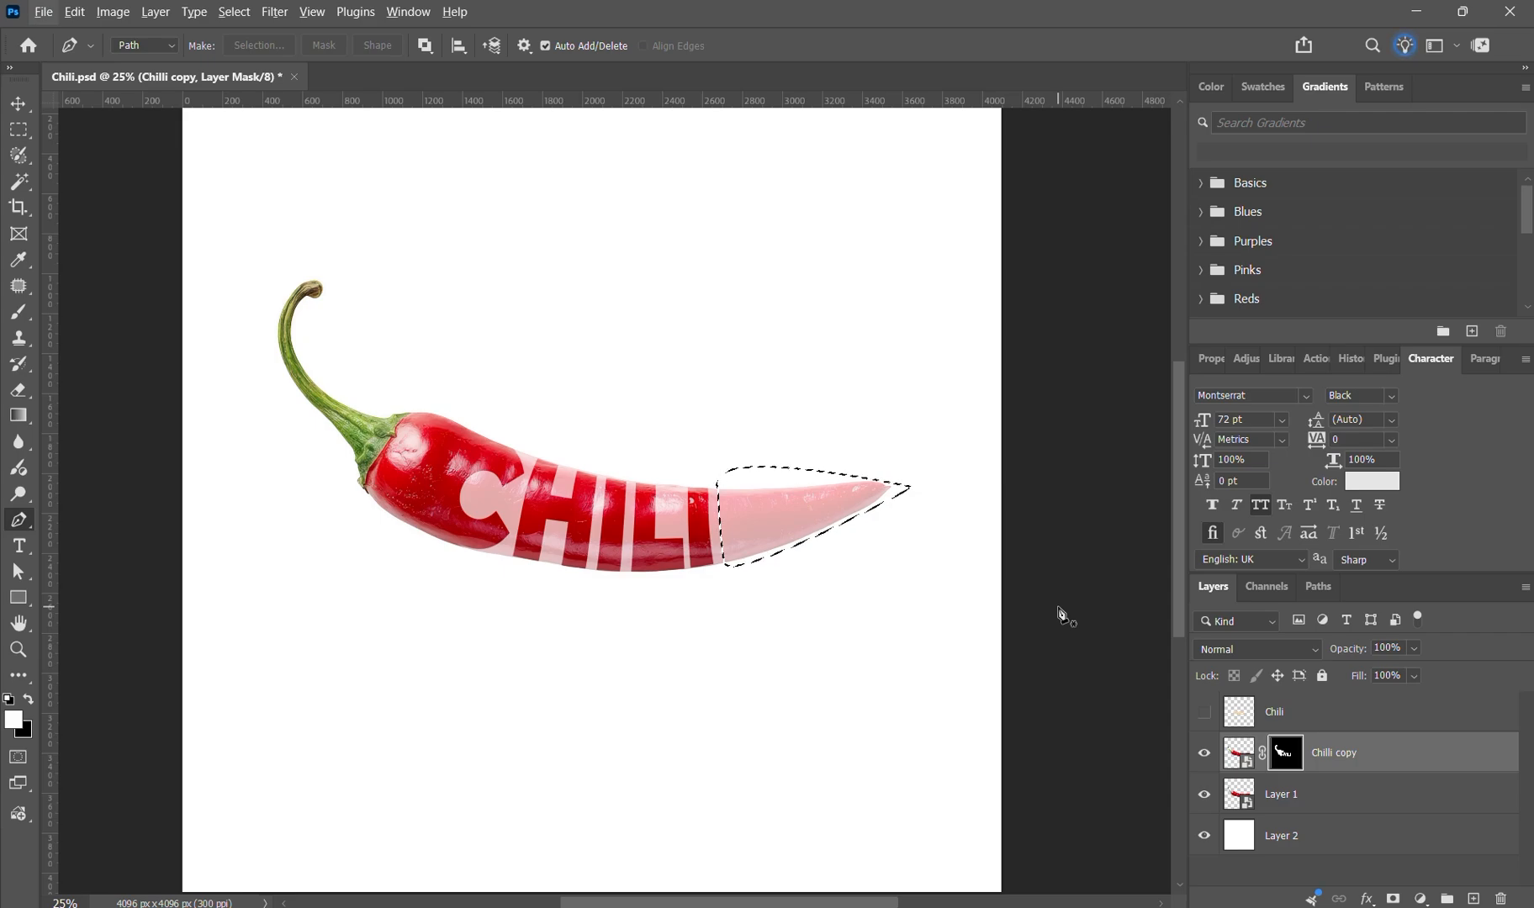
key(ctrl+BackSpace)
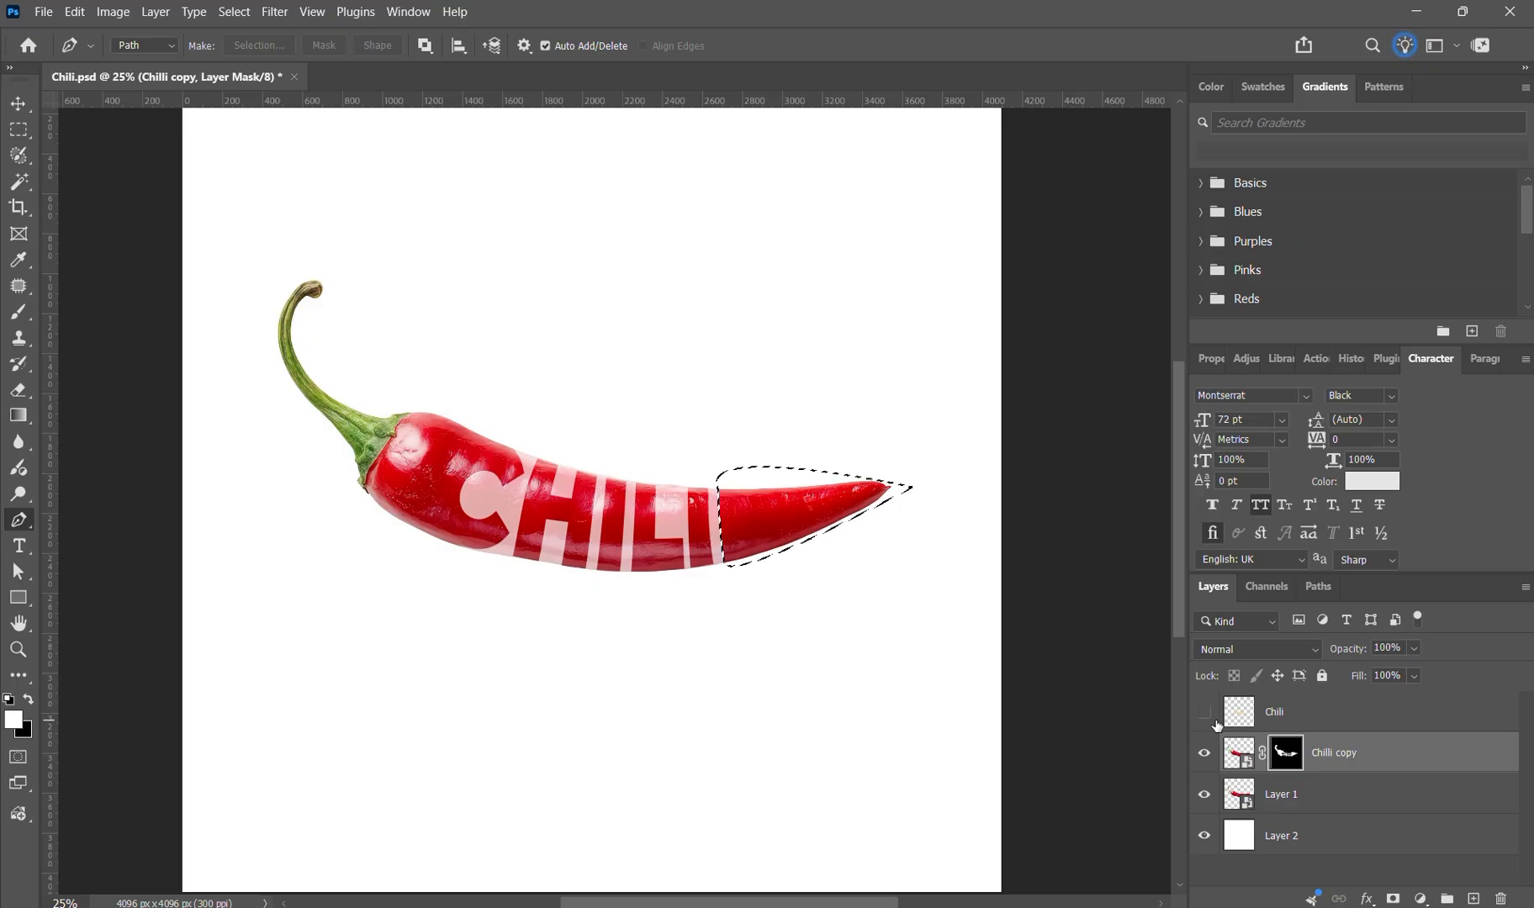
key(ctrl+d)
click(1205, 796)
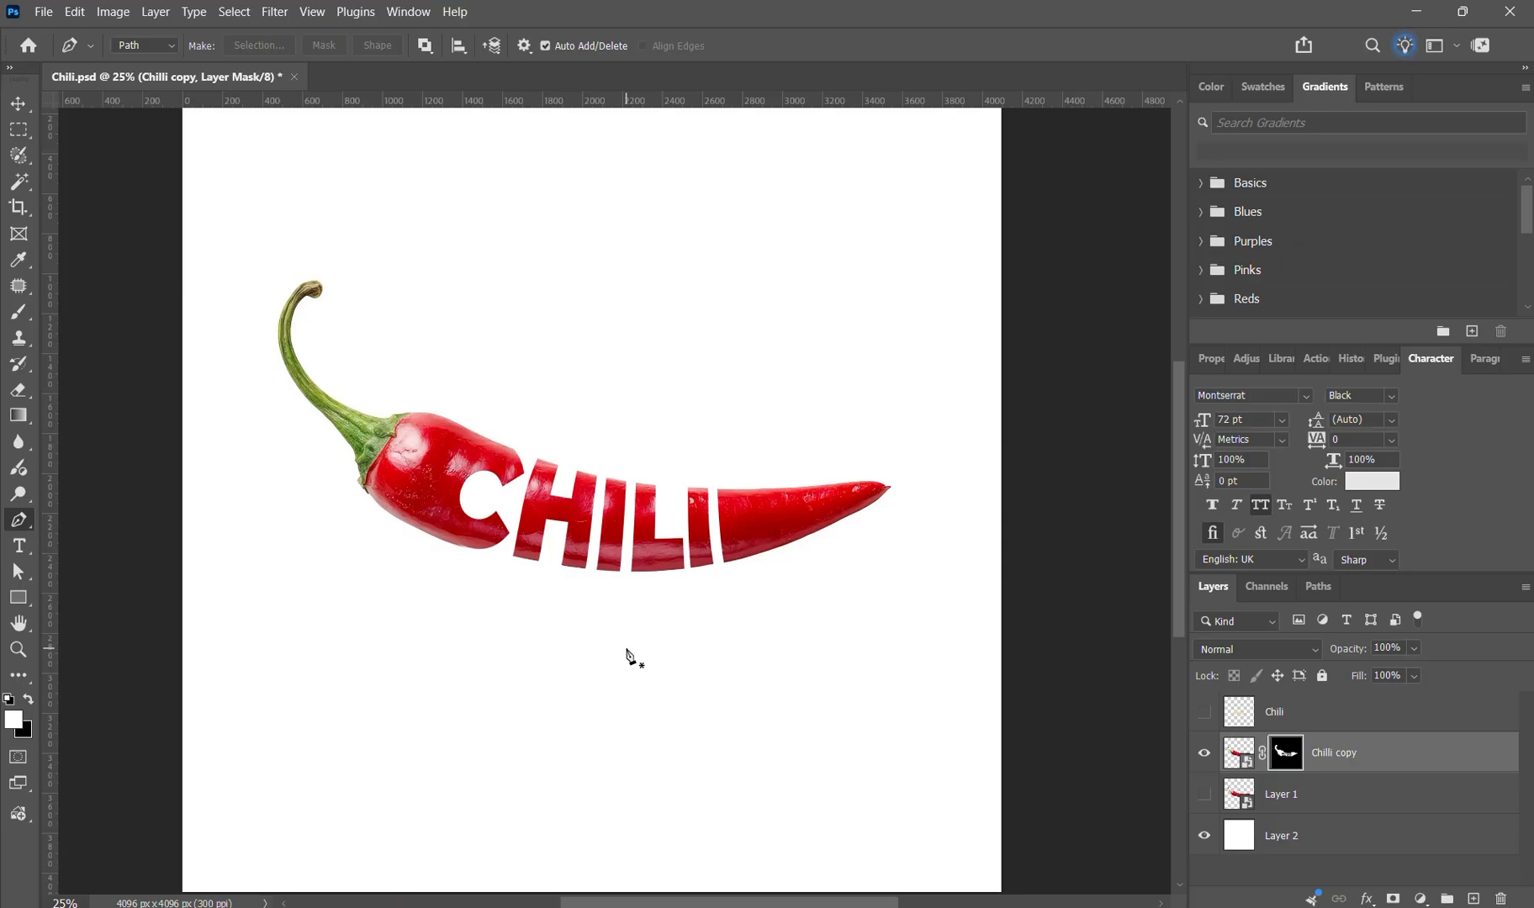
key(ctrl+plus)
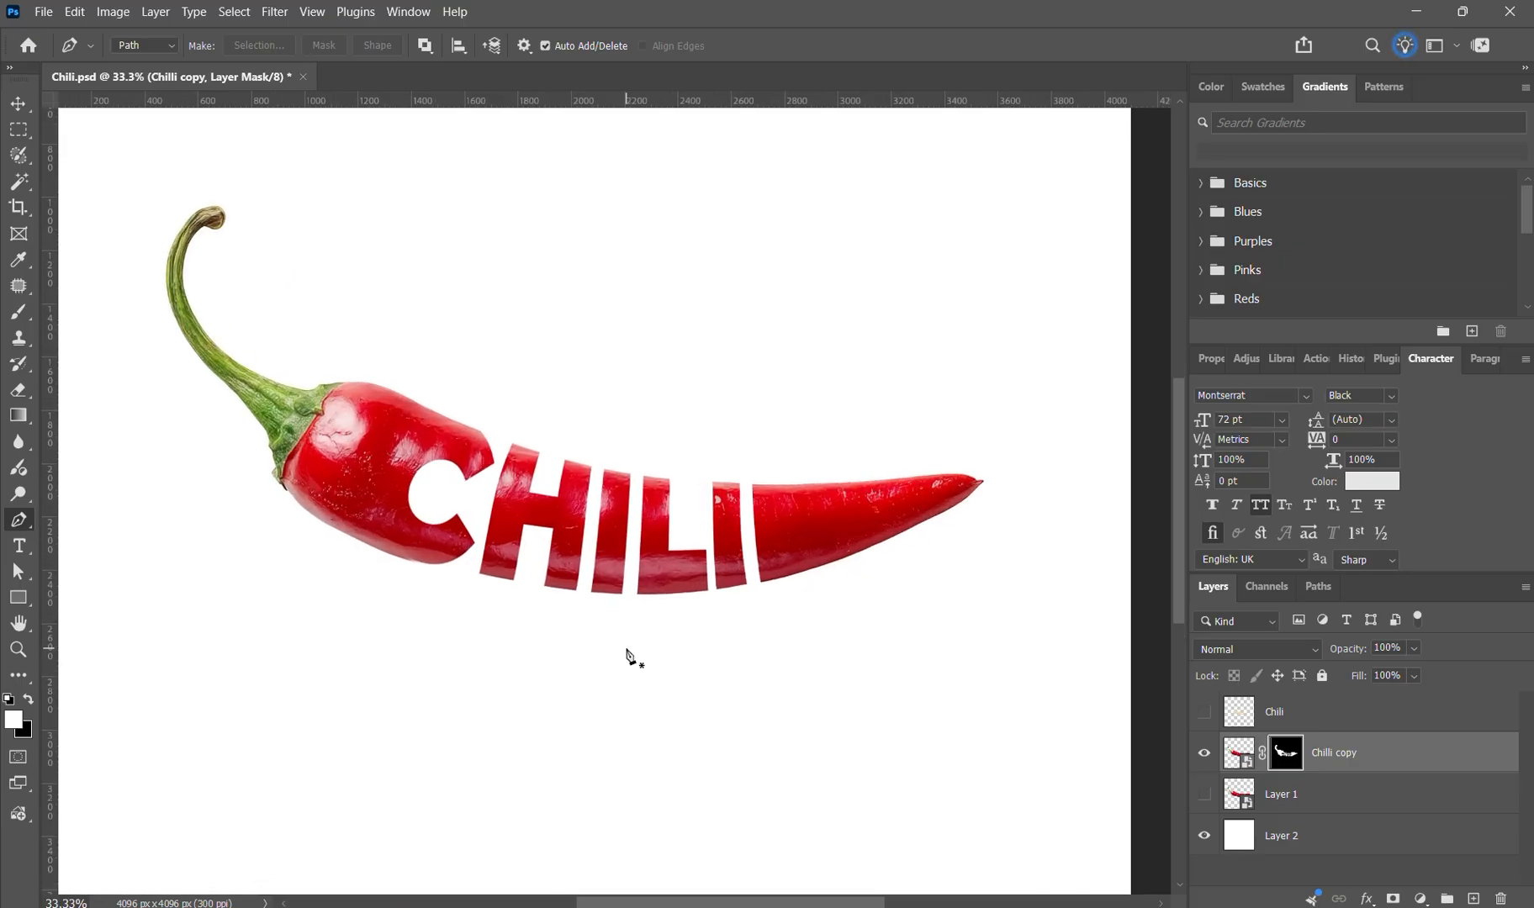